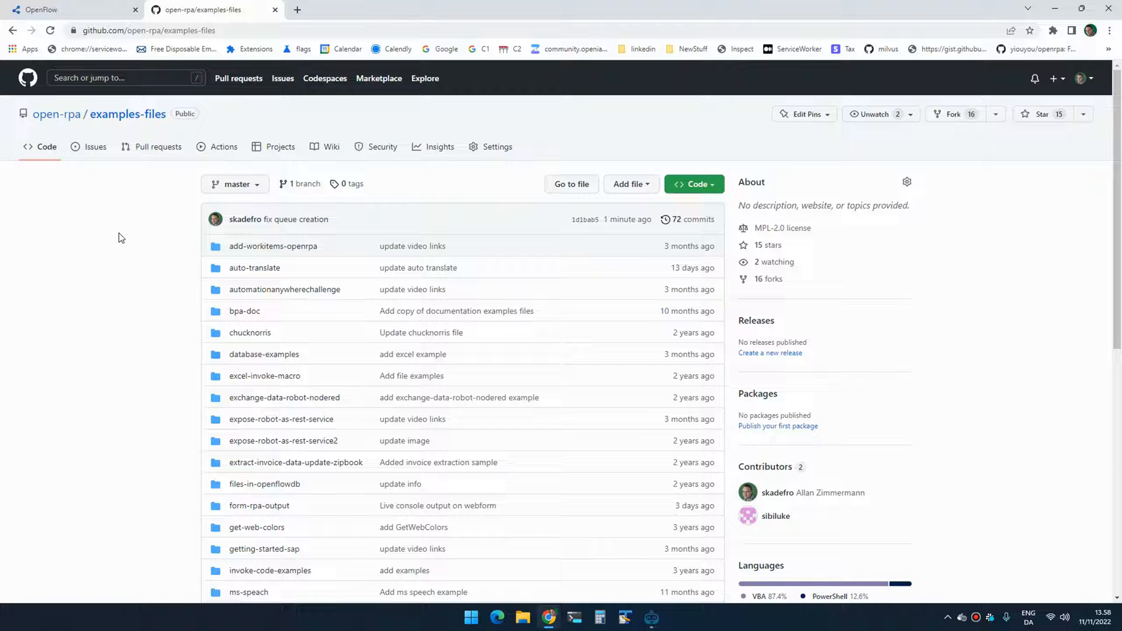
pyautogui.scroll(-5, 138, 235)
pyautogui.scroll(-5, 139, 234)
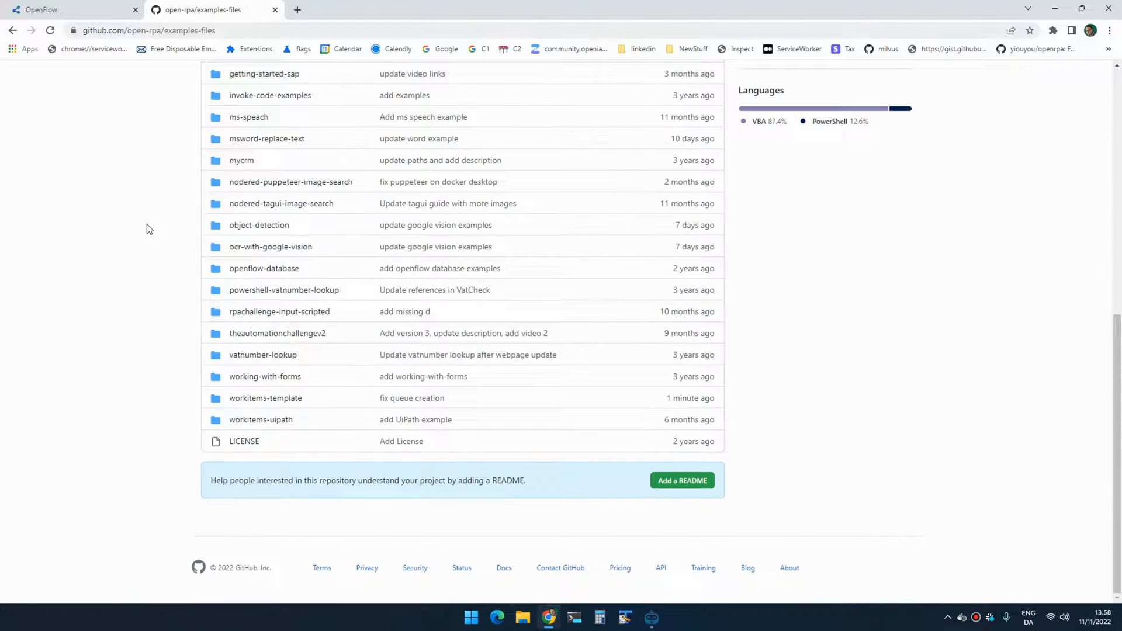
# Open the workitems-template folder in the open-rpa/examples-files repository.
pyautogui.click(267, 399)
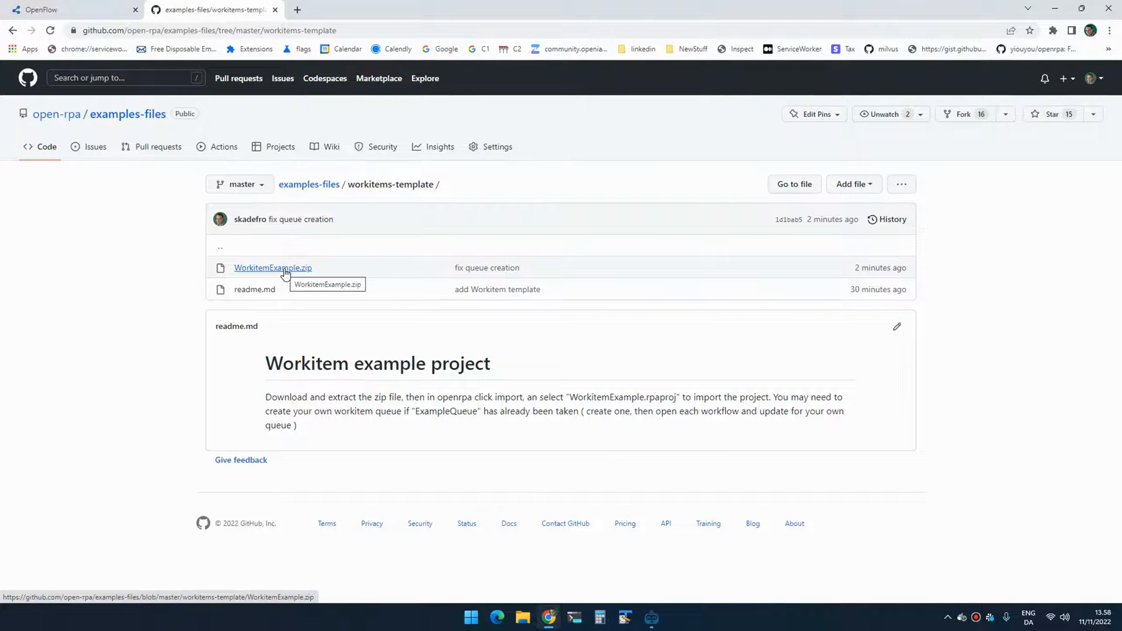
# Import WorkitemExample.rpaproj into OpenRPA and expand the project to list its workflows.
pyautogui.hotkey('alt', 'Tab')
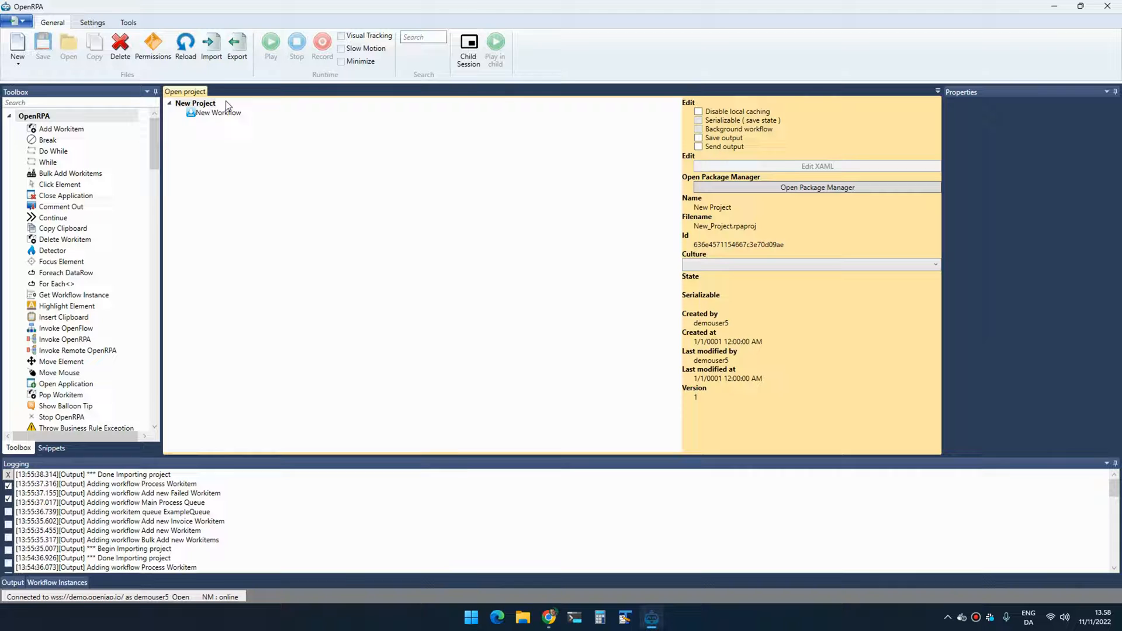
pyautogui.click(211, 48)
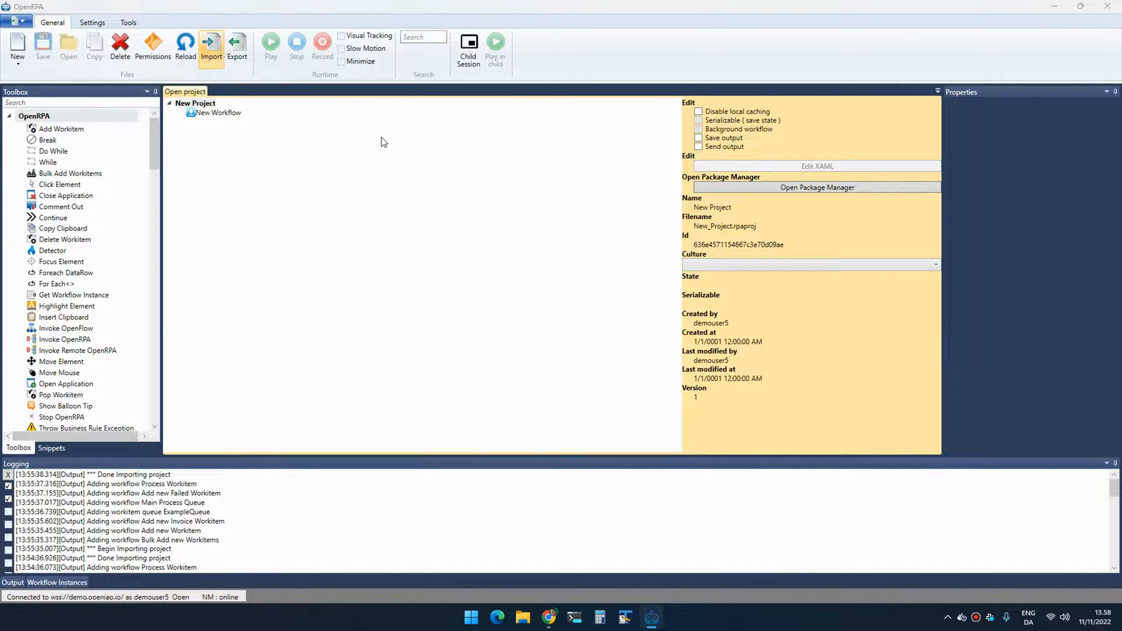
pyautogui.click(192, 235)
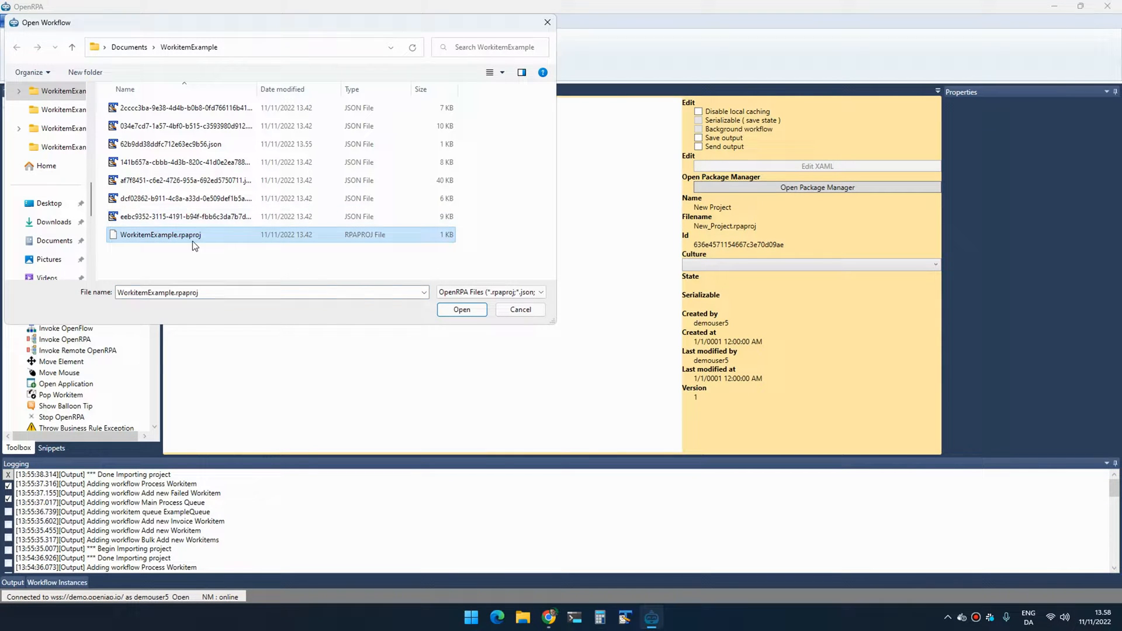
pyautogui.doubleClick(153, 235)
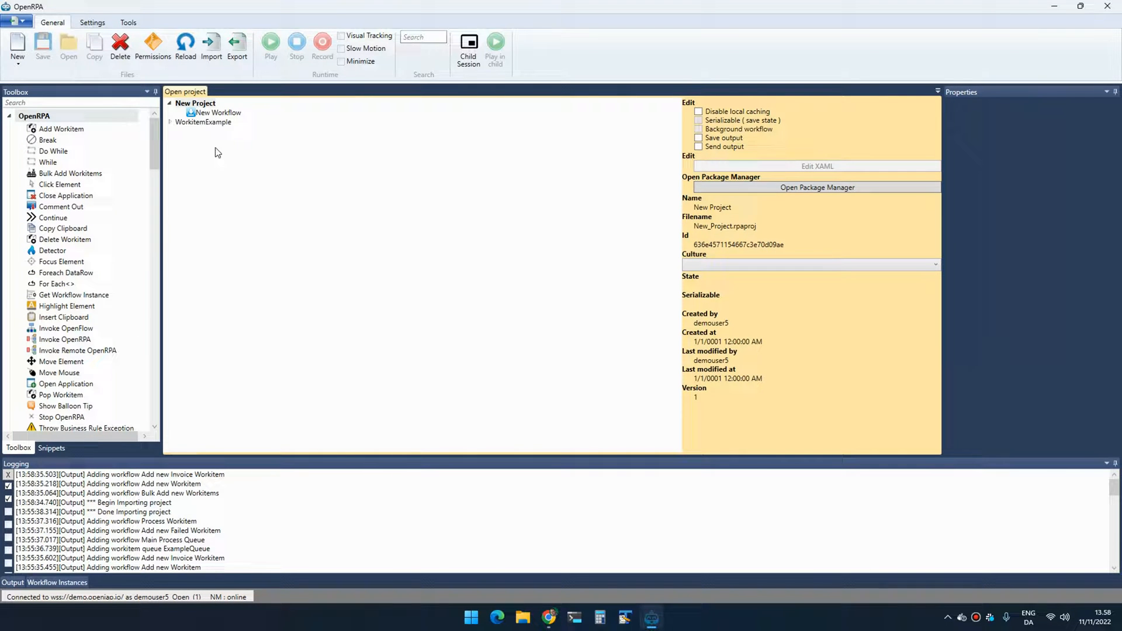
pyautogui.click(168, 122)
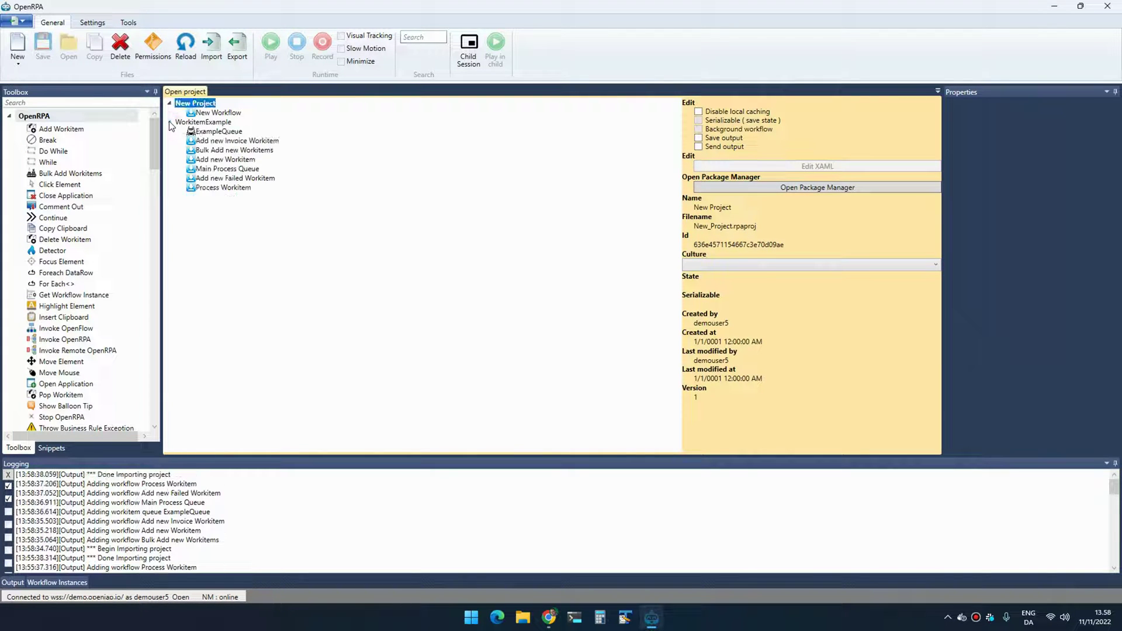
# Review details of ExampleQueue, Process Workitem and Add new Invoice Workitem in the project tree.
pyautogui.click(220, 130)
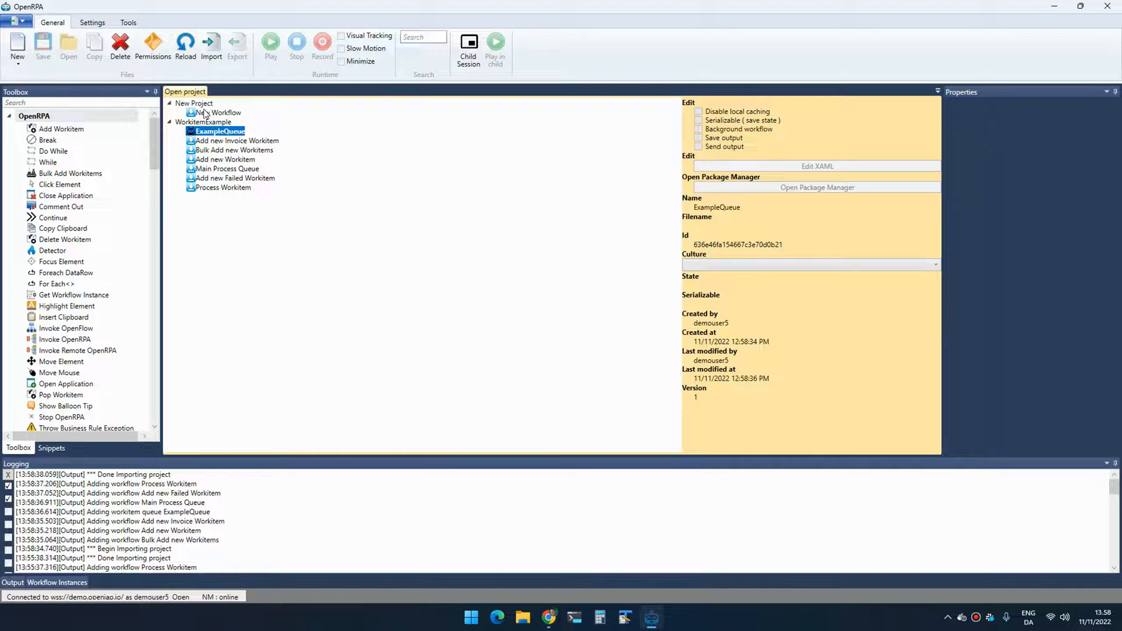
pyautogui.click(222, 141)
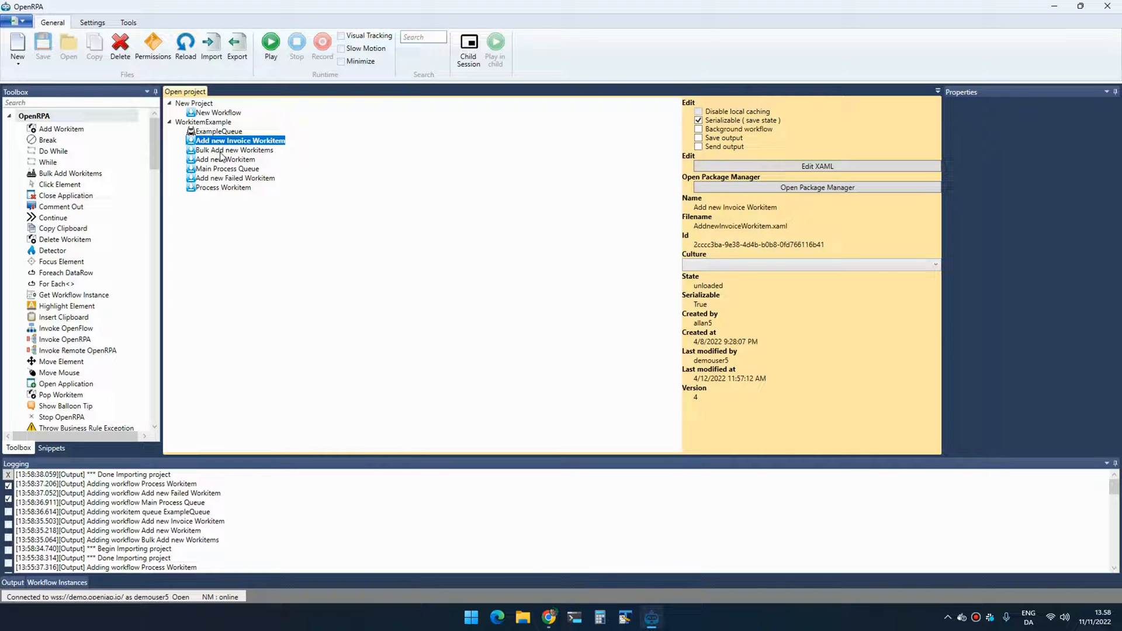
pyautogui.click(221, 159)
pyautogui.click(219, 187)
pyautogui.click(229, 142)
# Collapse the New Project node and select the Main Process Queue workflow.
pyautogui.click(168, 103)
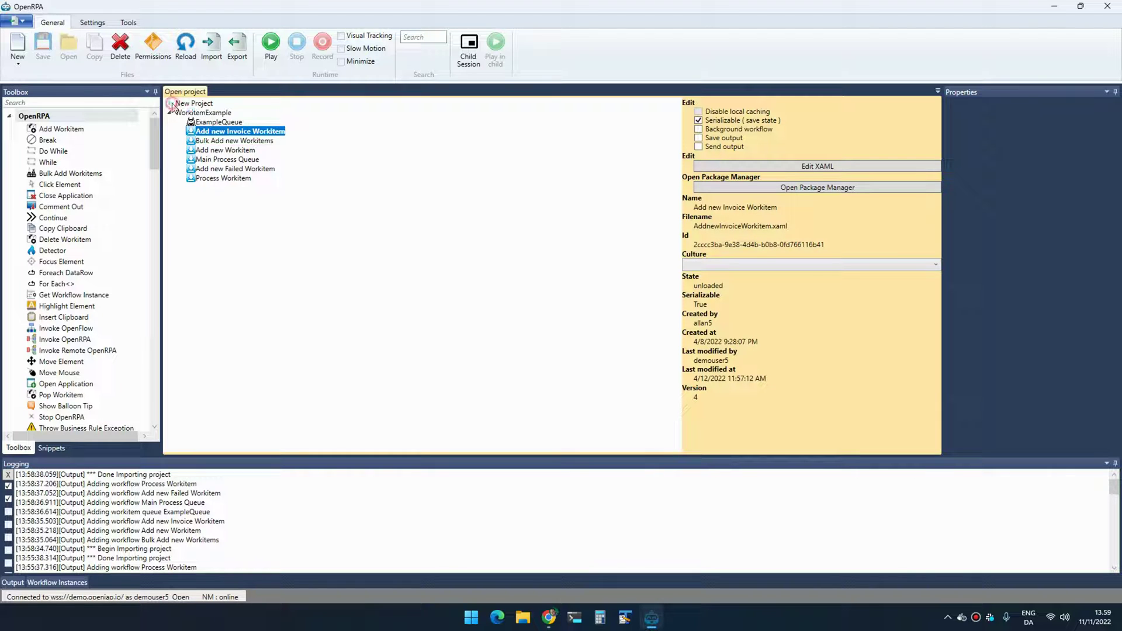
pyautogui.click(227, 159)
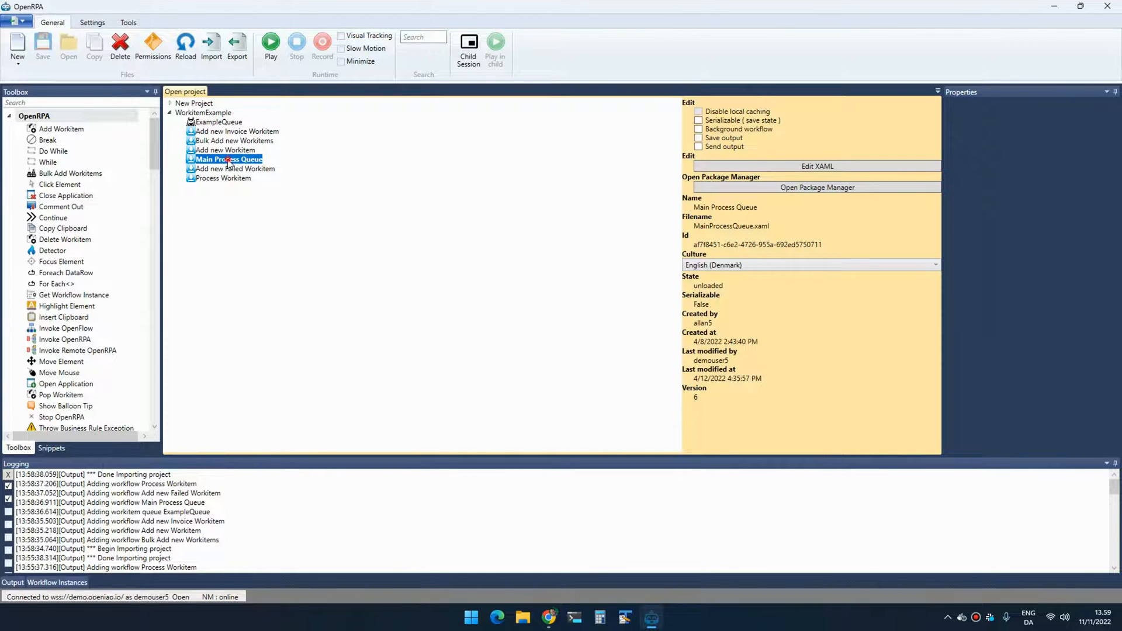
# Open Main Process Queue and inspect its Pop a Workitem, No more Workitems and Got one? activities.
pyautogui.doubleClick(228, 161)
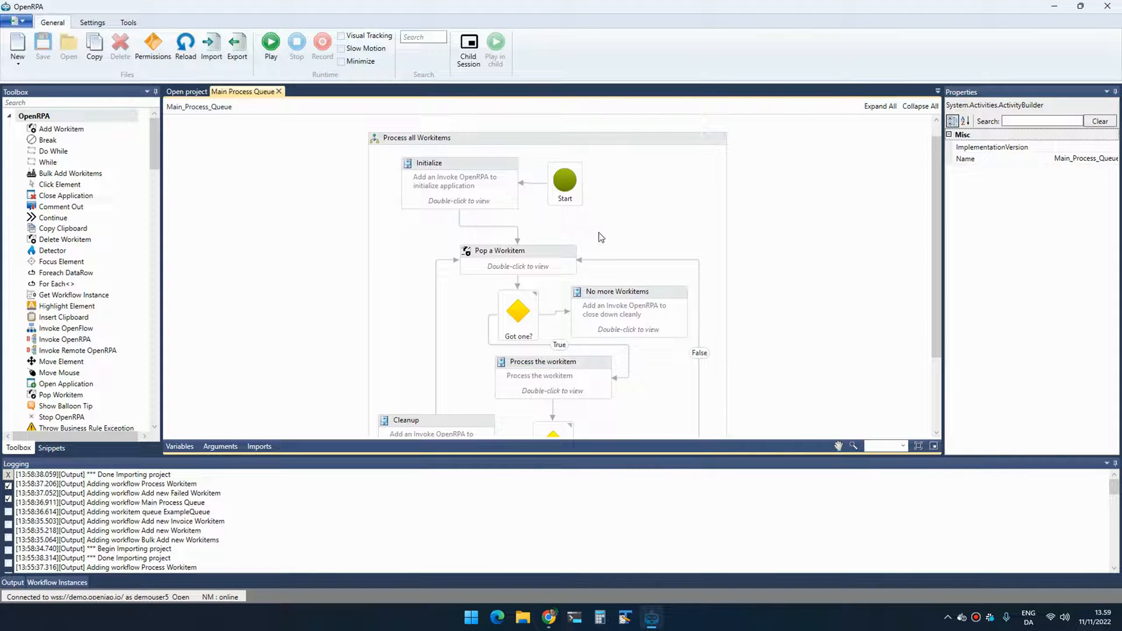
pyautogui.scroll(-1, 599, 236)
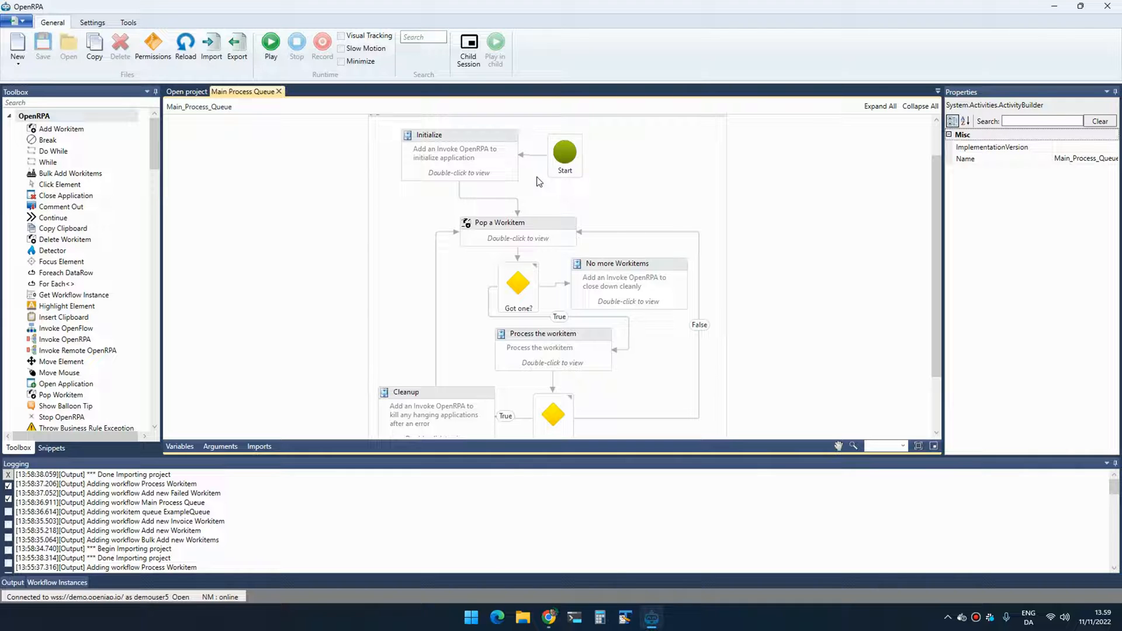
pyautogui.moveTo(460, 182)
pyautogui.click(542, 227)
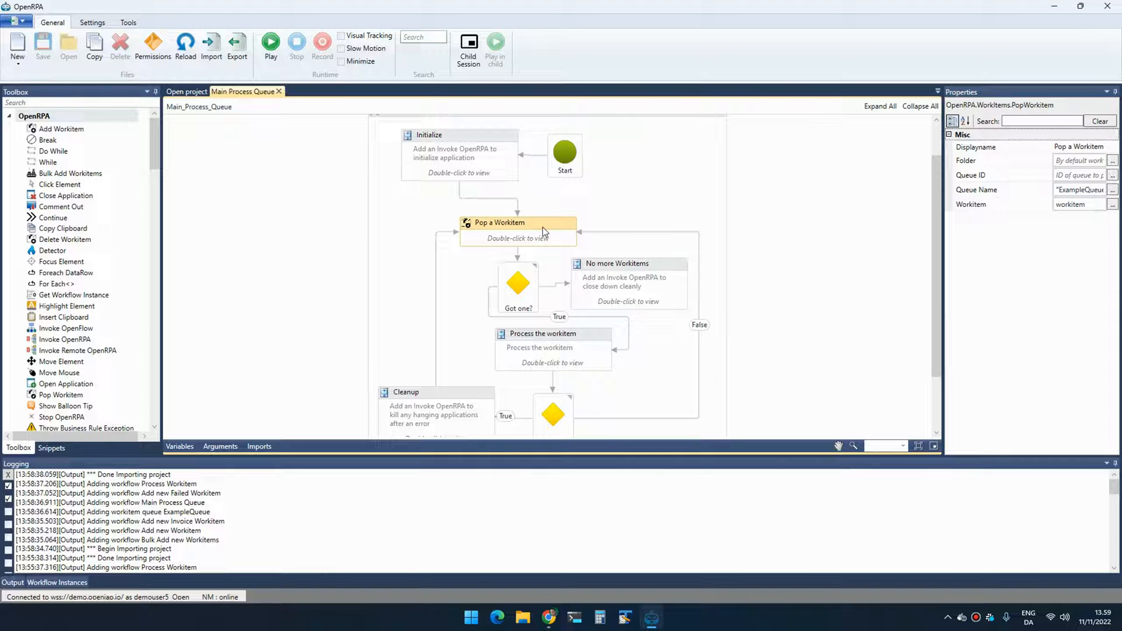
pyautogui.scroll(-2, 543, 227)
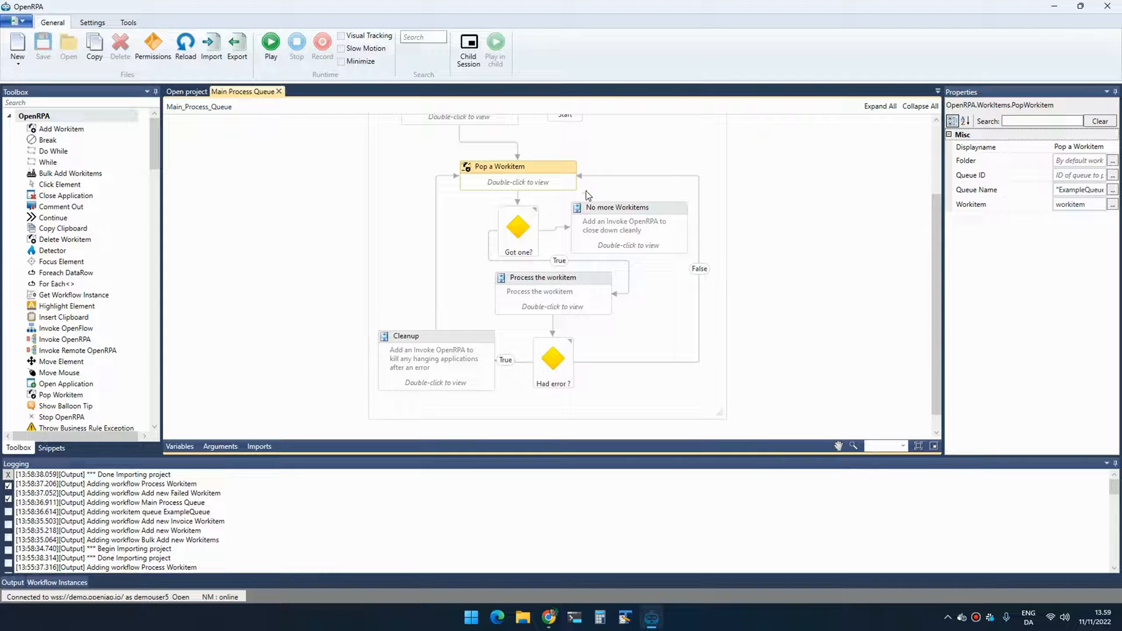
pyautogui.click(662, 209)
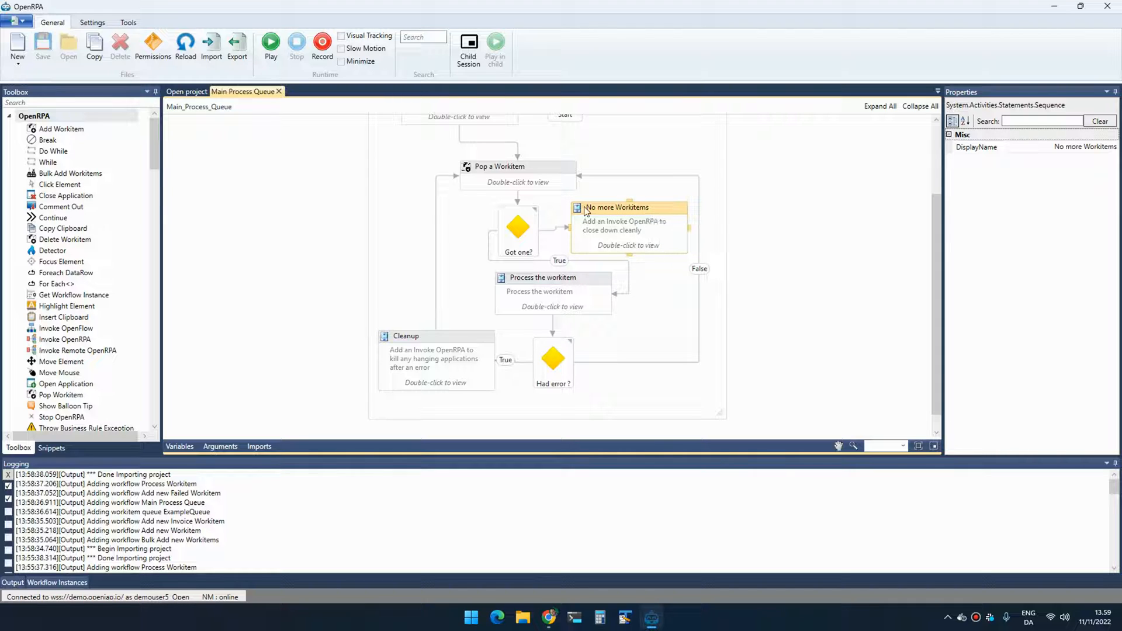
pyautogui.scroll(2, 503, 204)
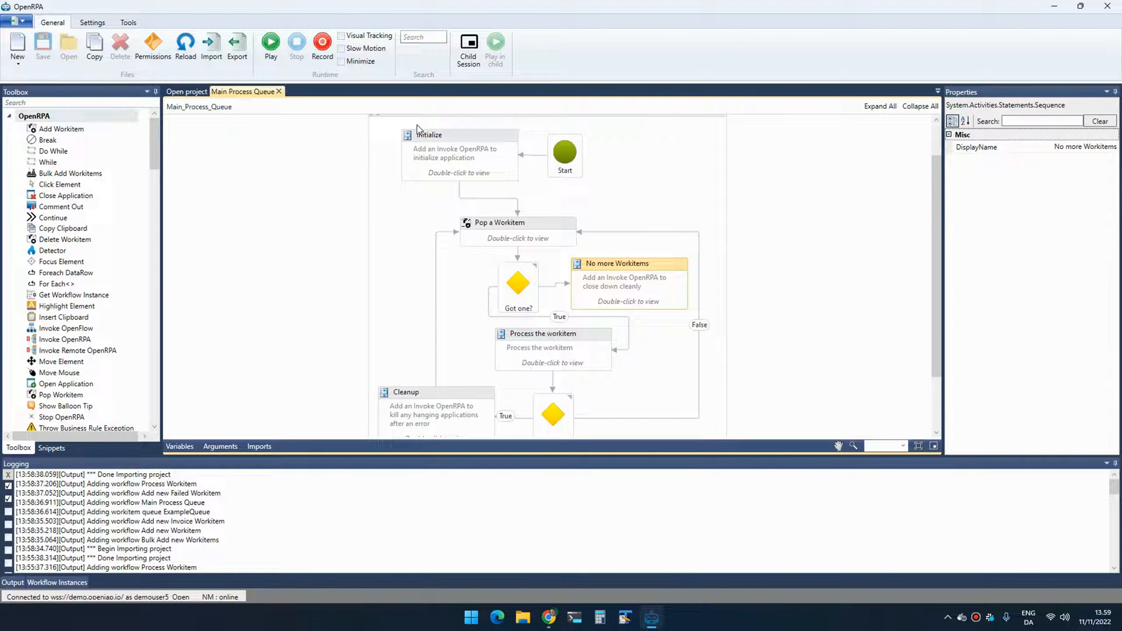
pyautogui.click(548, 218)
pyautogui.scroll(-1, 548, 219)
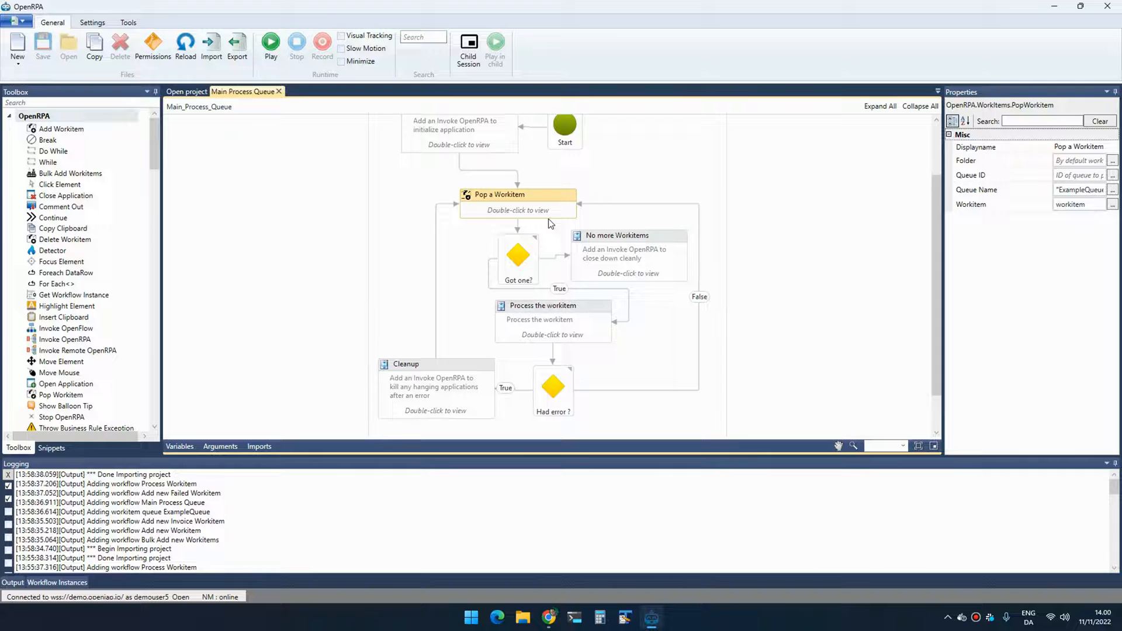
pyautogui.scroll(-1, 548, 222)
pyautogui.click(521, 229)
pyautogui.scroll(-1, 521, 230)
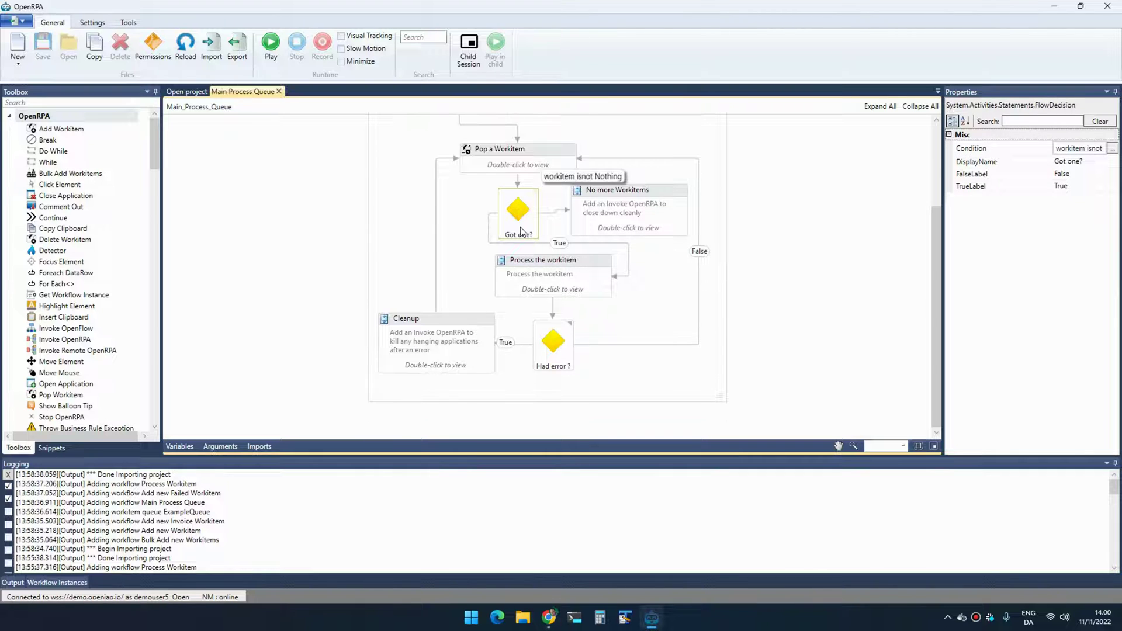
# Open Process the workitem and review Invoke OpenRPA's variable mapping and the Successful Update Workitem.
pyautogui.doubleClick(590, 261)
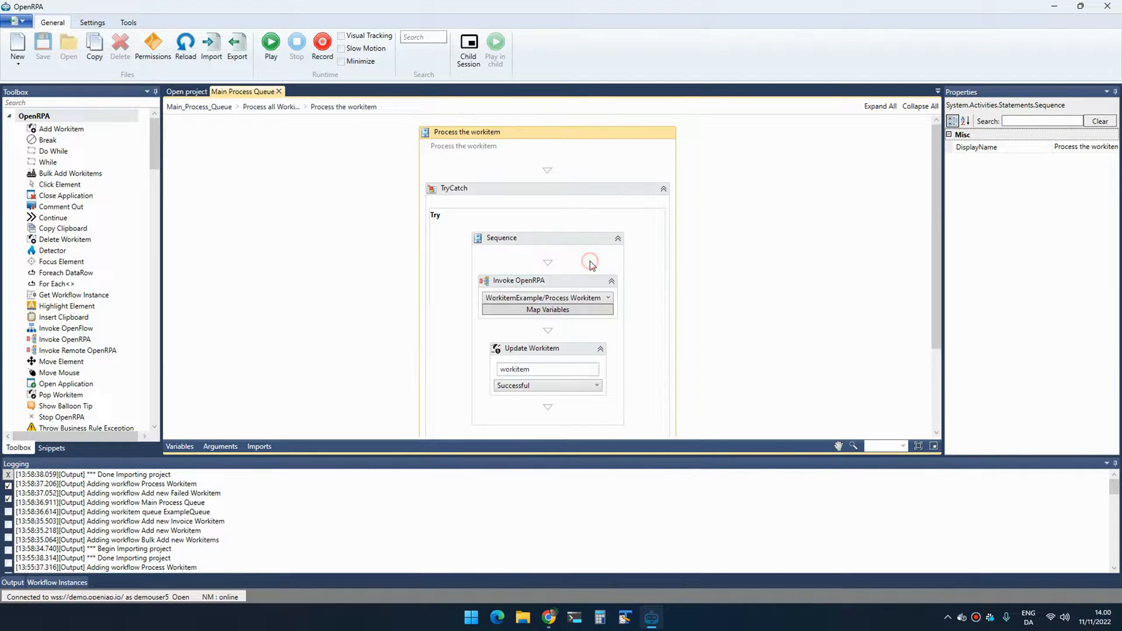
pyautogui.scroll(-3, 530, 218)
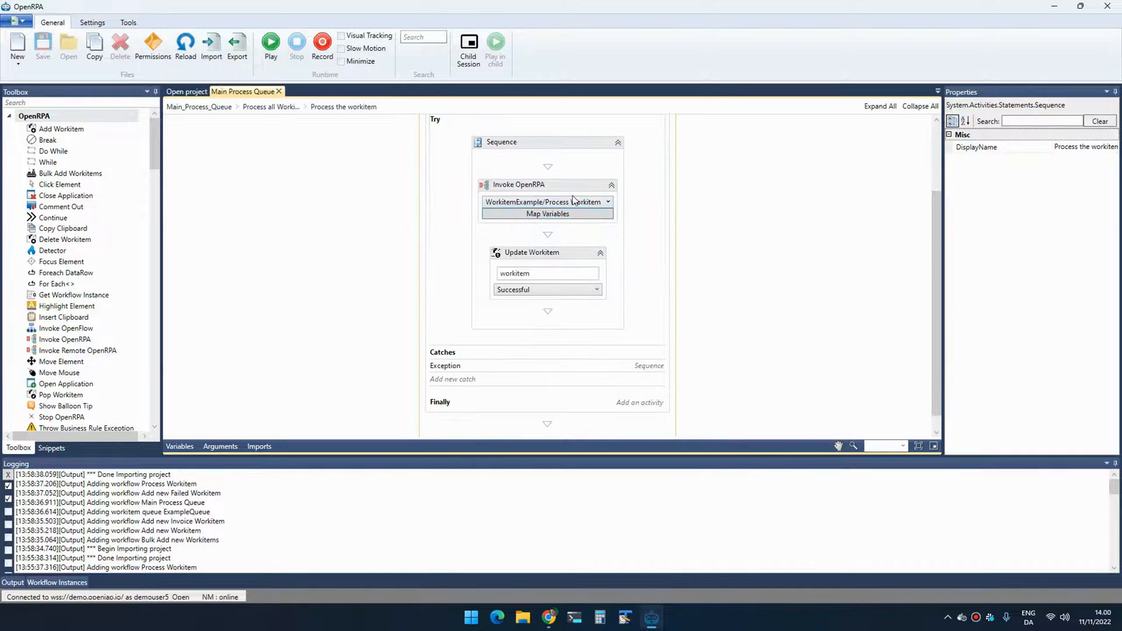
pyautogui.click(577, 187)
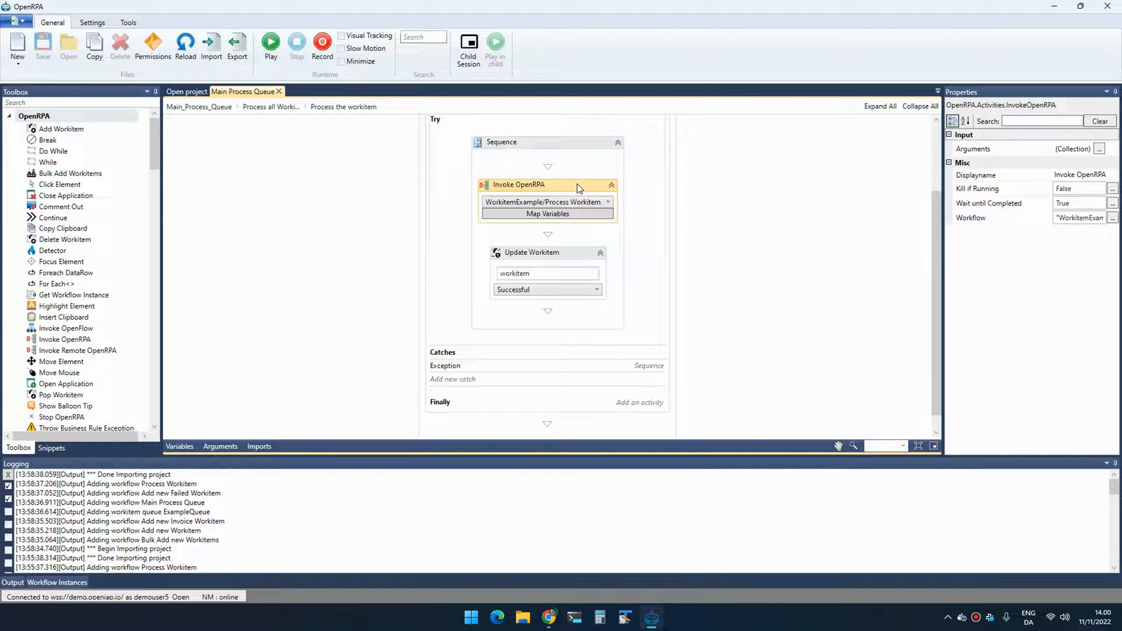
pyautogui.click(552, 213)
pyautogui.click(410, 295)
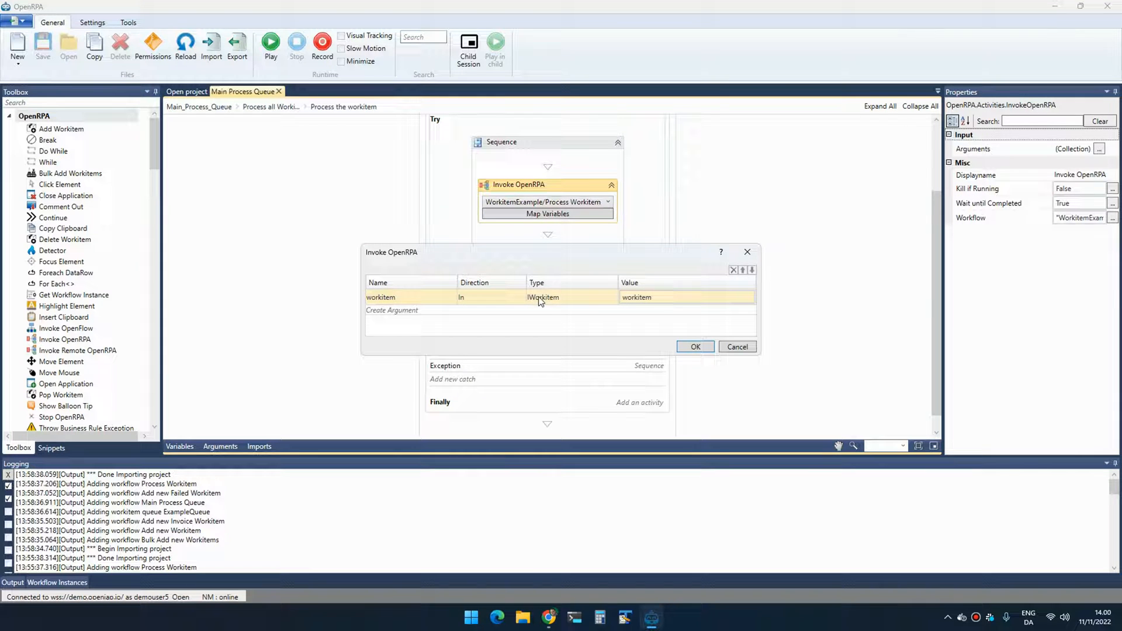
pyautogui.click(737, 346)
pyautogui.click(581, 255)
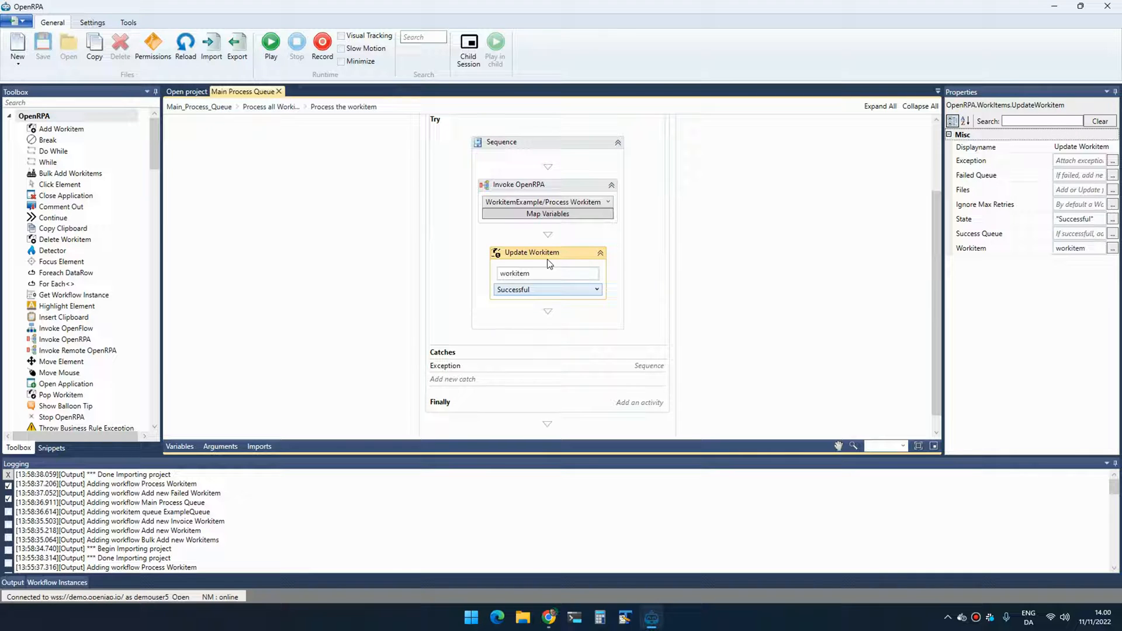
# Expand the TryCatch's Exception catch and inspect the Update Workitem that marks the item for Retry.
pyautogui.click(470, 354)
pyautogui.click(465, 390)
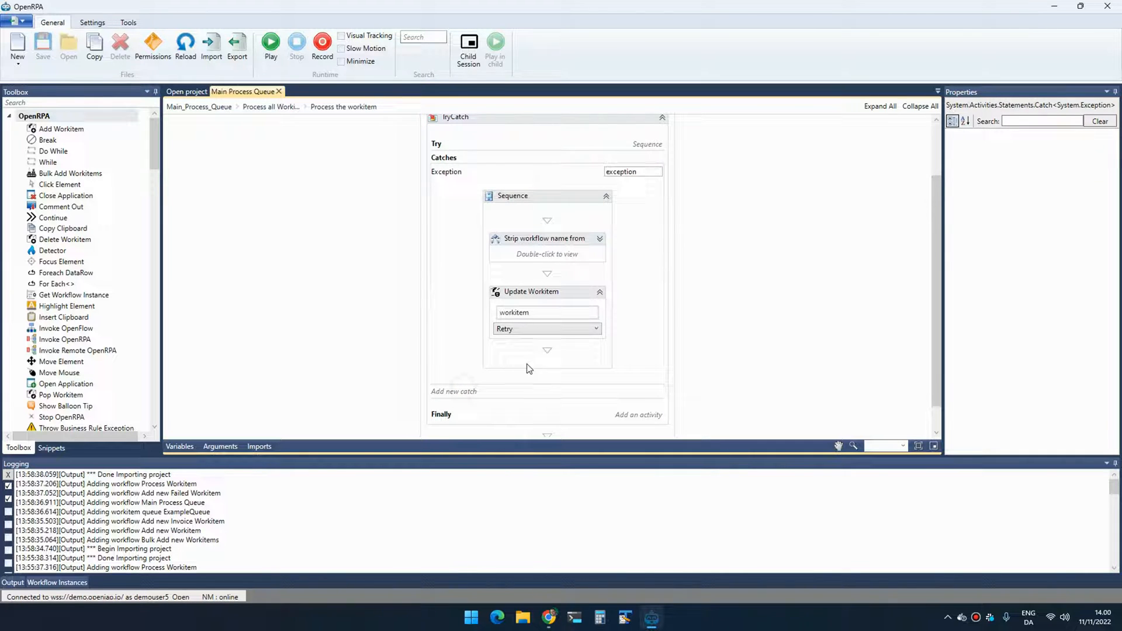
pyautogui.click(568, 293)
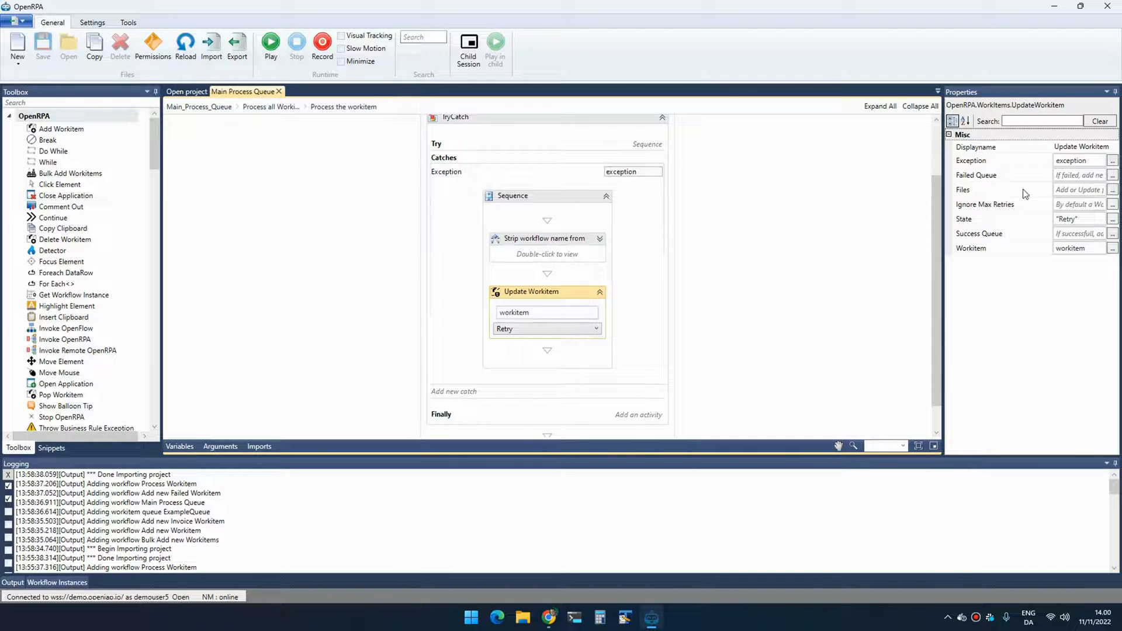
pyautogui.click(1083, 162)
pyautogui.doubleClick(1074, 161)
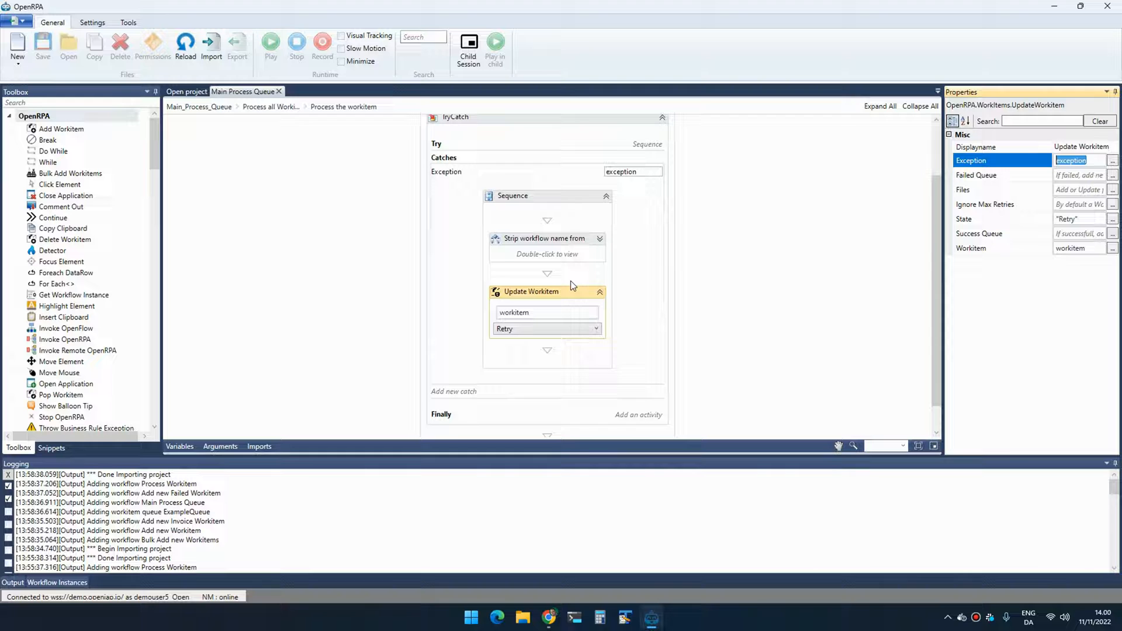
# View the ExampleQueue settings on OpenFlow's Work Item Queues page.
pyautogui.click(548, 618)
pyautogui.click(83, 10)
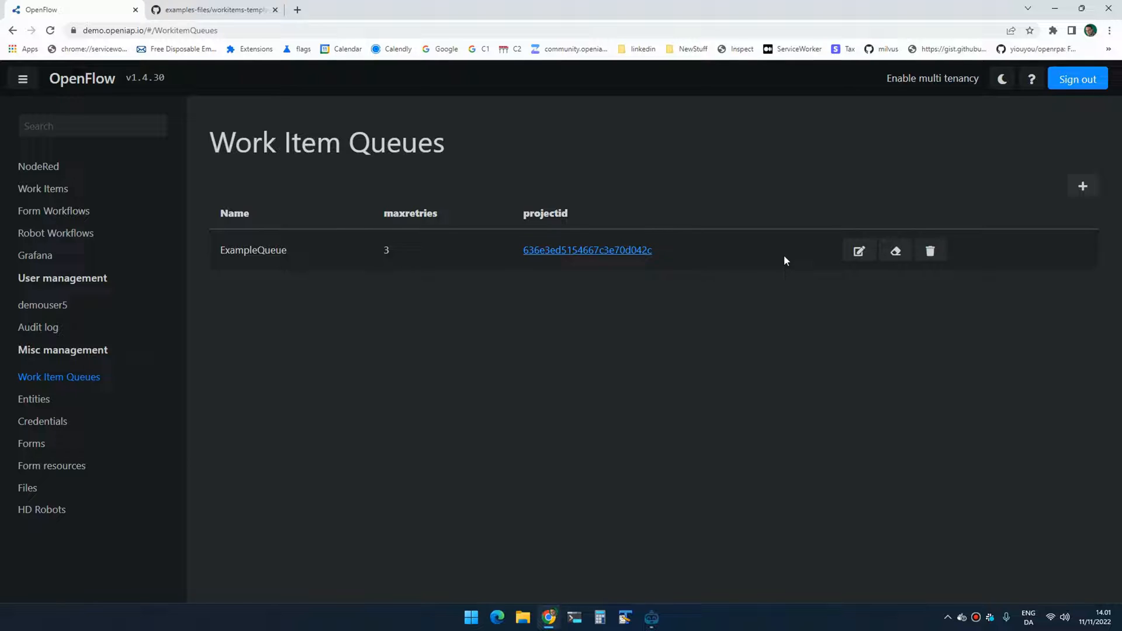
pyautogui.click(858, 251)
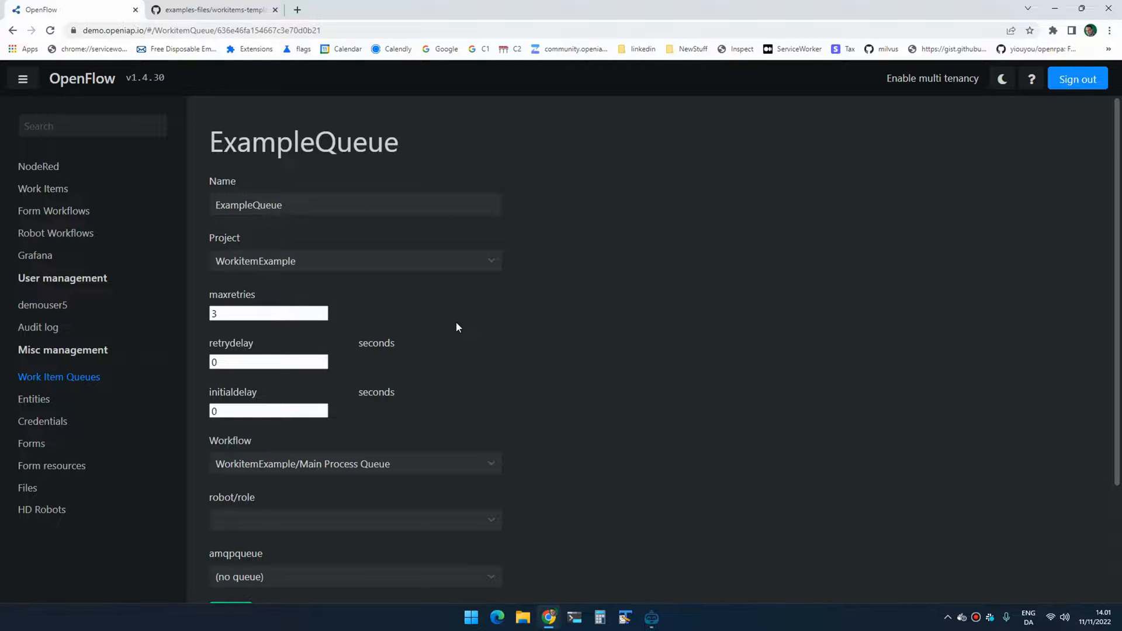
pyautogui.scroll(-1, 456, 327)
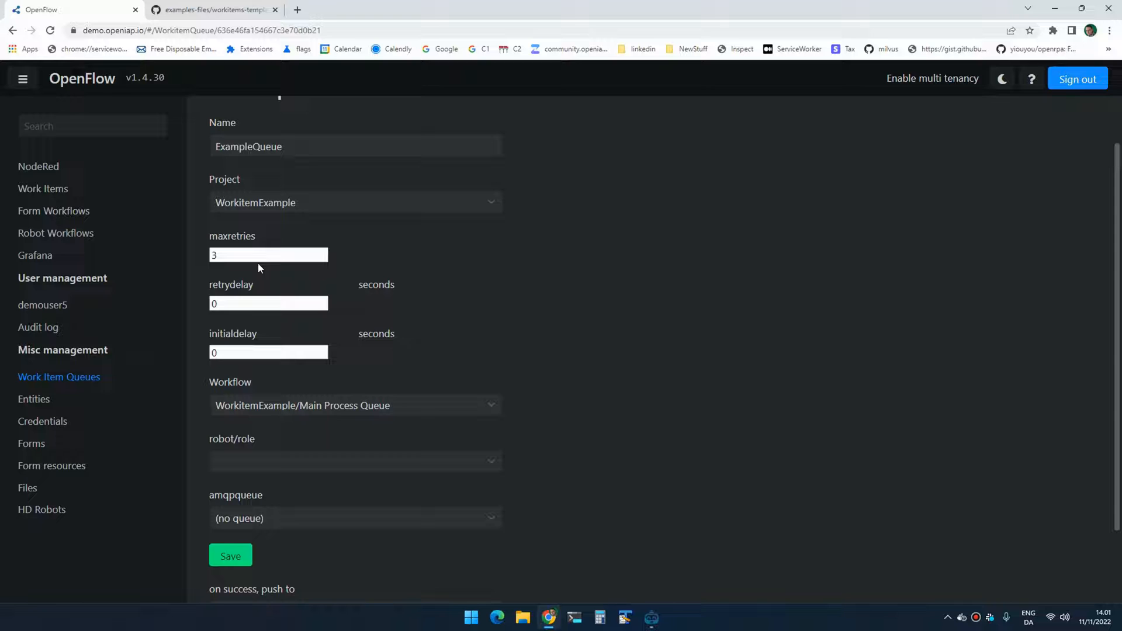
# Return to the work item queues list and bring OpenRPA back to the front.
pyautogui.rightClick(546, 251)
pyautogui.click(588, 260)
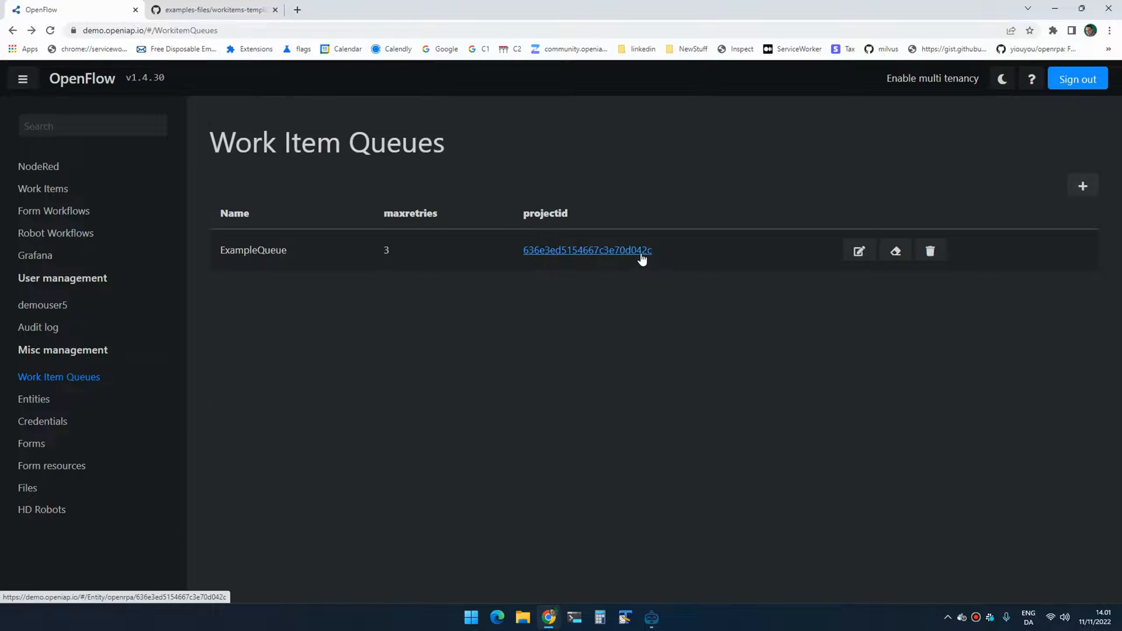
pyautogui.hotkey('alt', 'Tab')
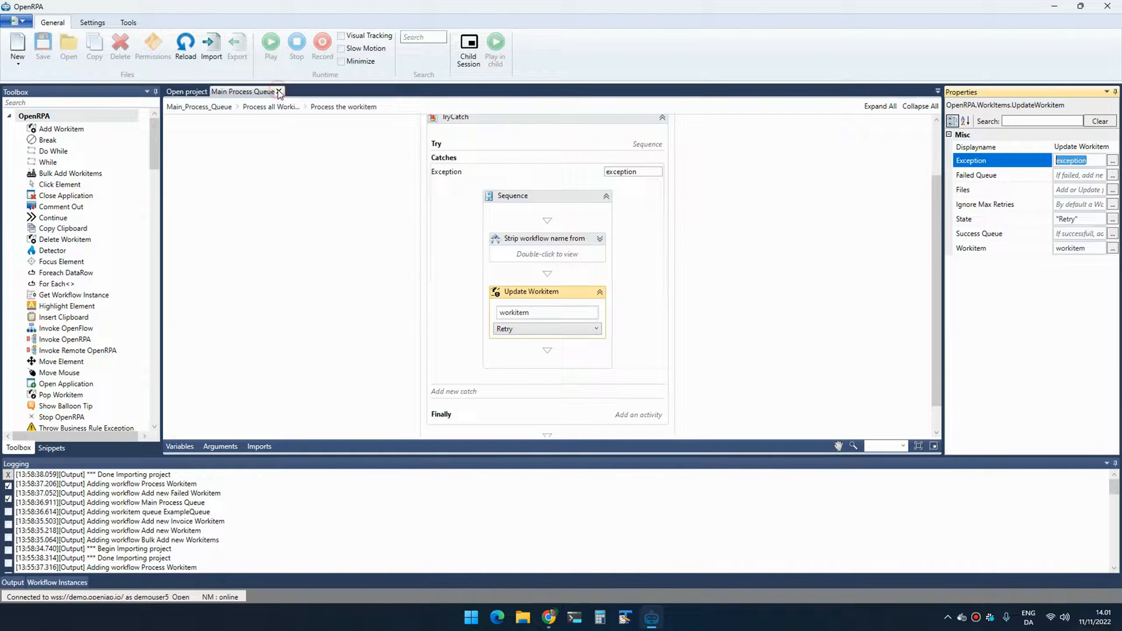
# Inspect Process Workitem's fail-key check, business rule exception and random-failure condition.
pyautogui.click(280, 92)
pyautogui.click(222, 177)
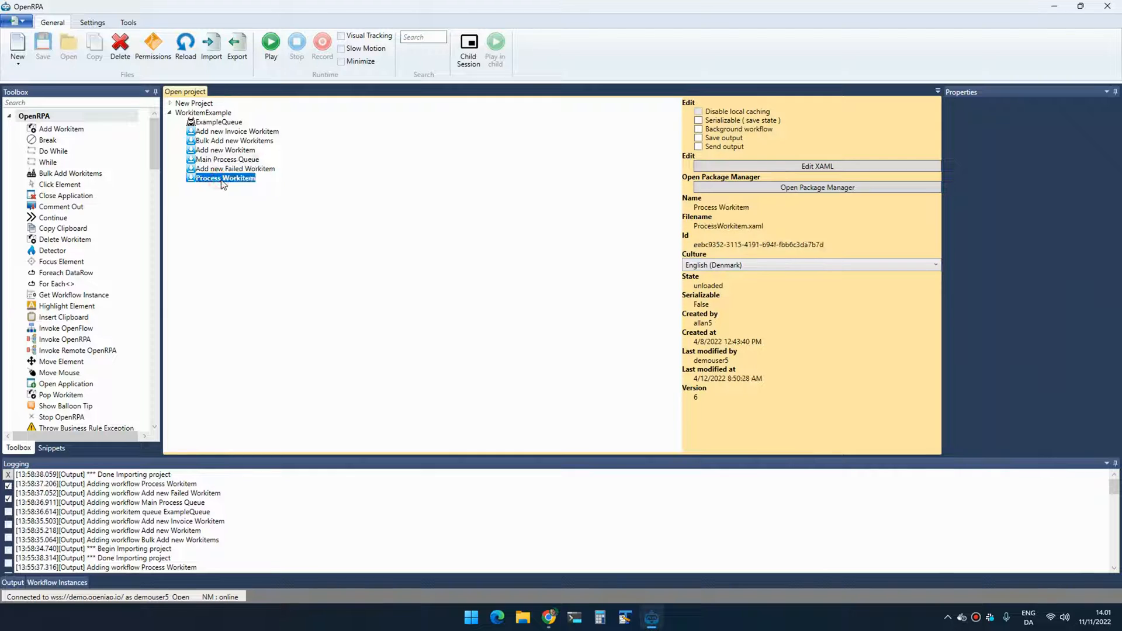
pyautogui.doubleClick(222, 179)
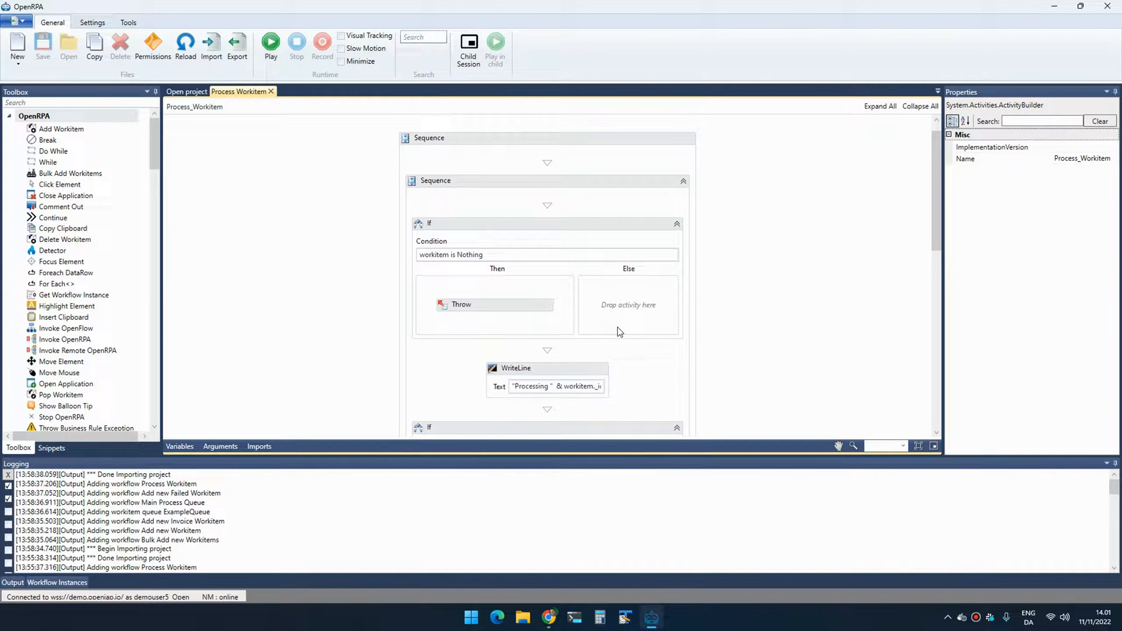
pyautogui.scroll(-3, 618, 332)
pyautogui.scroll(-3, 586, 326)
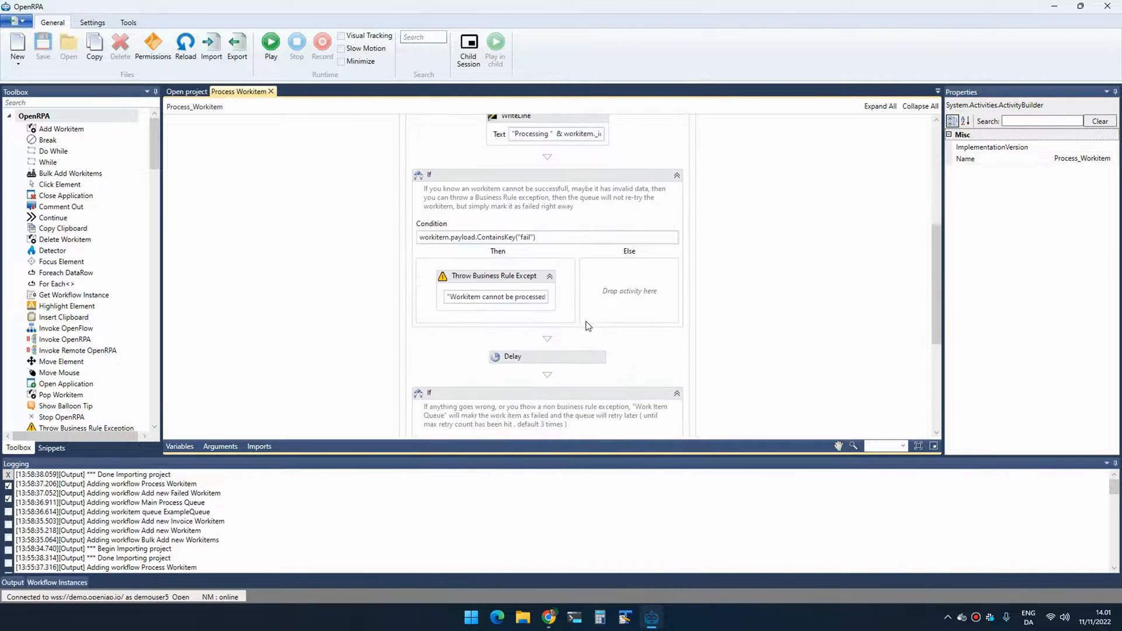
pyautogui.click(557, 178)
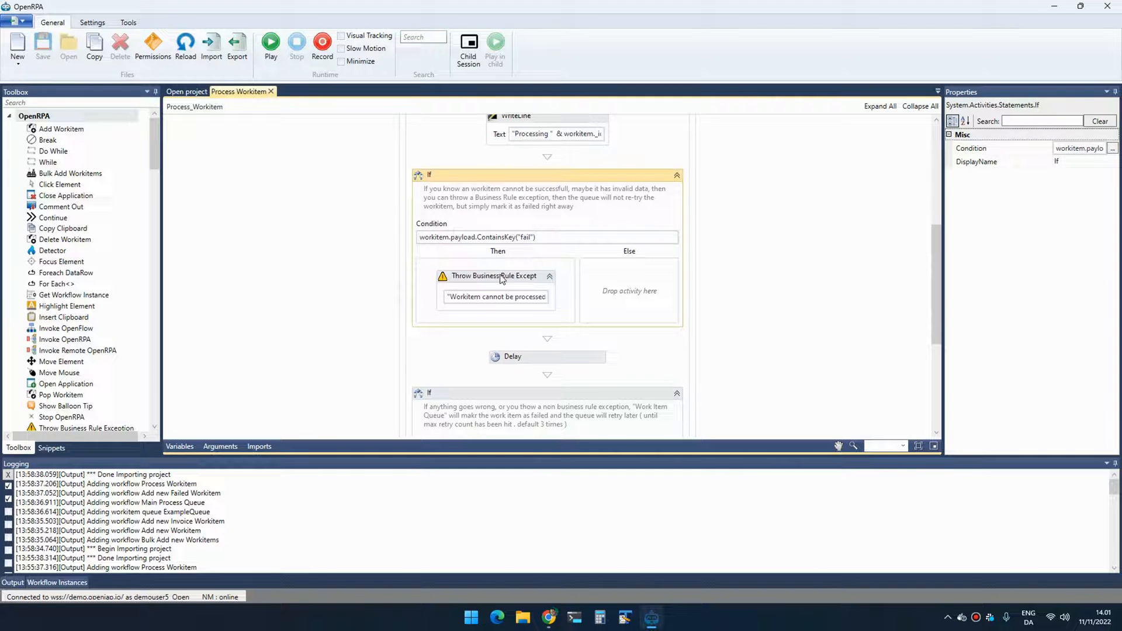
pyautogui.click(544, 277)
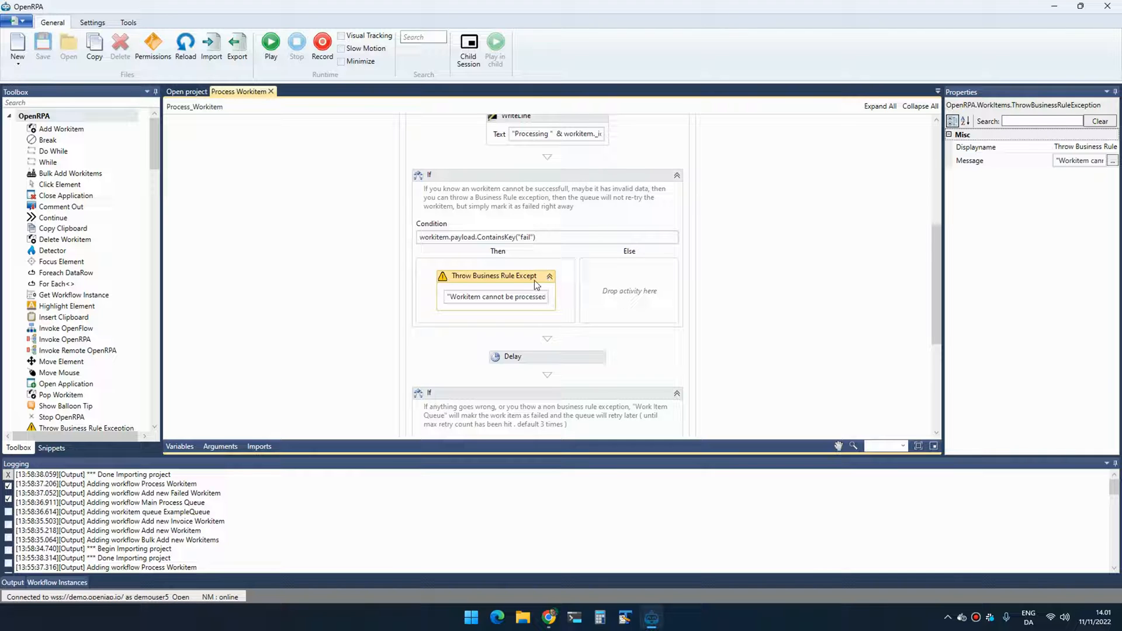
pyautogui.scroll(-4, 534, 279)
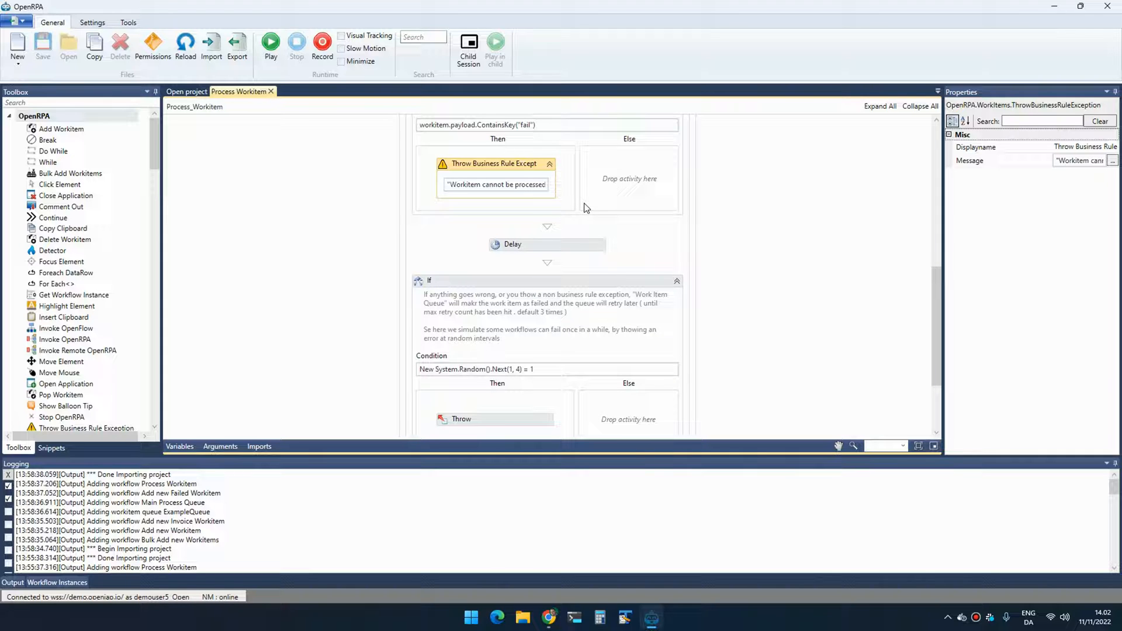
pyautogui.scroll(-3, 589, 281)
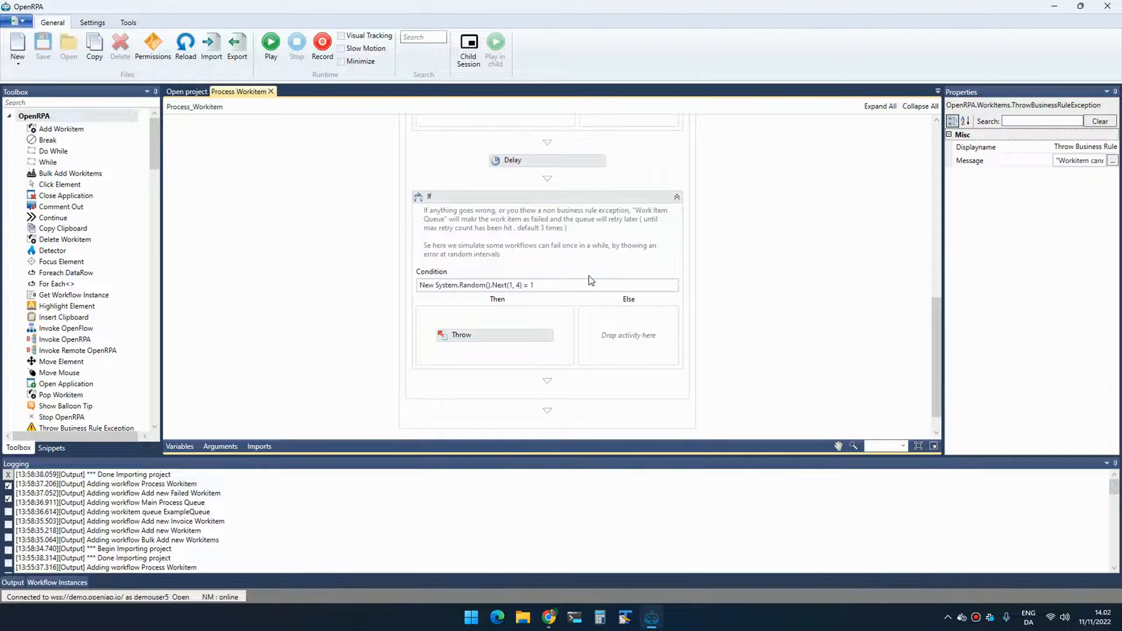
pyautogui.moveTo(545, 316)
pyautogui.click(601, 200)
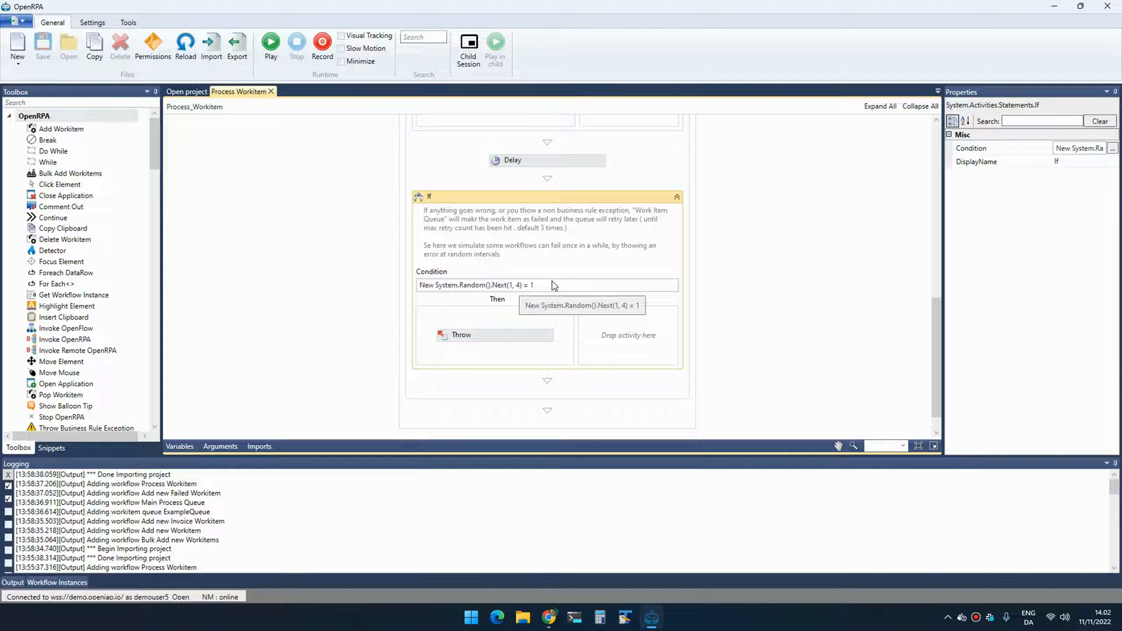
# Run the Main Process Queue workflow, which finds no workitems to process.
pyautogui.click(272, 93)
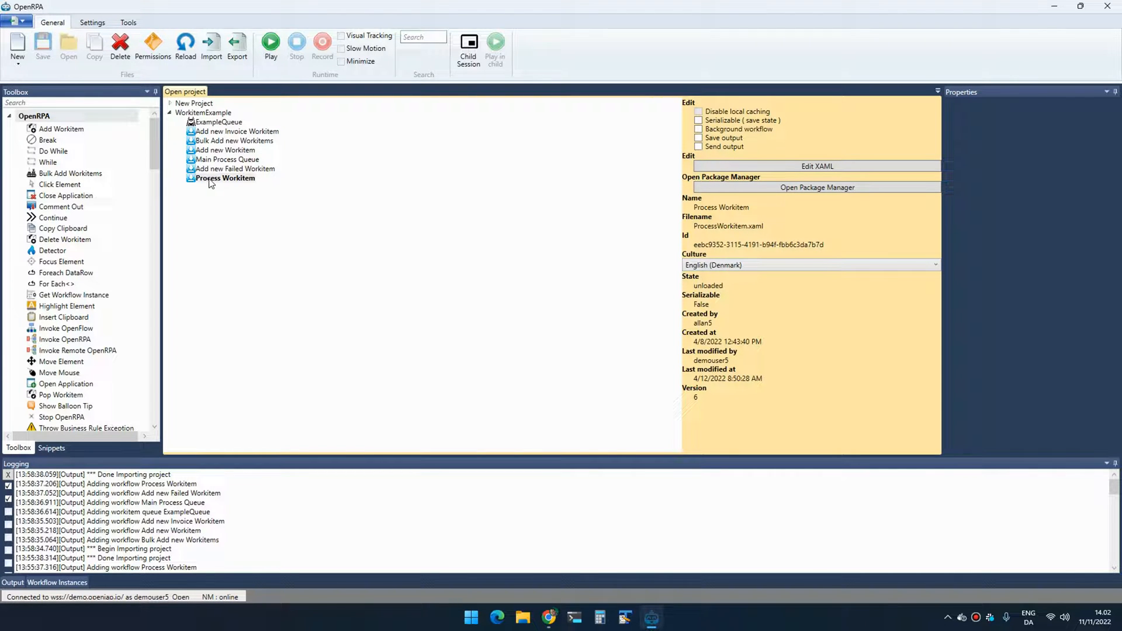
pyautogui.click(226, 160)
pyautogui.click(271, 49)
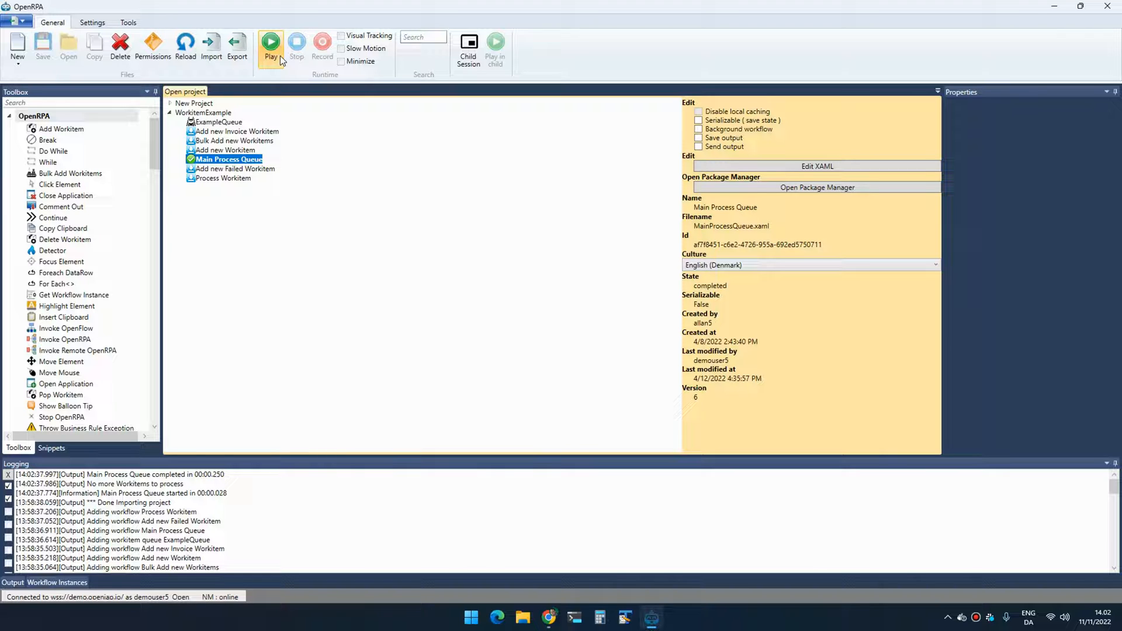
# Open Add new Workitem and confirm its Add Workitem activity targets ExampleQueue.
pyautogui.doubleClick(223, 150)
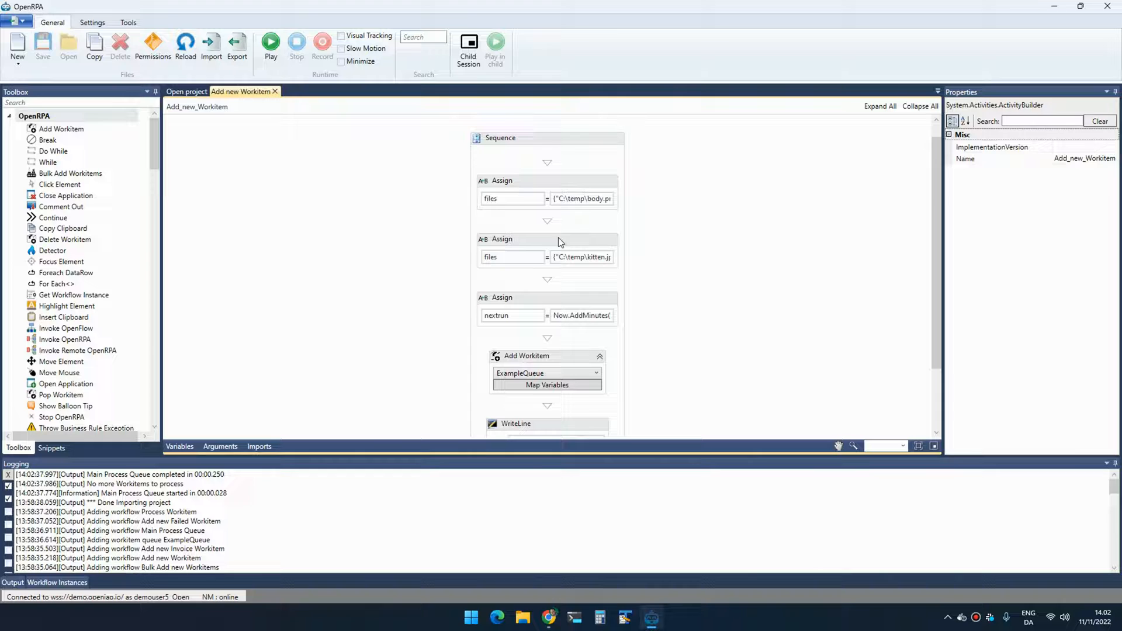
pyautogui.click(584, 187)
pyautogui.scroll(-3, 583, 236)
pyautogui.scroll(-2, 577, 264)
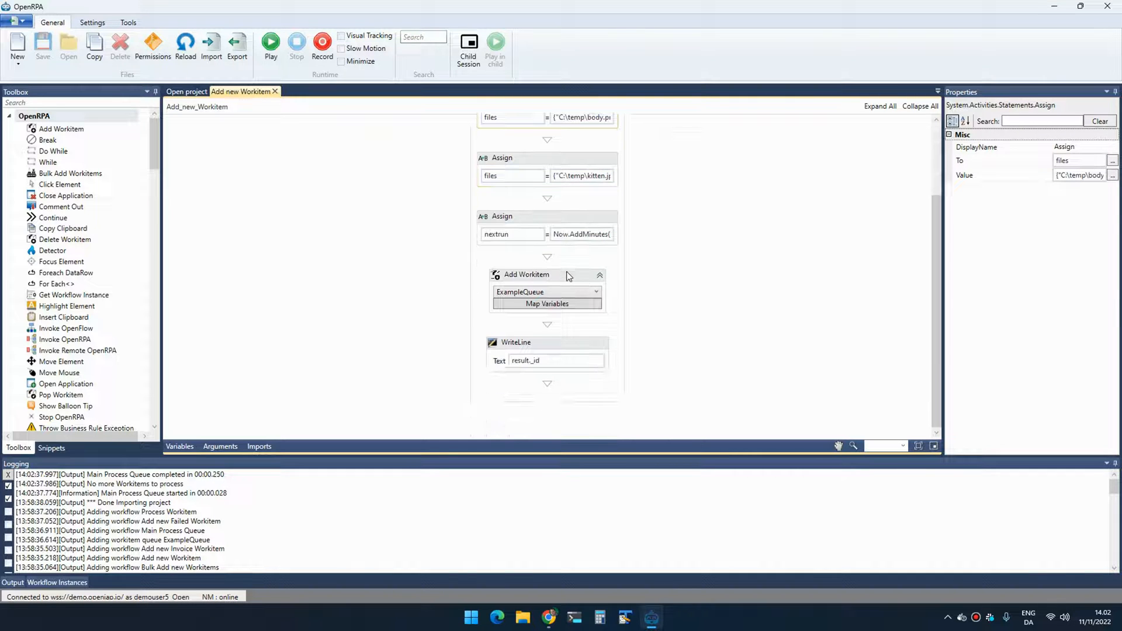
pyautogui.click(567, 274)
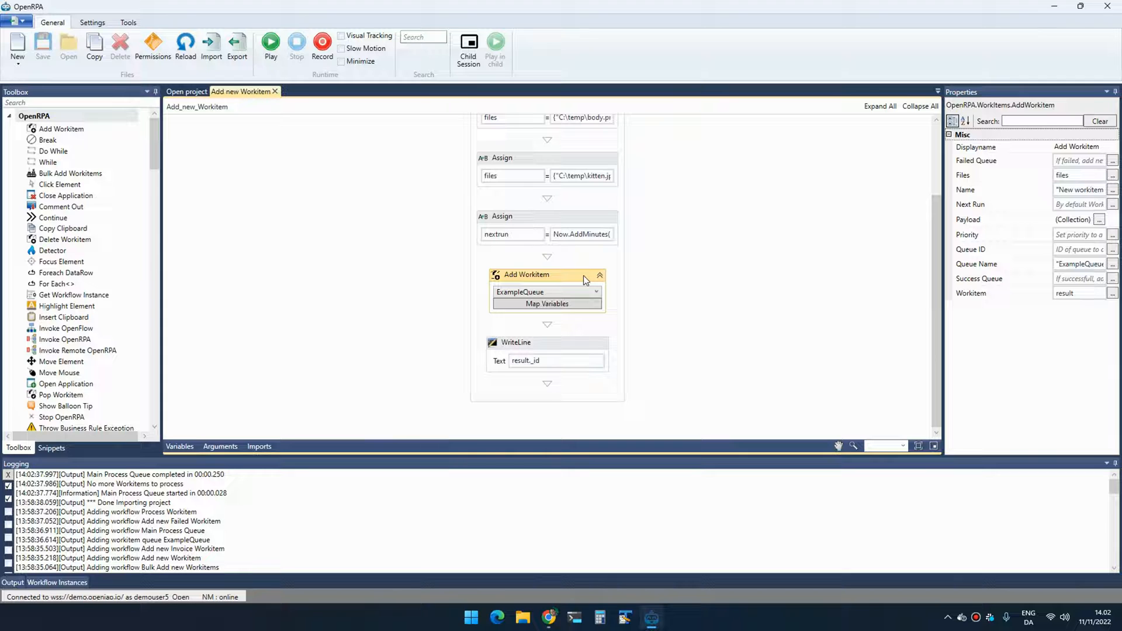
pyautogui.click(576, 291)
pyautogui.click(576, 276)
# Review the work item's mapped variables and run the Add new Workitem workflow.
pyautogui.click(566, 305)
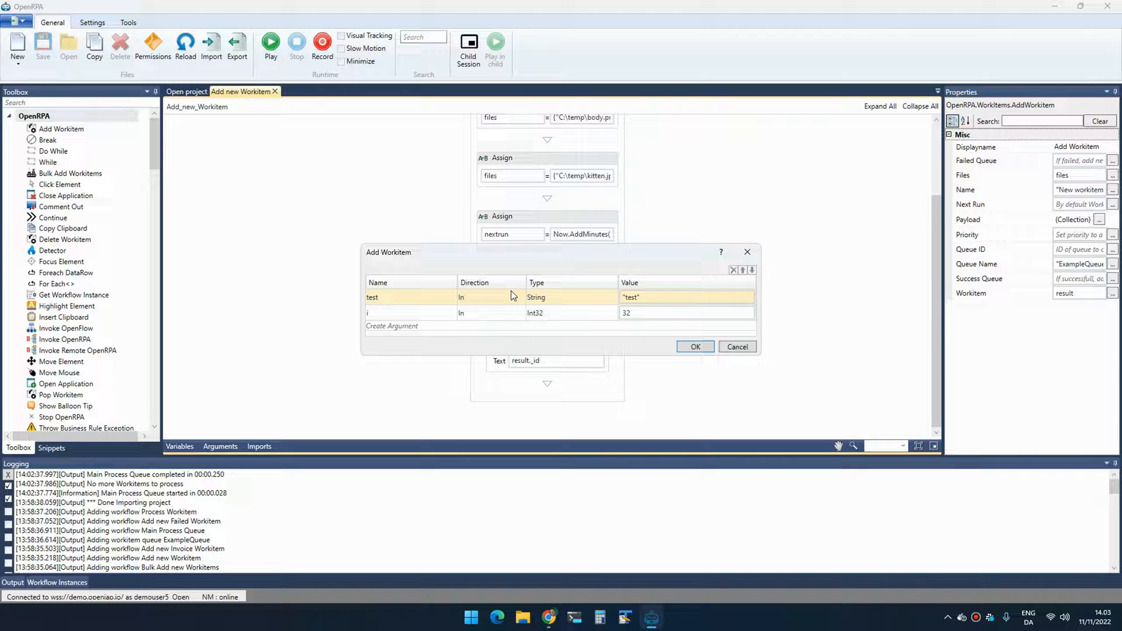
pyautogui.click(737, 347)
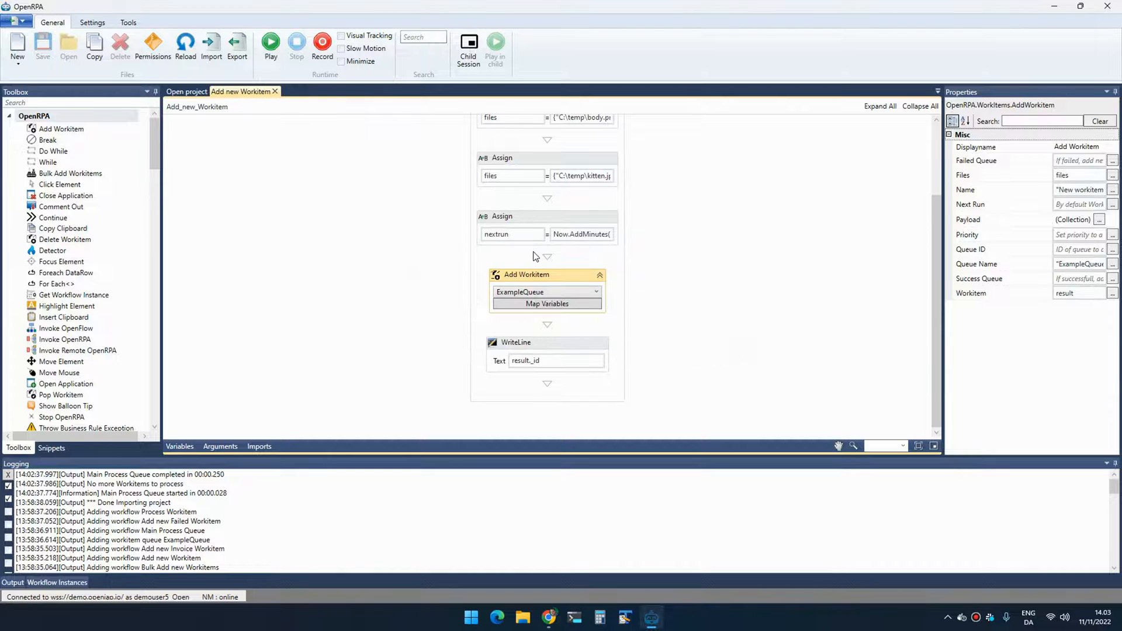
pyautogui.click(271, 48)
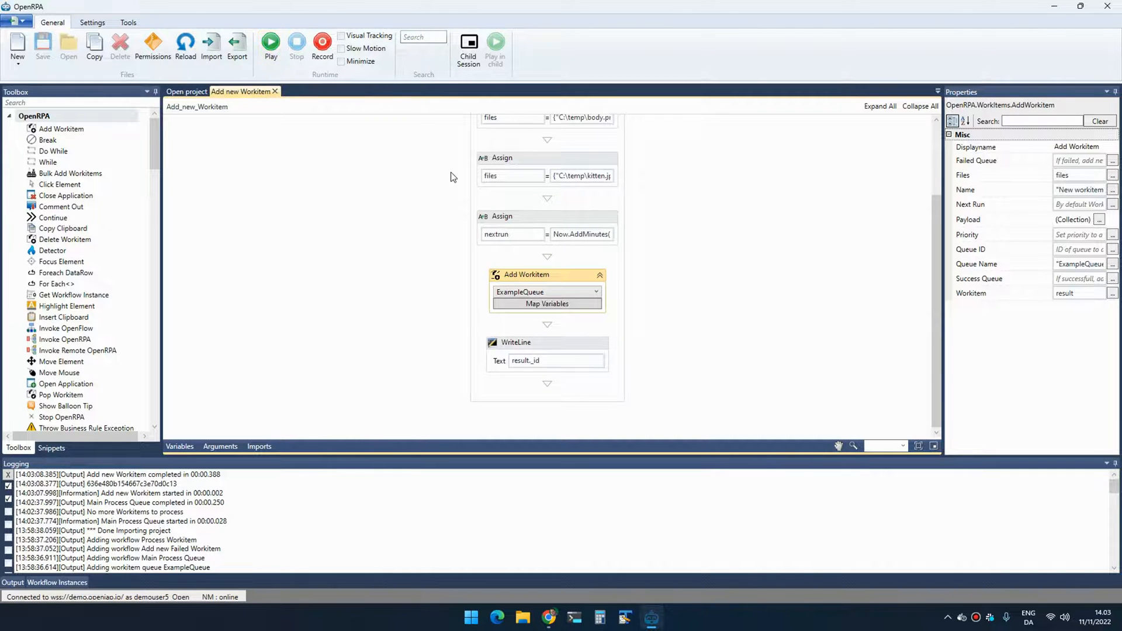
# Open the new ExampleQueue work item in OpenFlow and look at its payload JSON.
pyautogui.hotkey('alt', 'Tab')
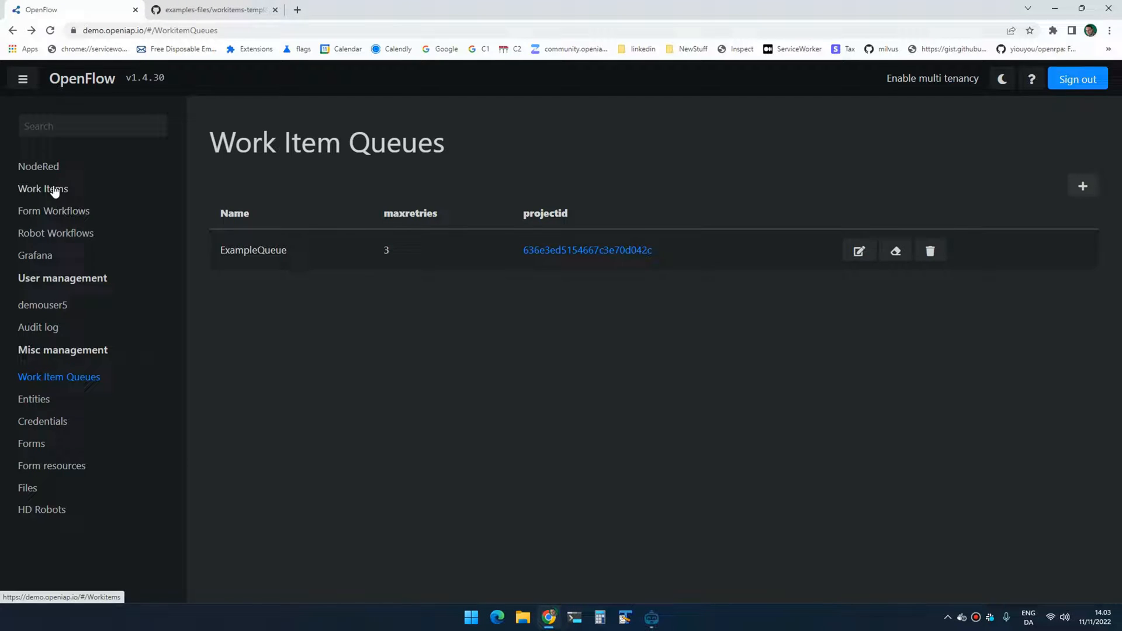
pyautogui.click(53, 189)
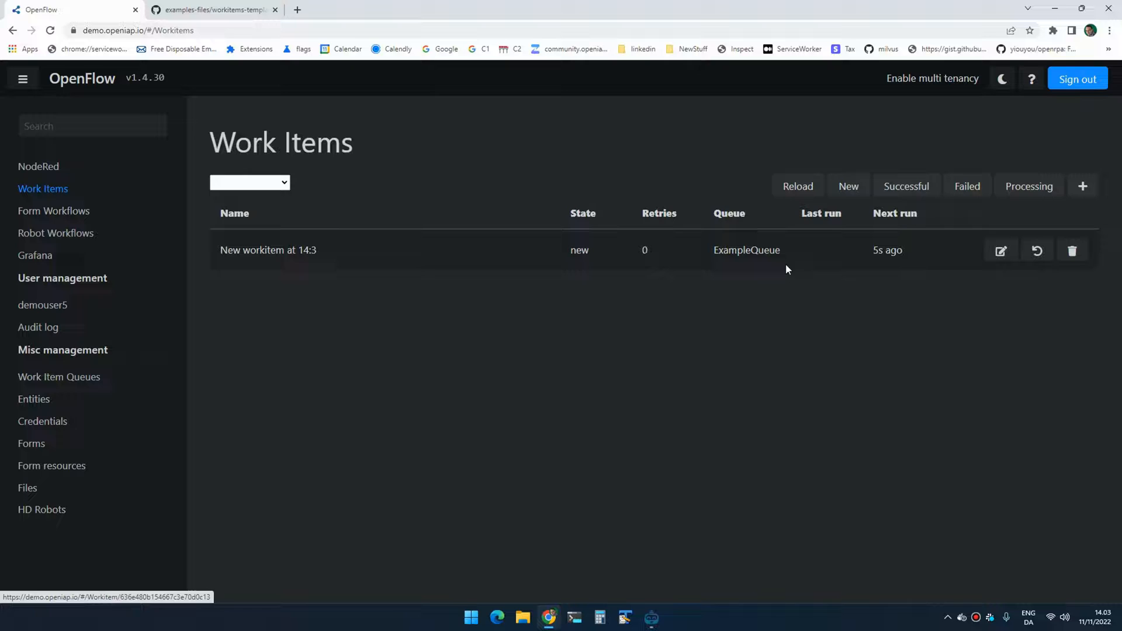
pyautogui.click(1000, 251)
pyautogui.moveTo(220, 416); pyautogui.dragTo(217, 369)
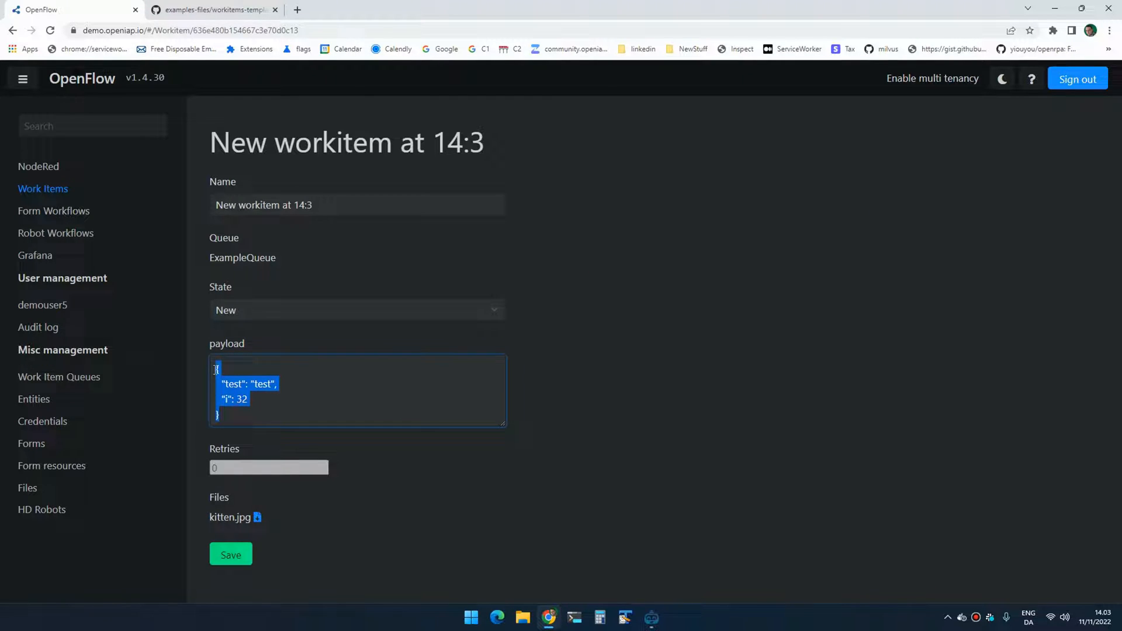
pyautogui.click(243, 413)
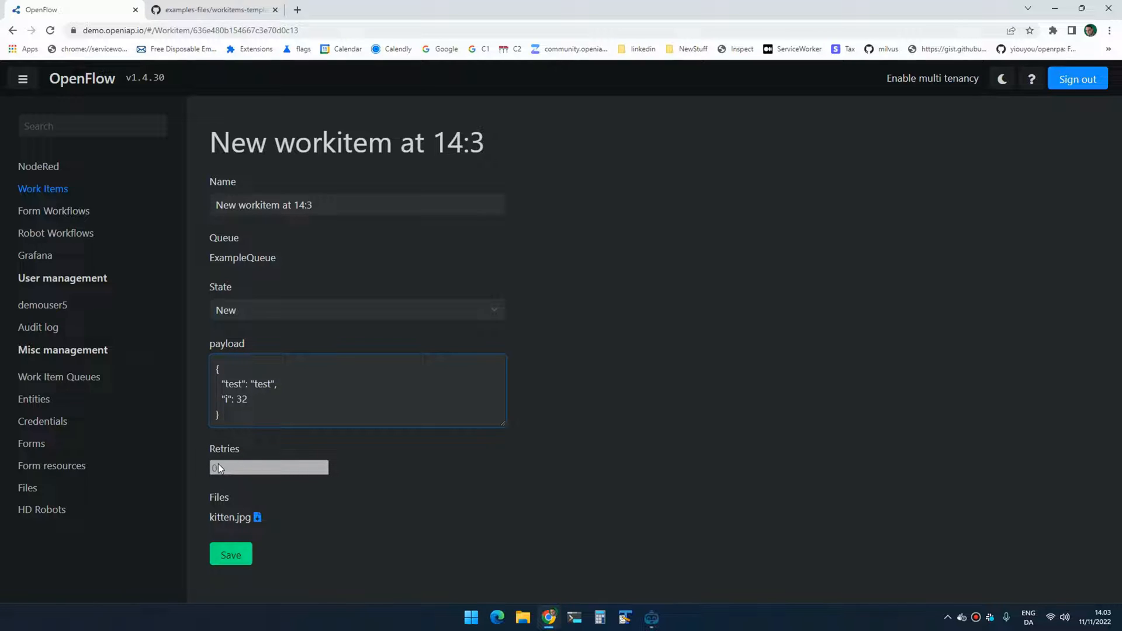
# Download and view the attached kitten.jpg, then return to the Work Items list.
pyautogui.click(258, 517)
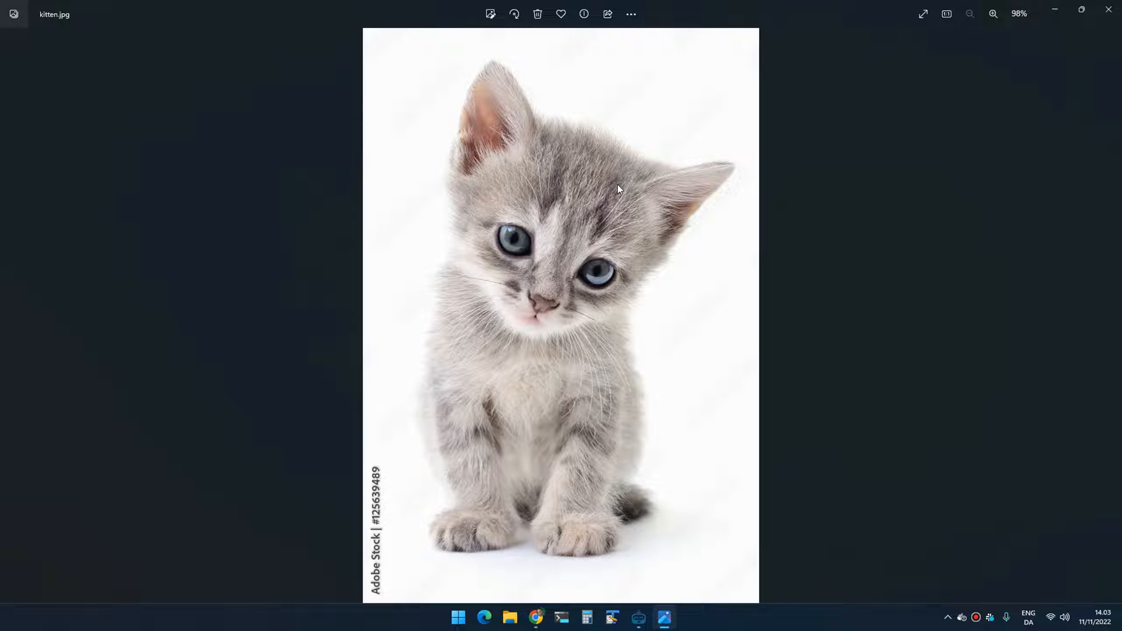
pyautogui.hotkey('alt', 'F4')
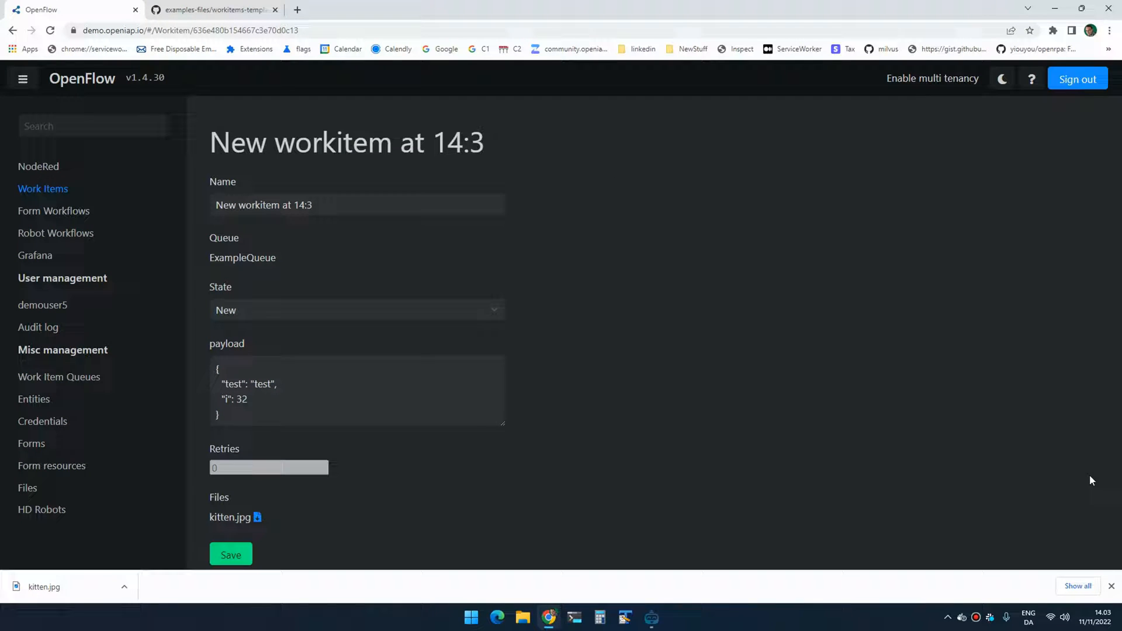
pyautogui.click(1112, 586)
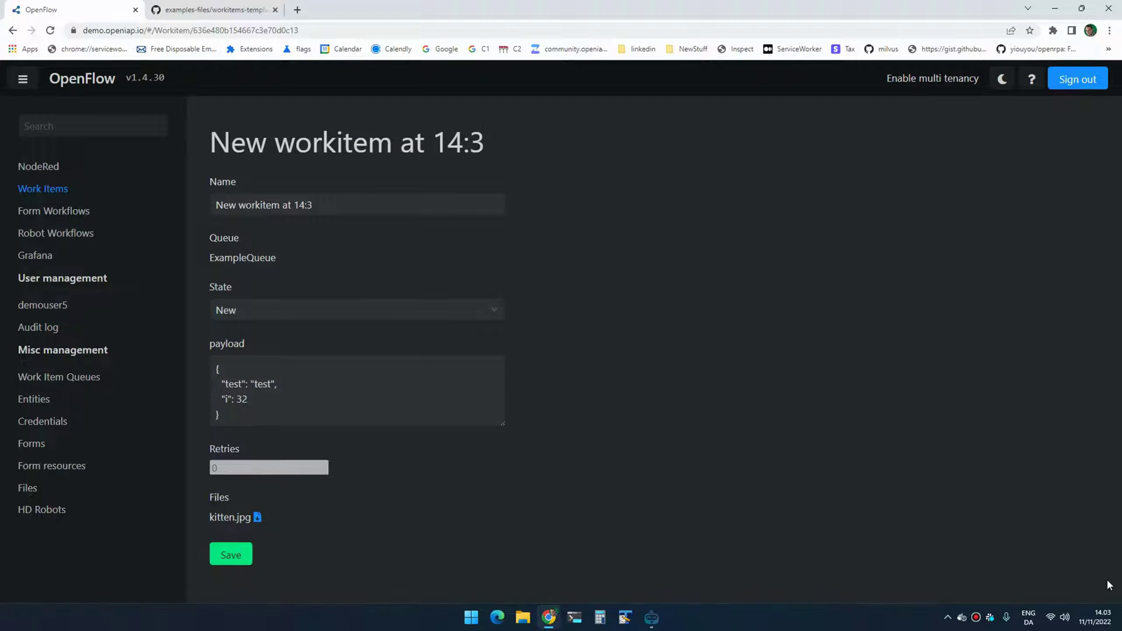
pyautogui.rightClick(316, 160)
pyautogui.click(342, 169)
# Run the Main Process Queue workflow so the robot processes the pending workitem.
pyautogui.hotkey('alt', 'Tab')
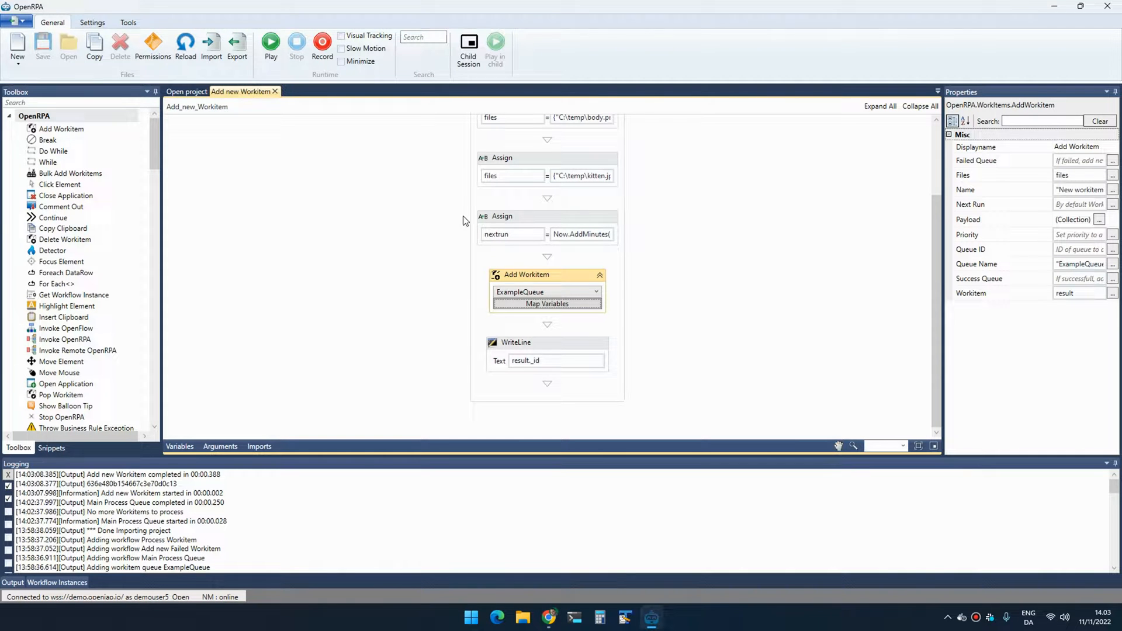
pyautogui.click(275, 91)
pyautogui.click(228, 158)
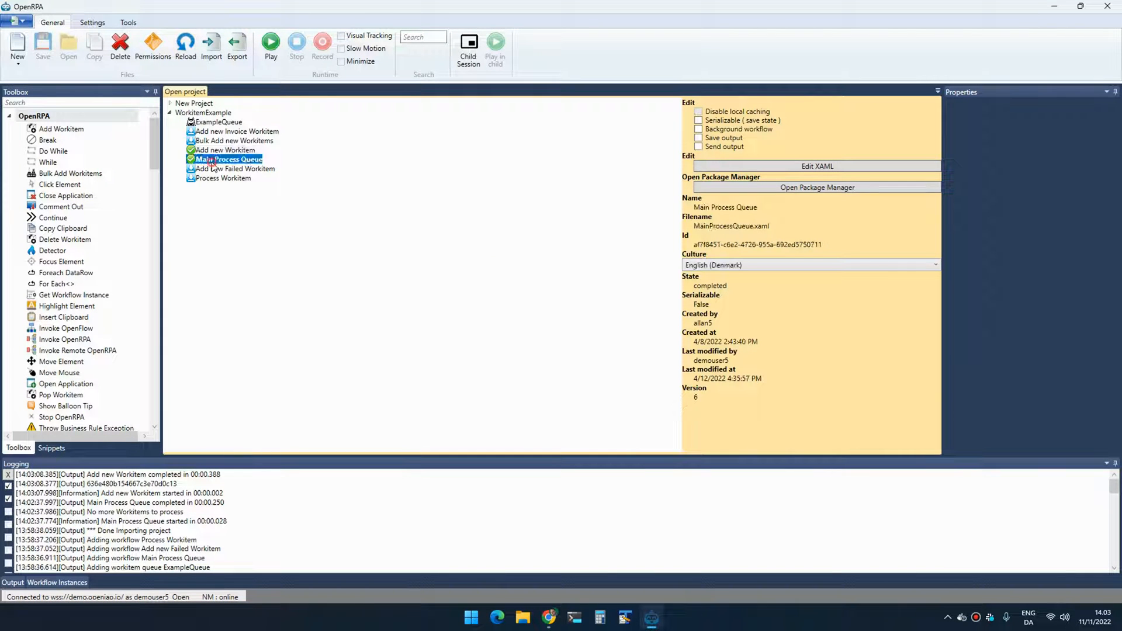
pyautogui.click(271, 46)
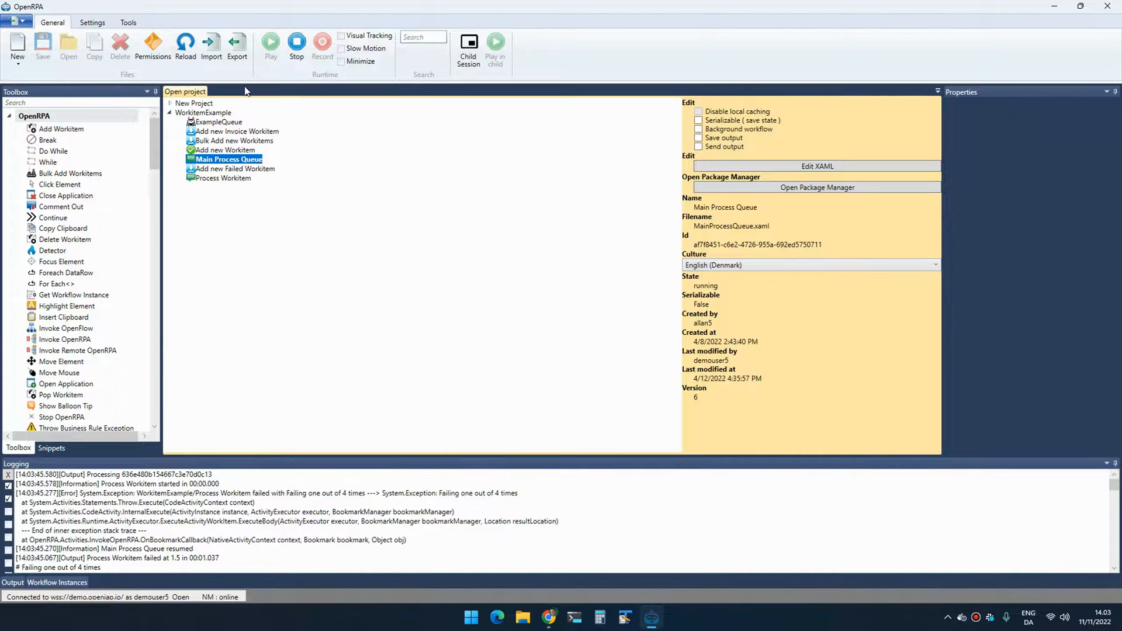
# Highlight the 'Failing one out of 4 times' exception in the Logging pane.
pyautogui.click(222, 179)
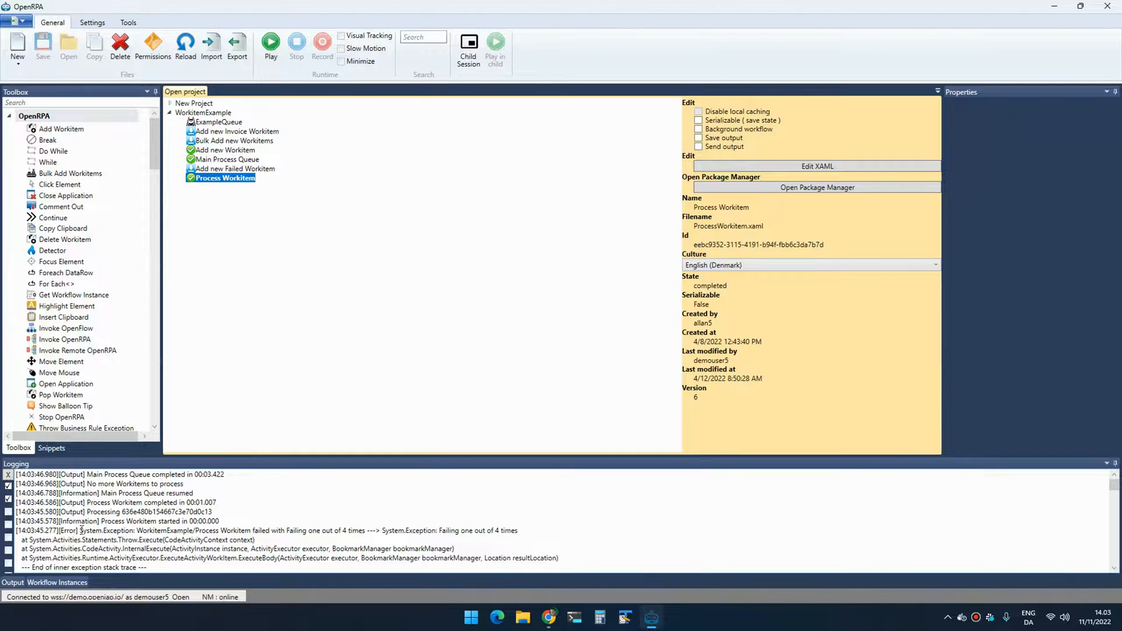
pyautogui.moveTo(81, 530); pyautogui.dragTo(534, 532)
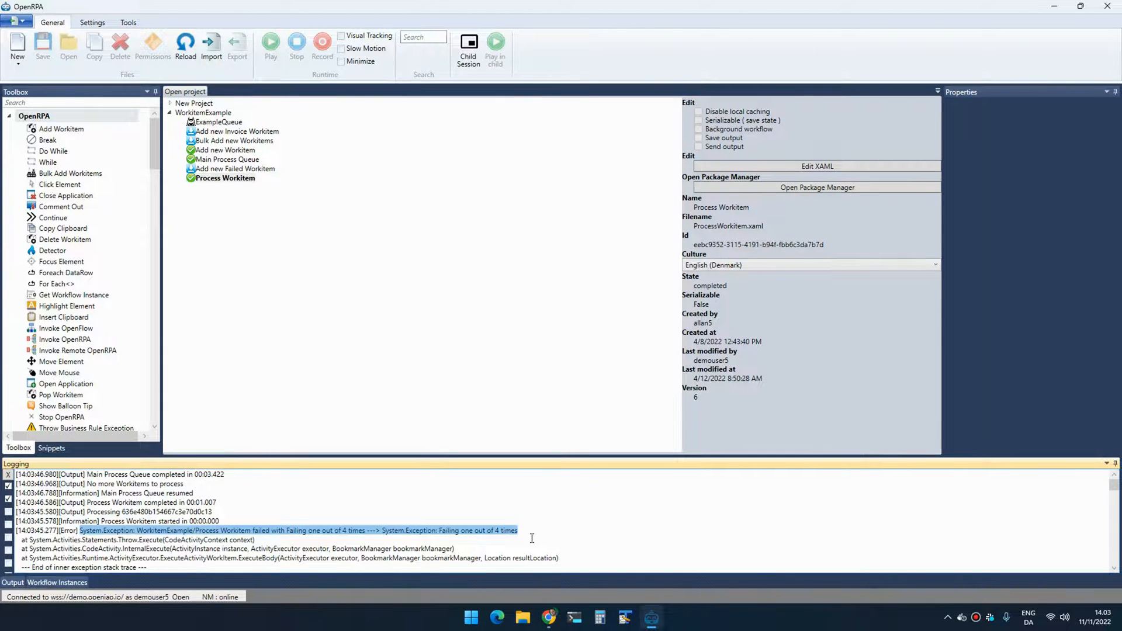
# Reload OpenFlow's Work Items to see the ExampleQueue item successful after one retry, then return to OpenRPA.
pyautogui.hotkey('alt', 'Tab')
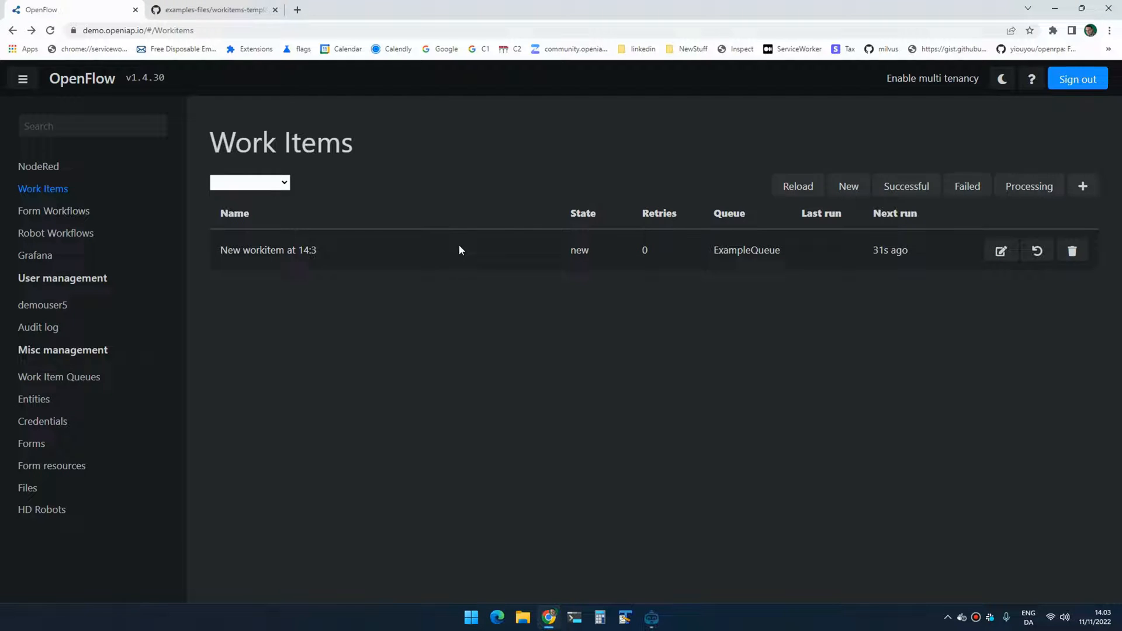
pyautogui.click(797, 186)
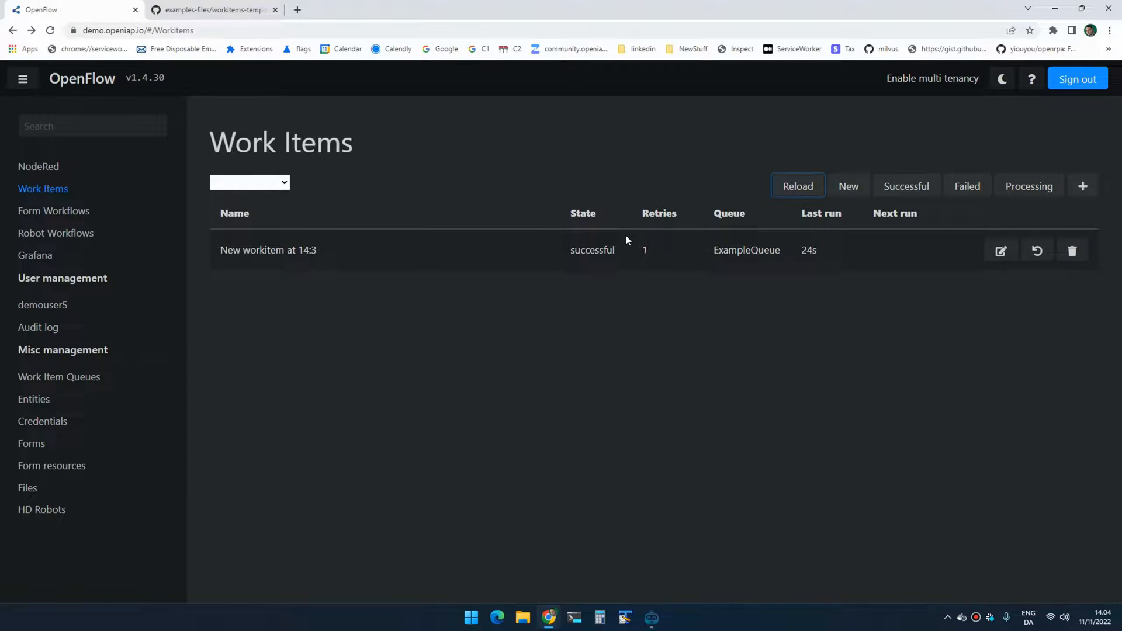
pyautogui.hotkey('alt', 'Tab')
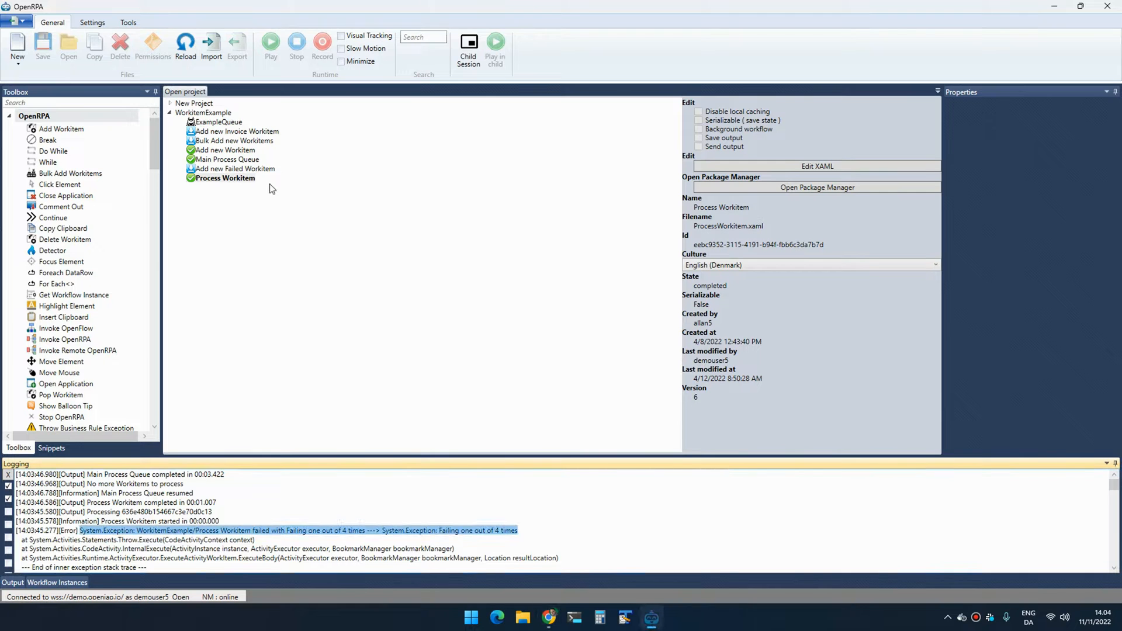
# Review the Bulk Add new Workitems workflow's CreateDataTable and Bulk Add Workitems steps.
pyautogui.doubleClick(232, 141)
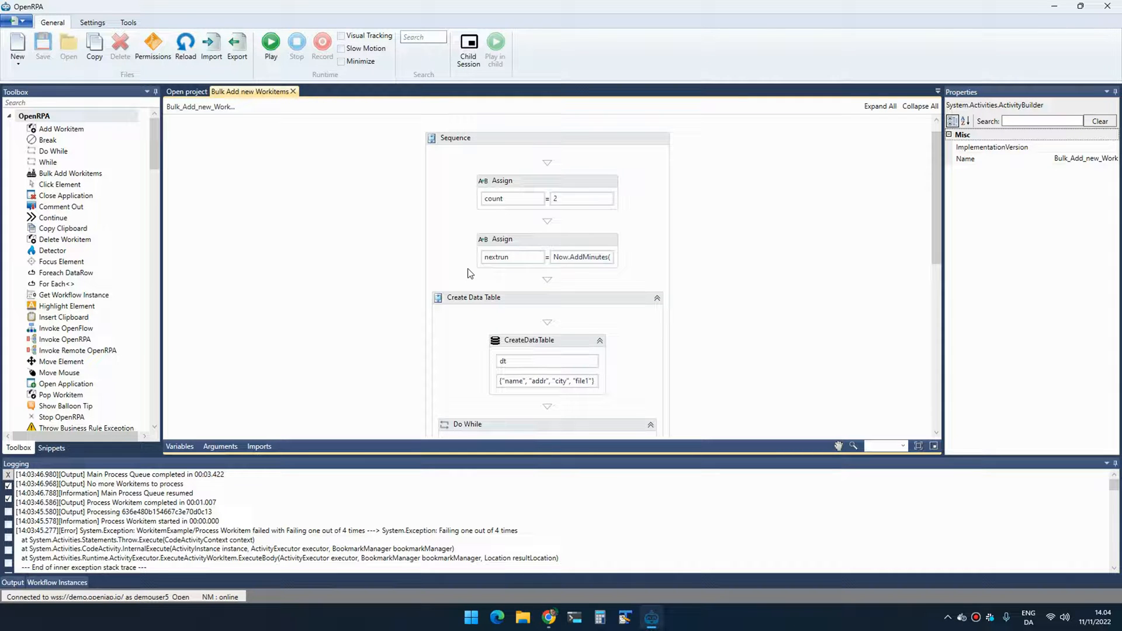
pyautogui.scroll(-3, 466, 269)
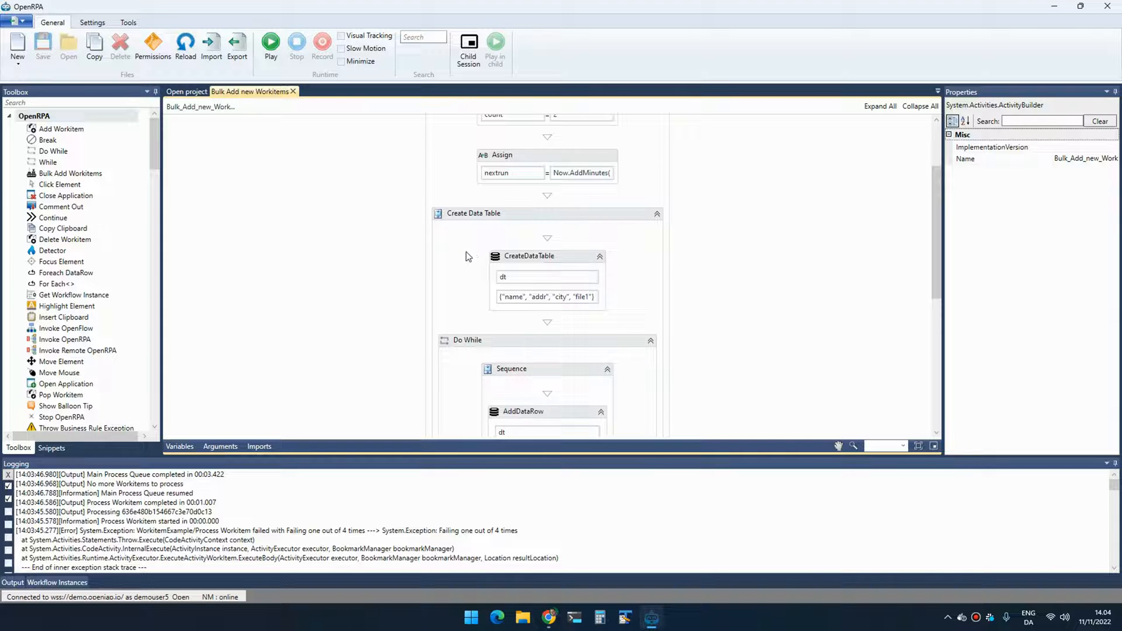
pyautogui.scroll(-2, 470, 252)
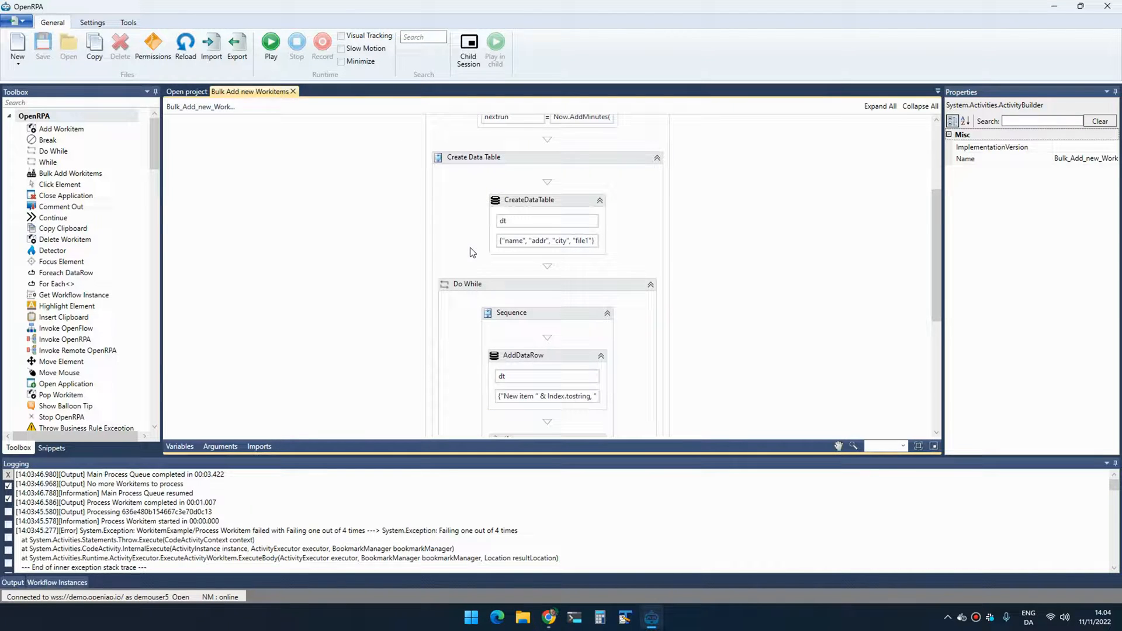
pyautogui.click(583, 201)
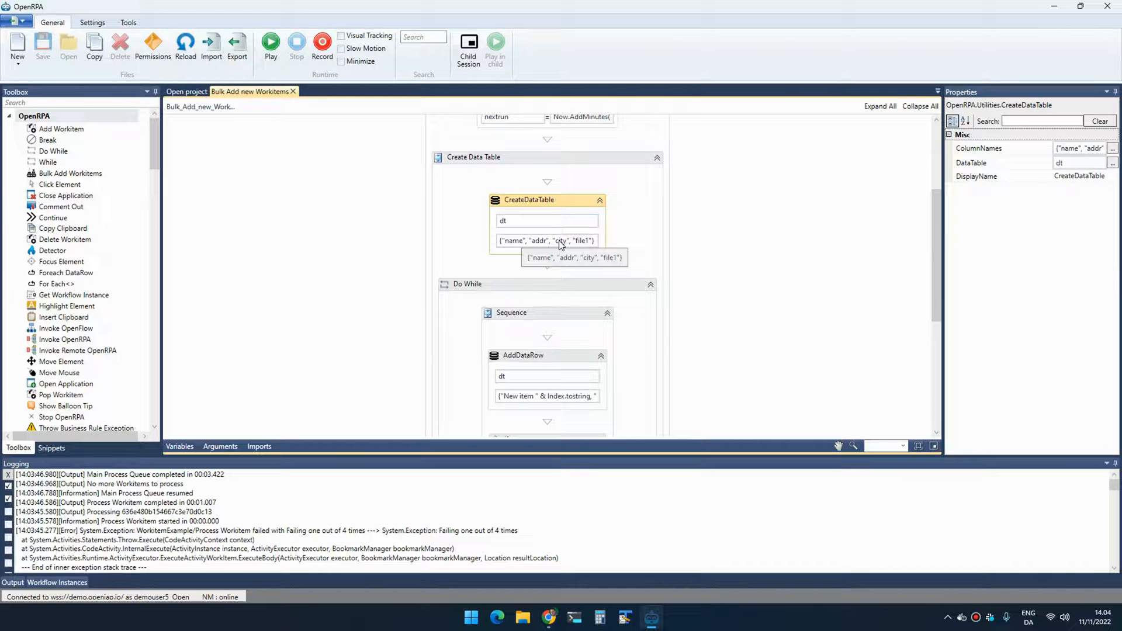
pyautogui.scroll(-3, 559, 242)
pyautogui.scroll(-1, 559, 243)
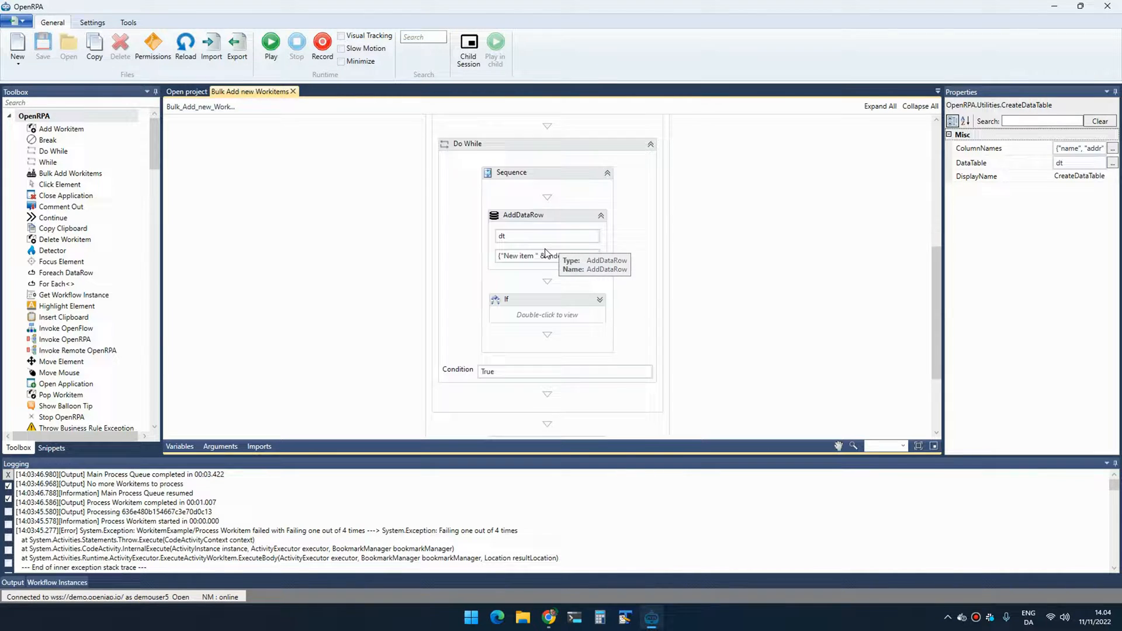
pyautogui.scroll(-1, 544, 254)
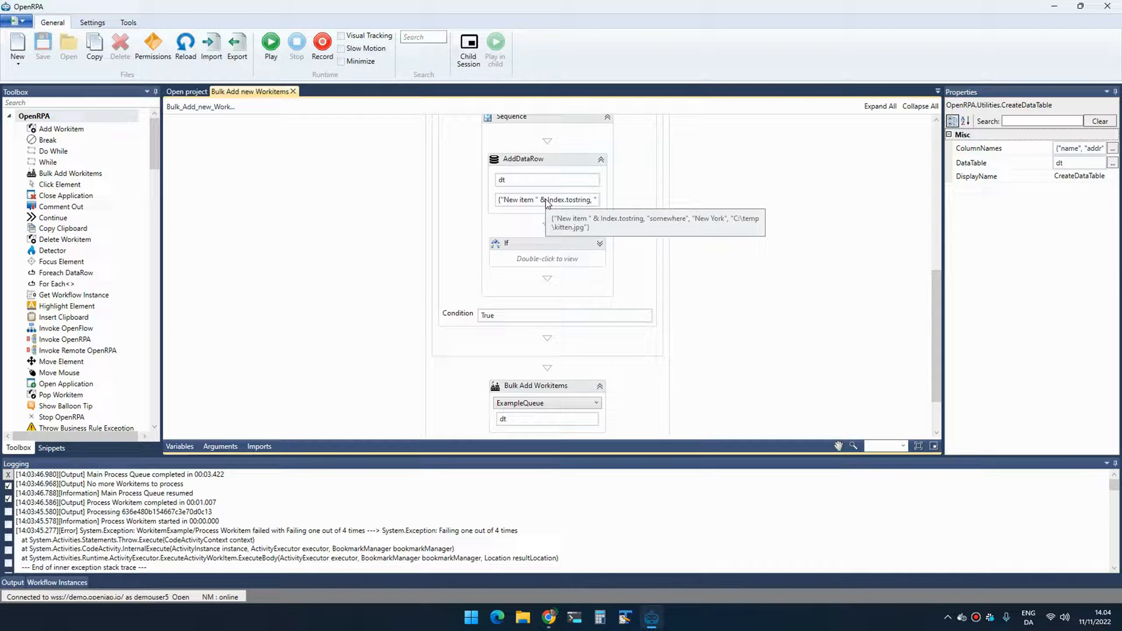
pyautogui.scroll(-1, 583, 228)
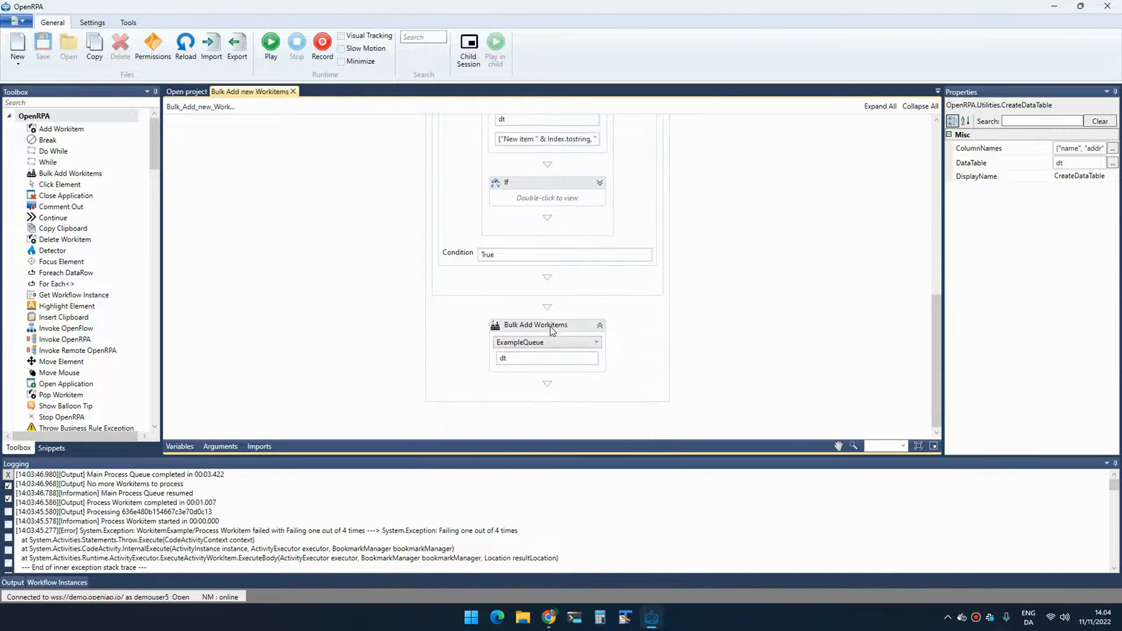
pyautogui.click(572, 325)
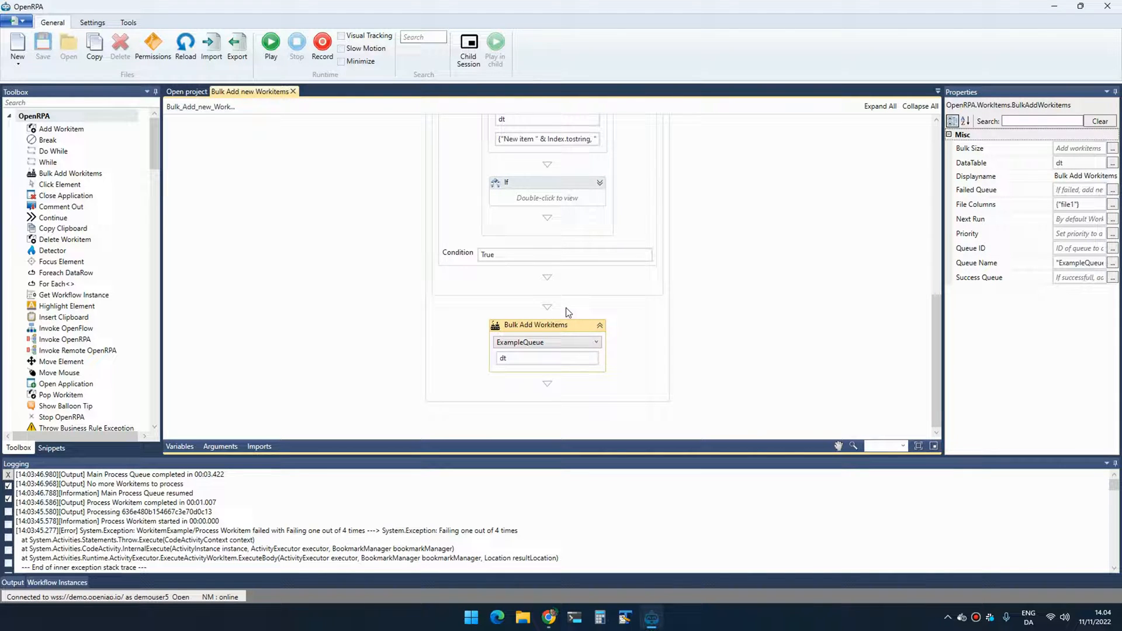
pyautogui.scroll(5, 565, 308)
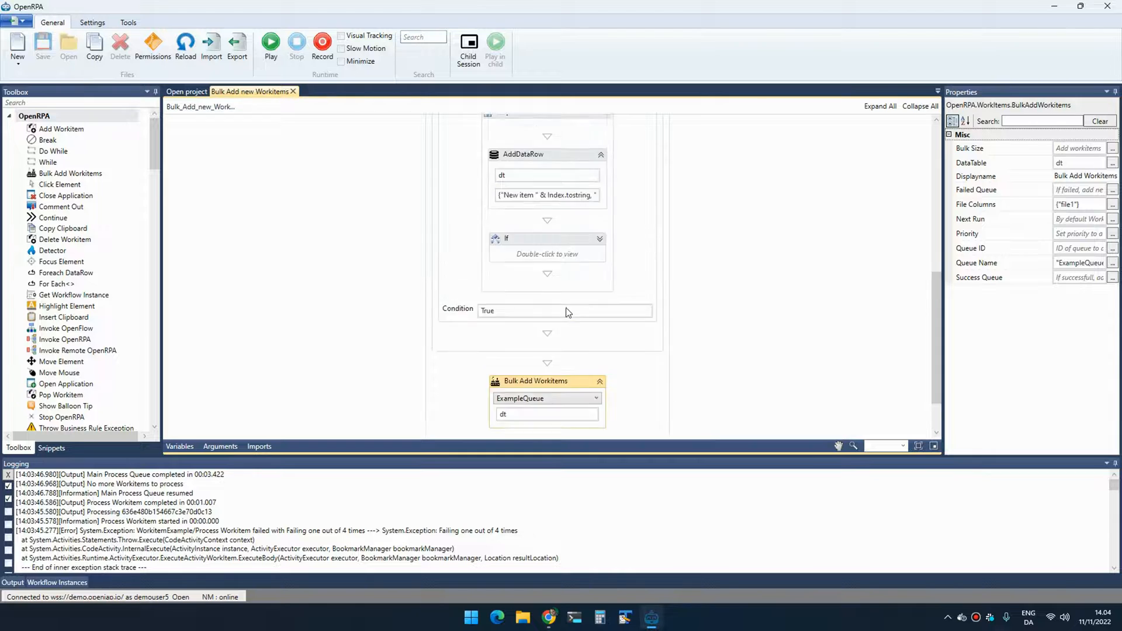
pyautogui.scroll(5, 566, 308)
pyautogui.scroll(3, 566, 307)
pyautogui.click(656, 209)
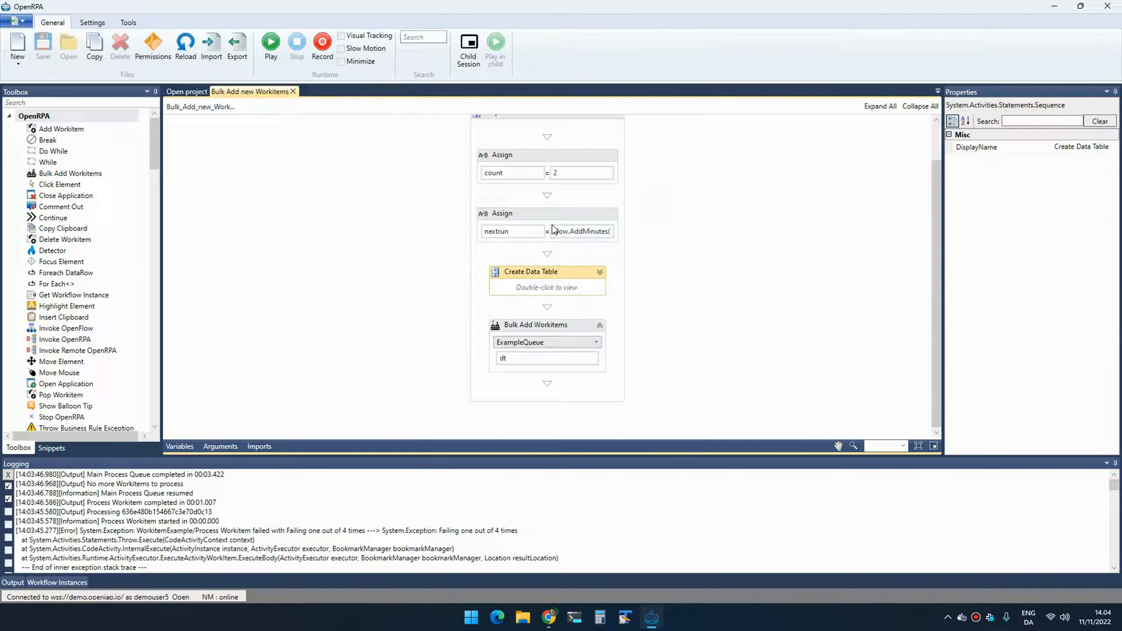
# Change the Assign count from 2 to 5 and run Bulk Add new Workitems.
pyautogui.click(579, 217)
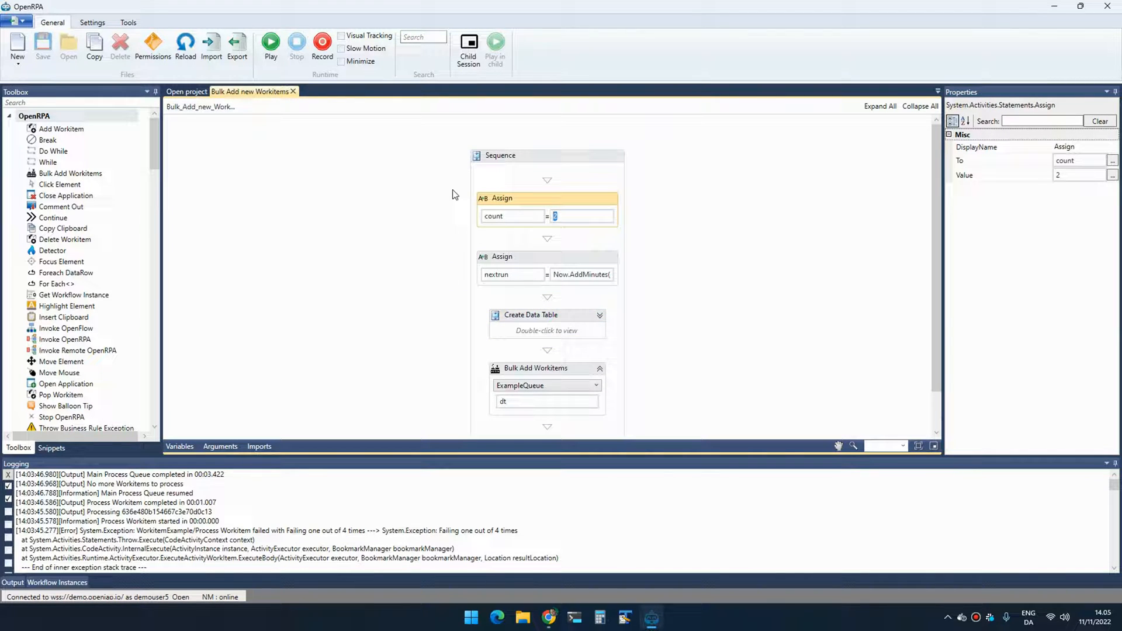
pyautogui.write('5')
pyautogui.click(542, 184)
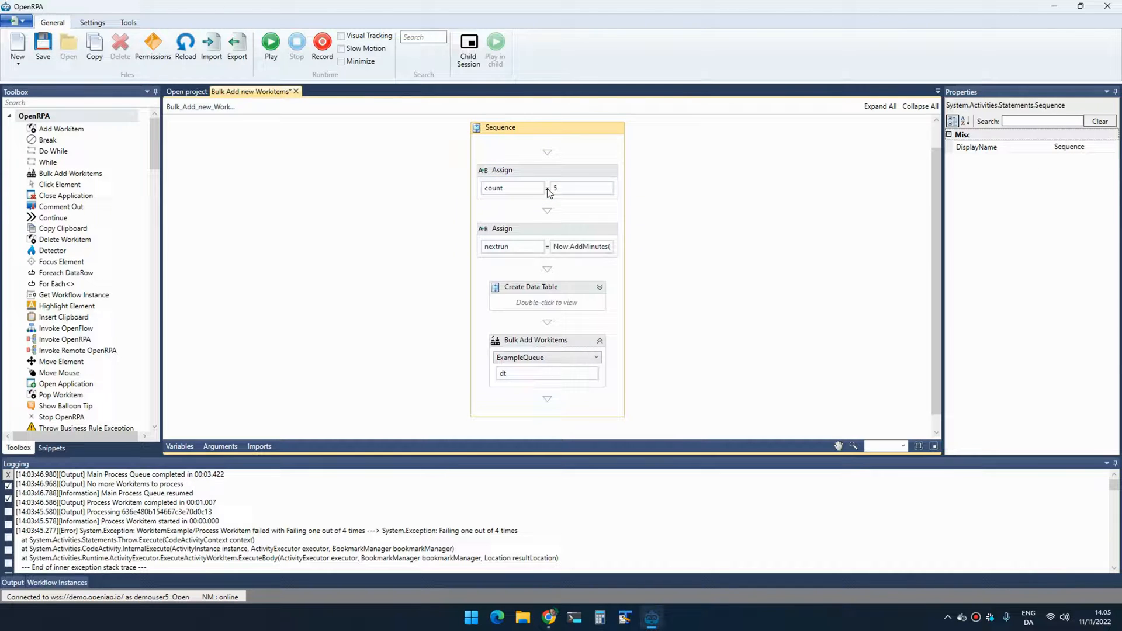
pyautogui.scroll(-1, 548, 192)
pyautogui.click(271, 47)
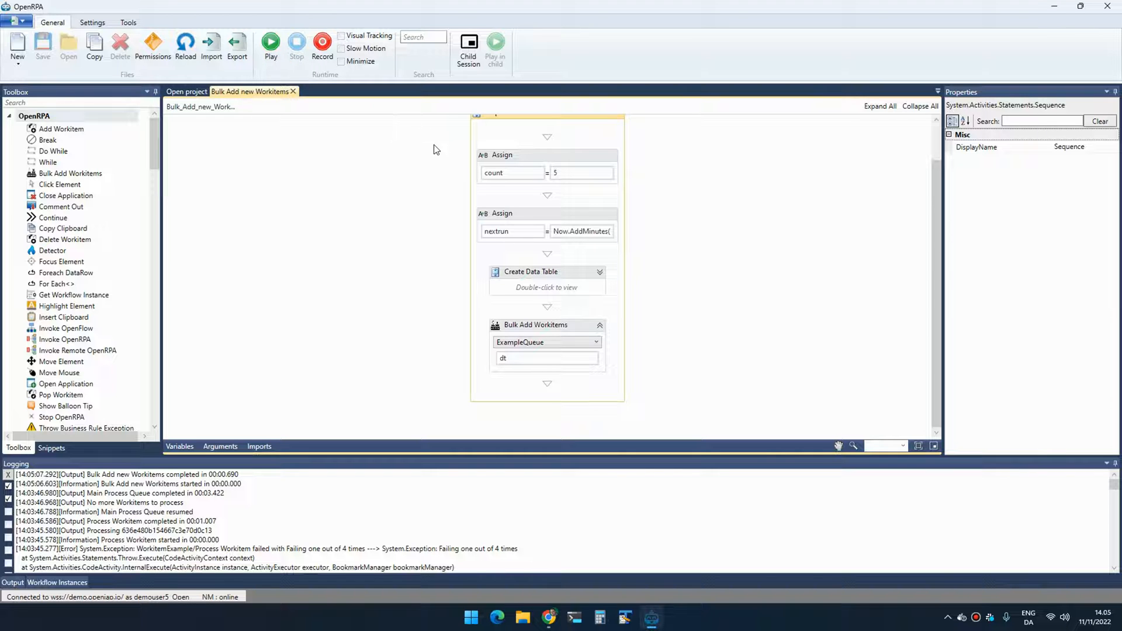
# Reload OpenFlow's Work Items to see New item 1 to 5 waiting as new, then return to OpenRPA.
pyautogui.click(578, 326)
pyautogui.hotkey('alt', 'Tab')
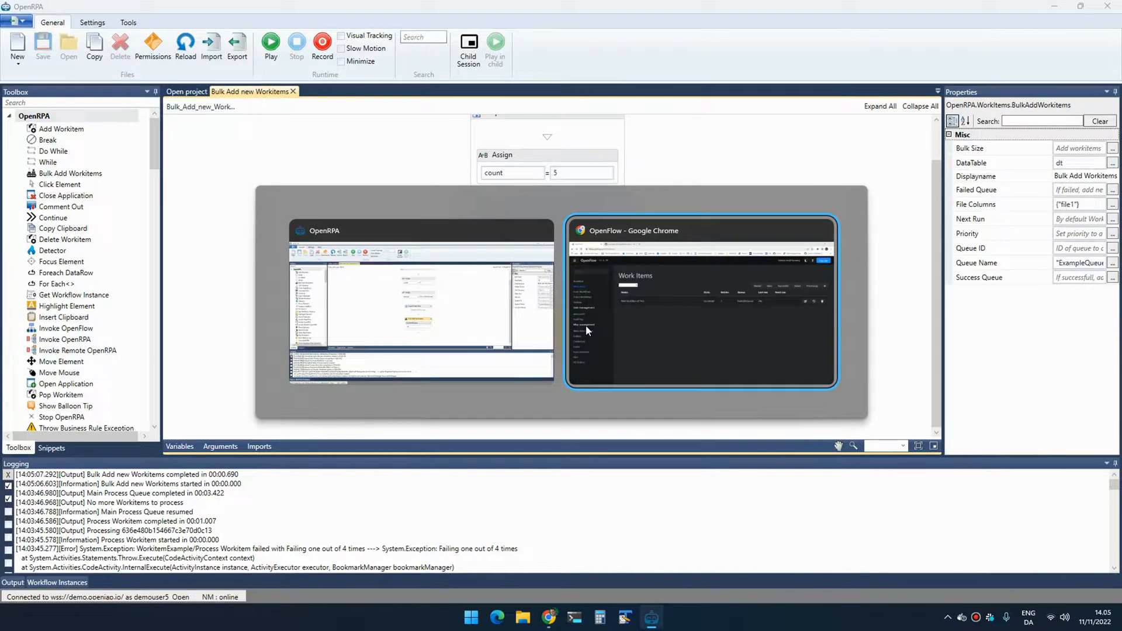
pyautogui.click(780, 188)
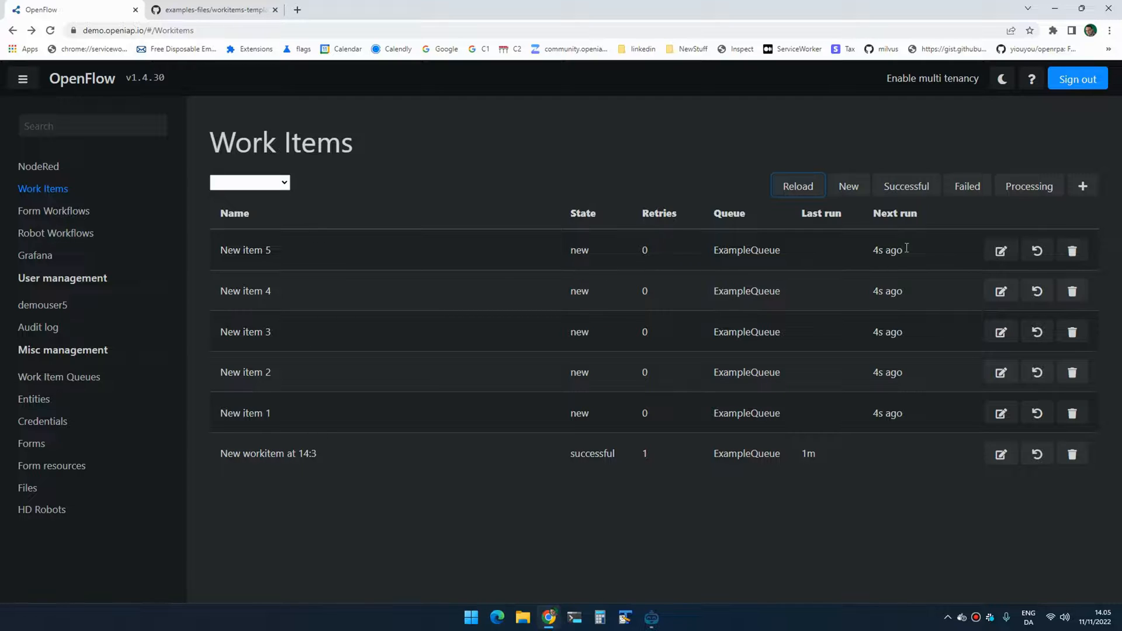
pyautogui.hotkey('alt', 'Tab')
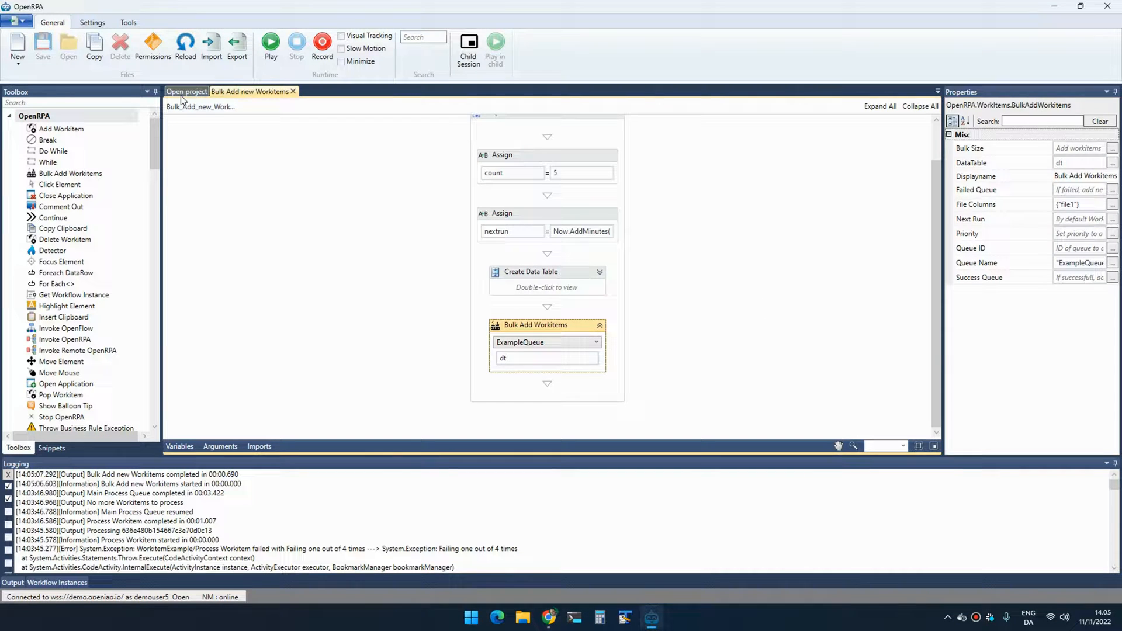
# Run the Main Process Queue workflow and switch to OpenFlow's Work Items page.
pyautogui.click(185, 92)
pyautogui.click(227, 161)
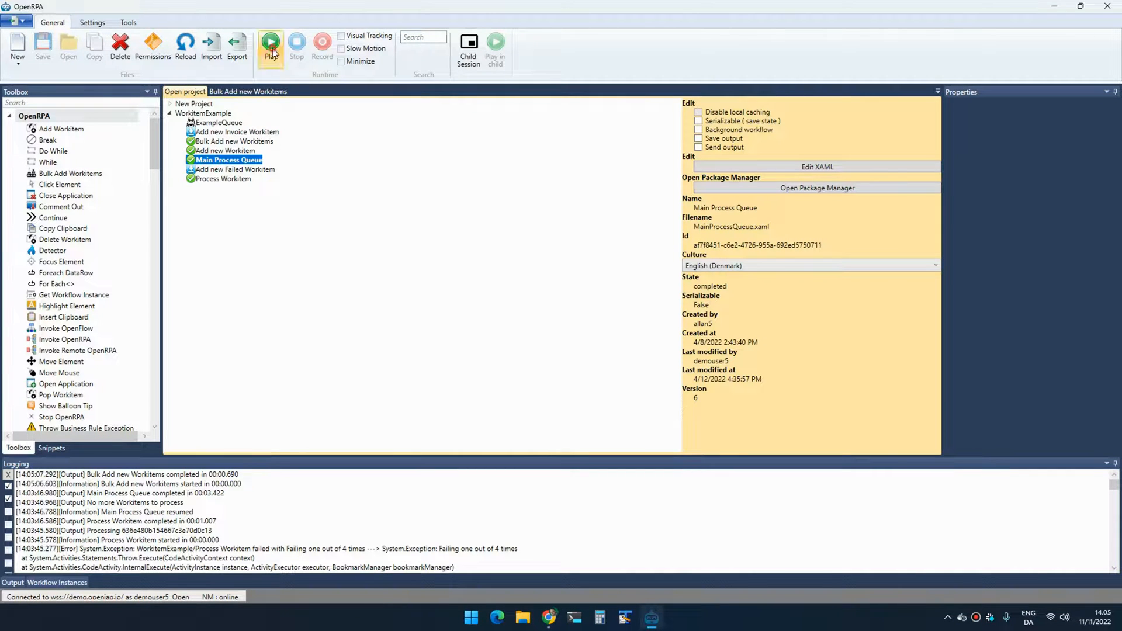
pyautogui.click(271, 45)
pyautogui.hotkey('alt', 'Tab')
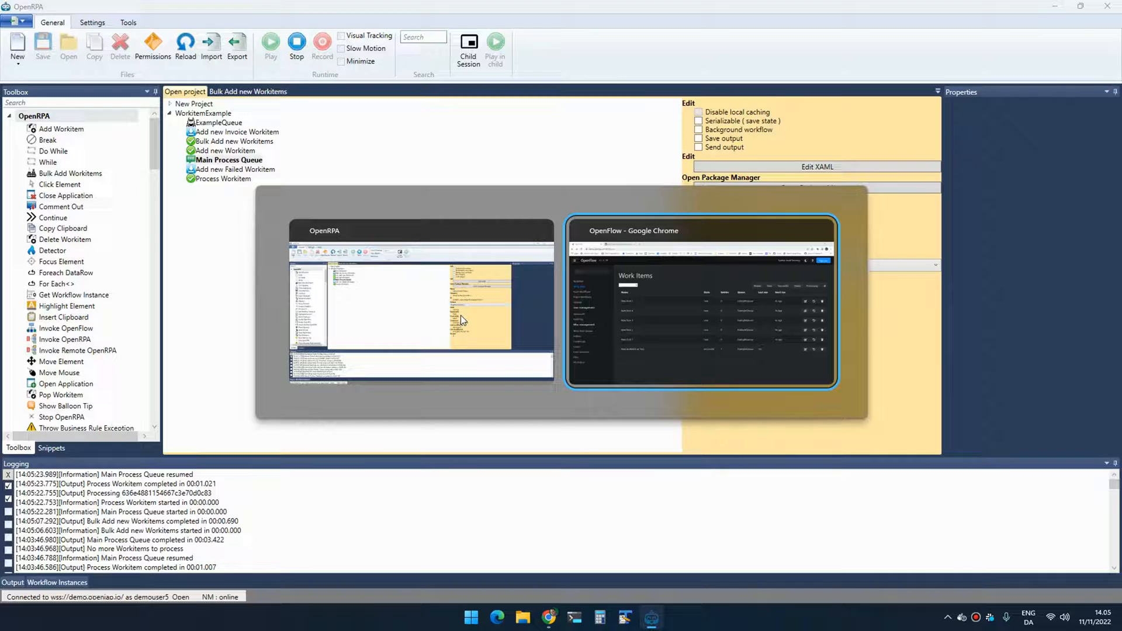
# Reload Work Items repeatedly until New item 1 through 5 all show successful.
pyautogui.click(798, 186)
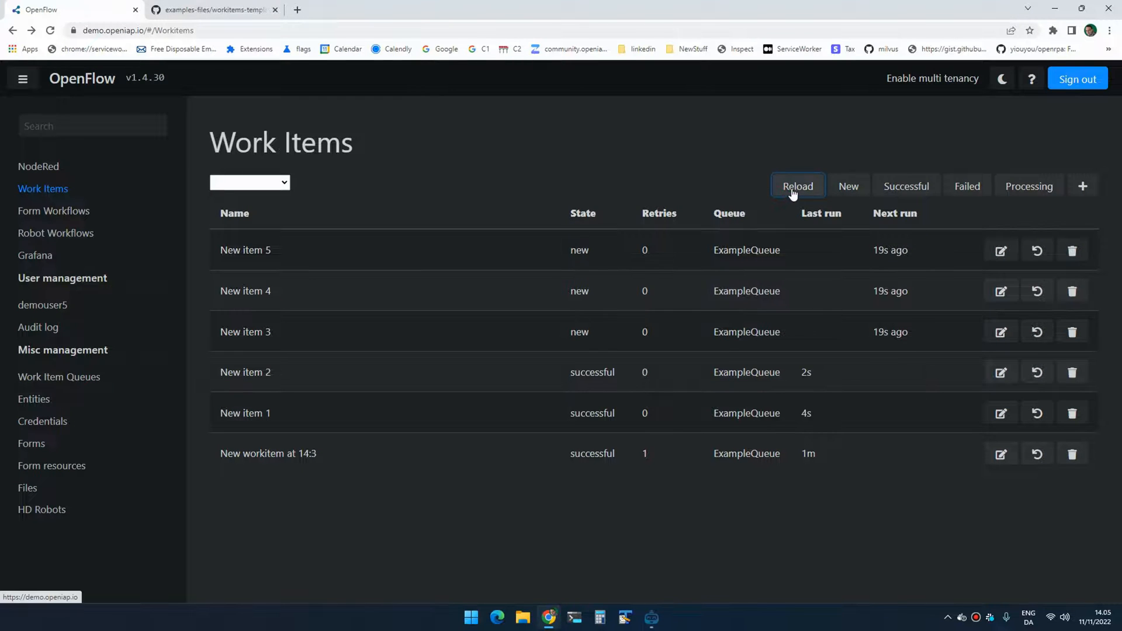
pyautogui.click(796, 188)
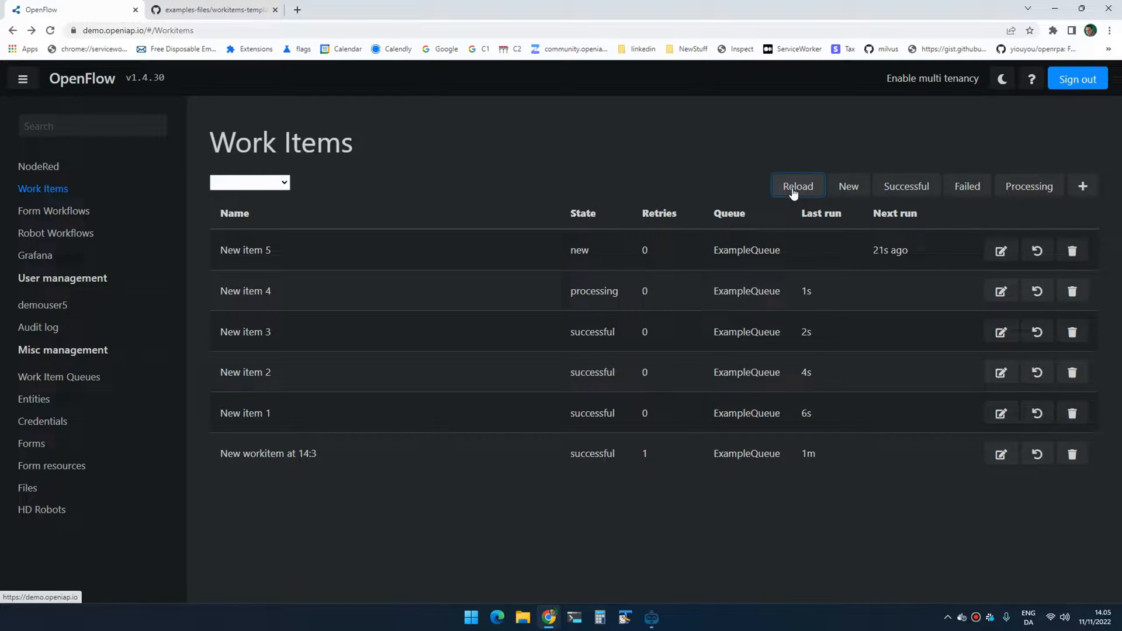
pyautogui.click(793, 192)
pyautogui.click(793, 191)
pyautogui.click(793, 192)
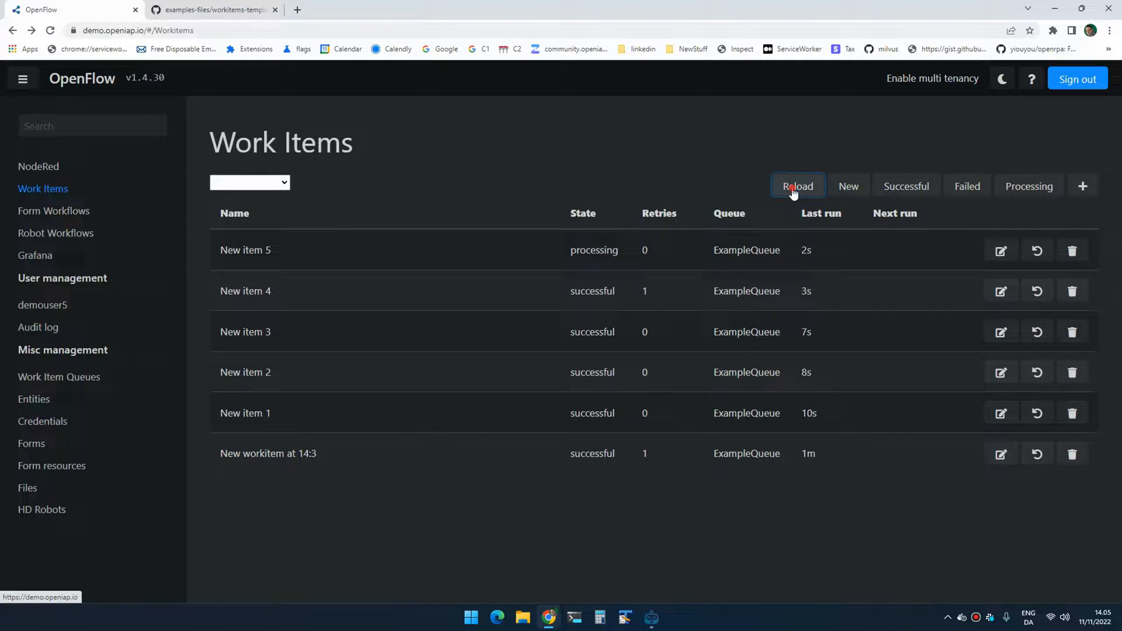
pyautogui.click(794, 192)
pyautogui.click(792, 191)
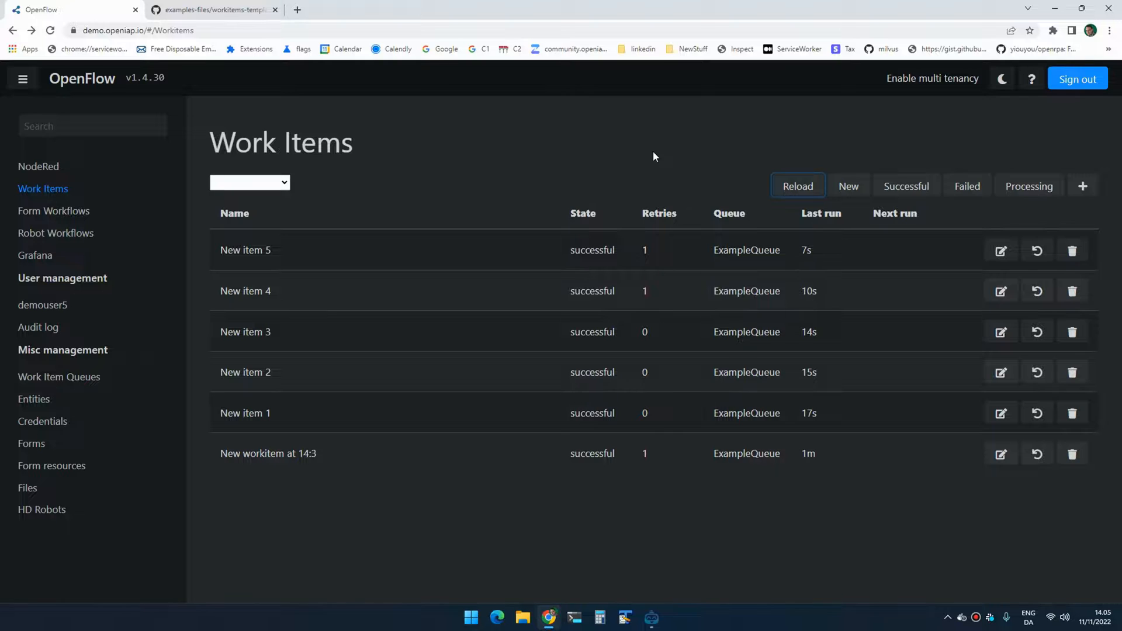
# Review Process Workitem's Throw Business Rule Exception step in OpenRPA.
pyautogui.hotkey('alt', 'Tab')
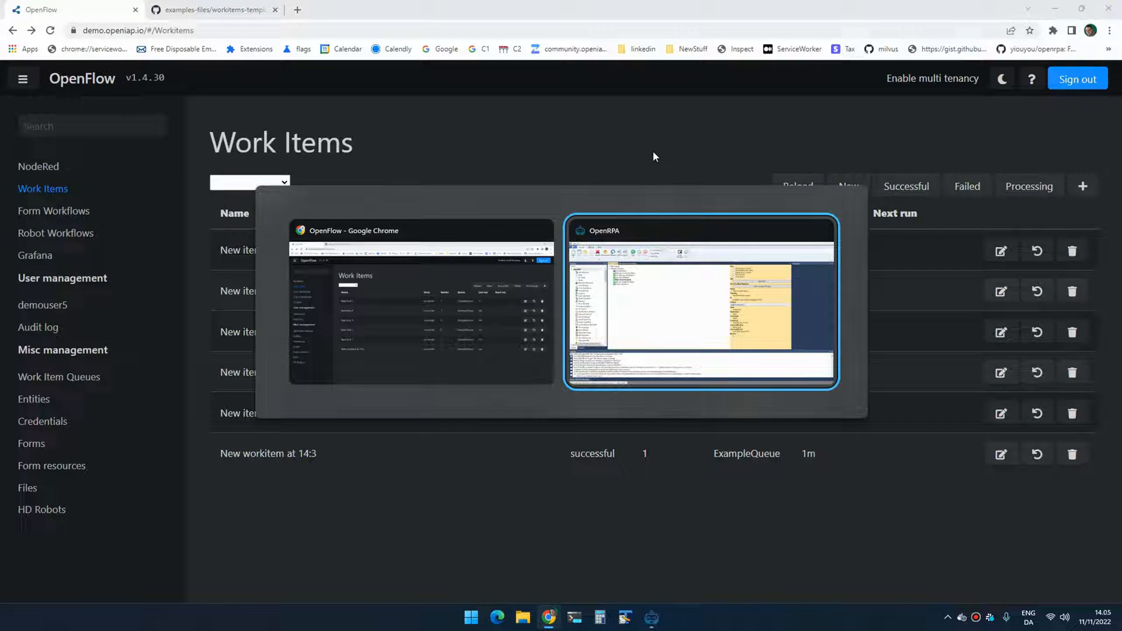
pyautogui.doubleClick(223, 178)
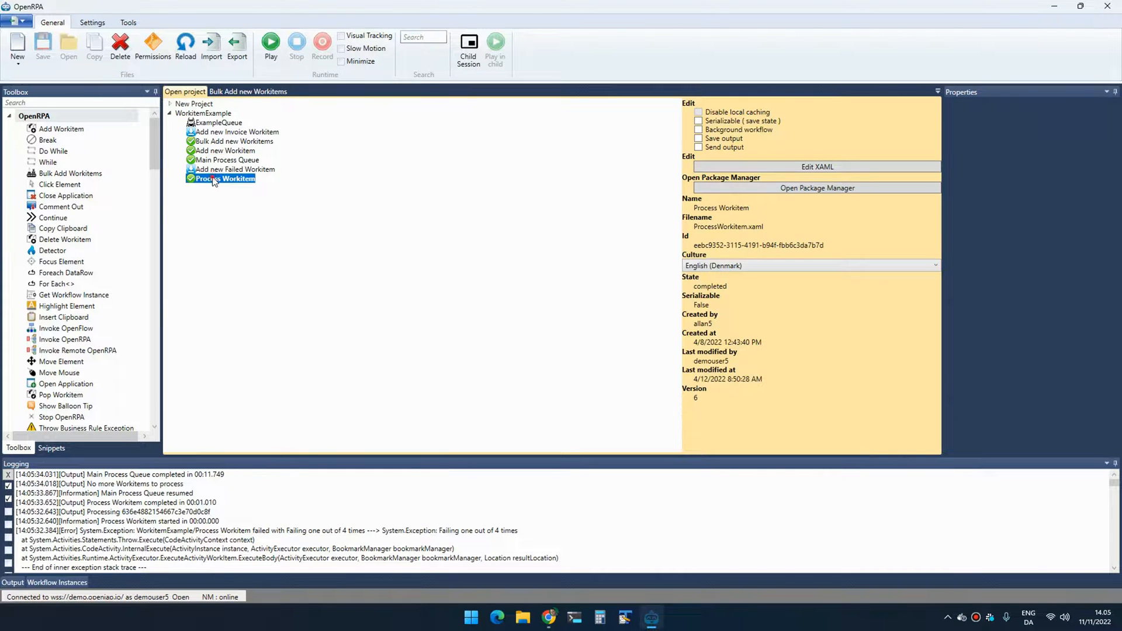
pyautogui.scroll(-5, 487, 307)
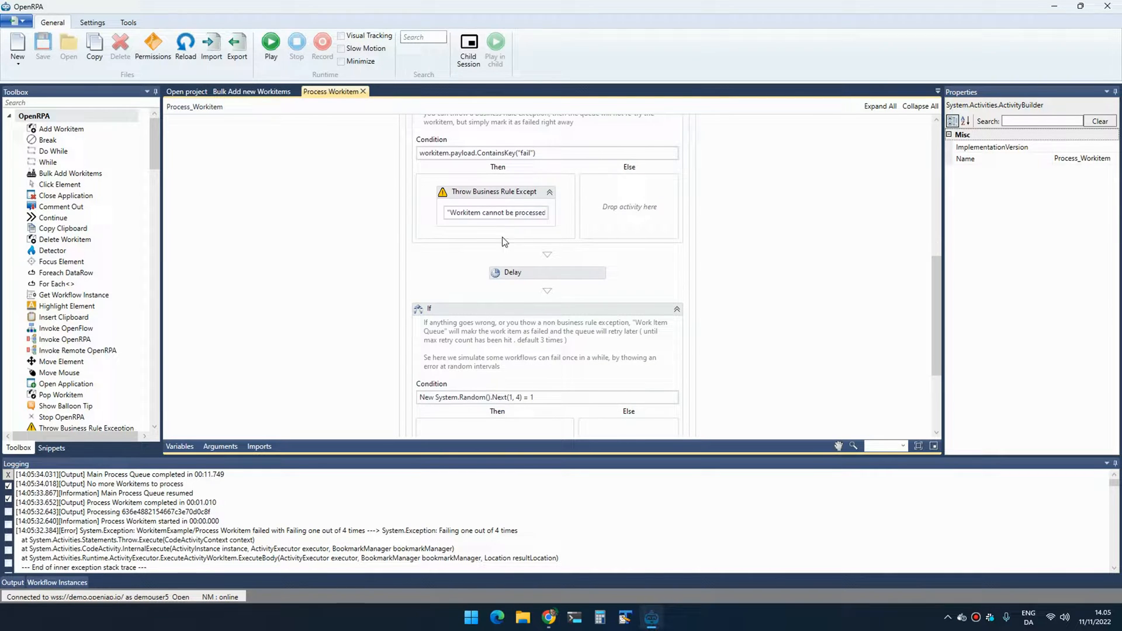
pyautogui.click(535, 192)
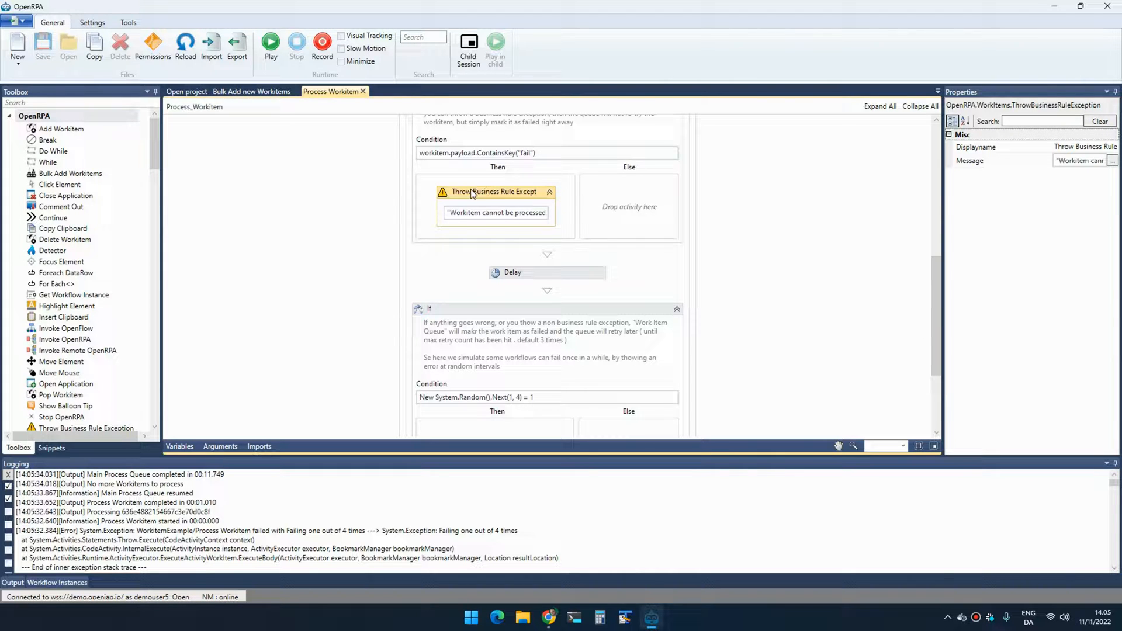
pyautogui.click(186, 92)
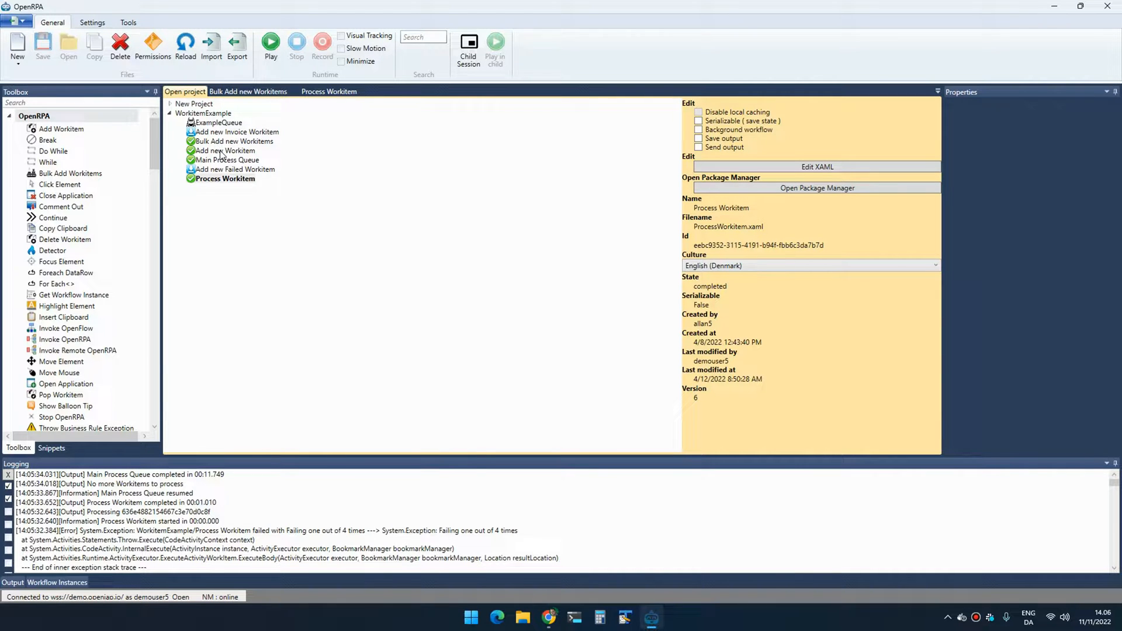
# Open the Main Process Queue workflow, then return to the project's workflow list.
pyautogui.click(225, 151)
pyautogui.click(226, 159)
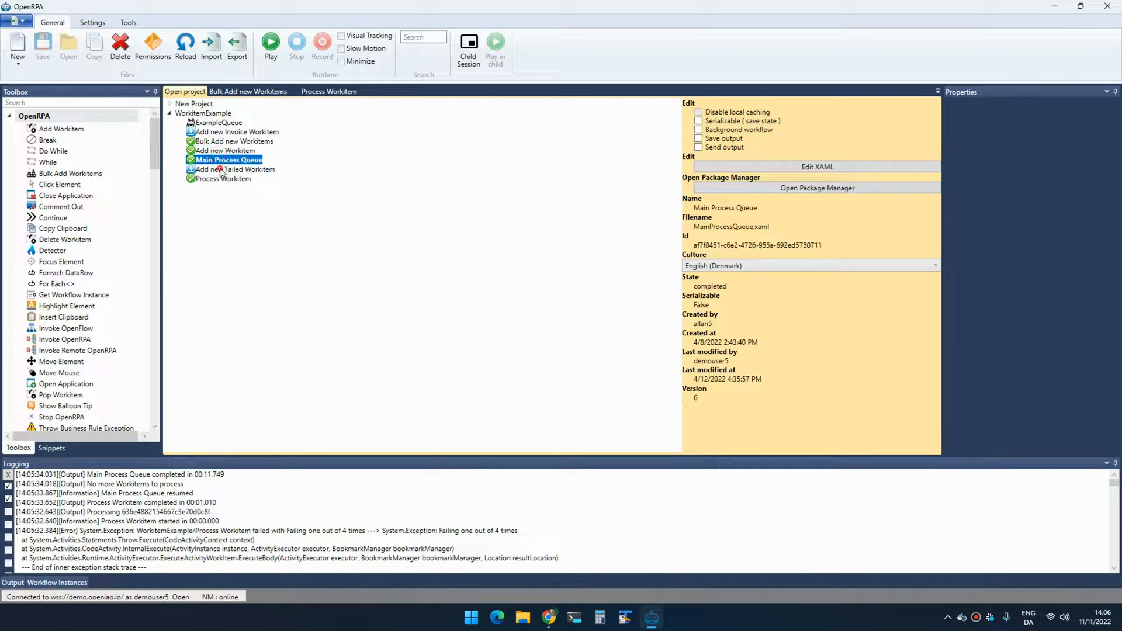
pyautogui.doubleClick(226, 160)
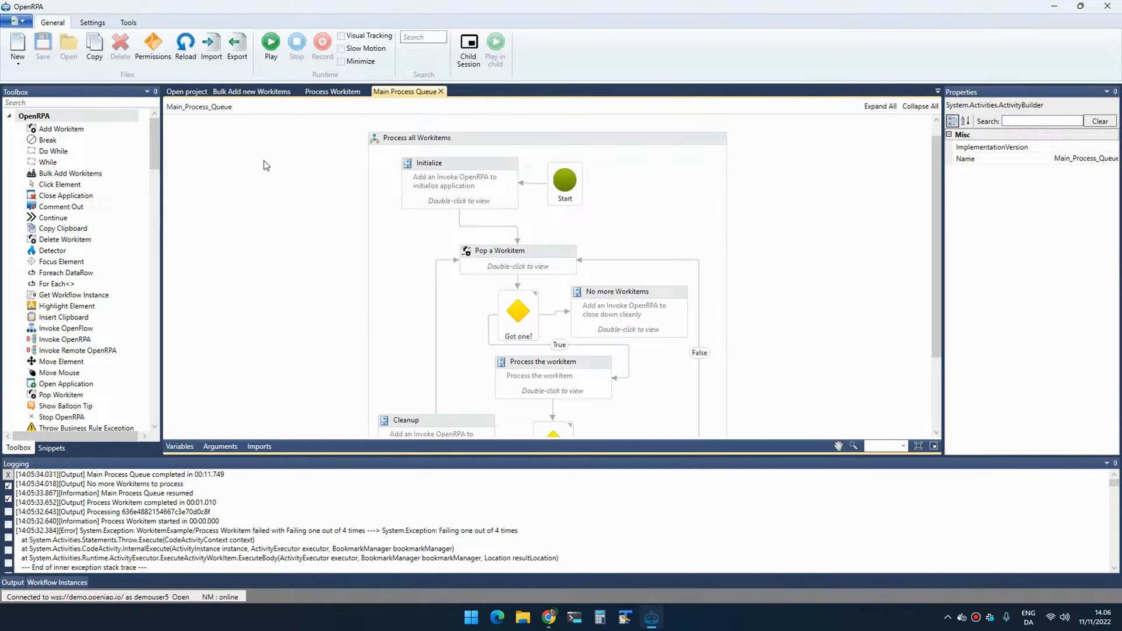
pyautogui.click(186, 92)
# Check Add new Failed Workitem's Map Variables shows fail = True, then cancel without changes.
pyautogui.doubleClick(235, 171)
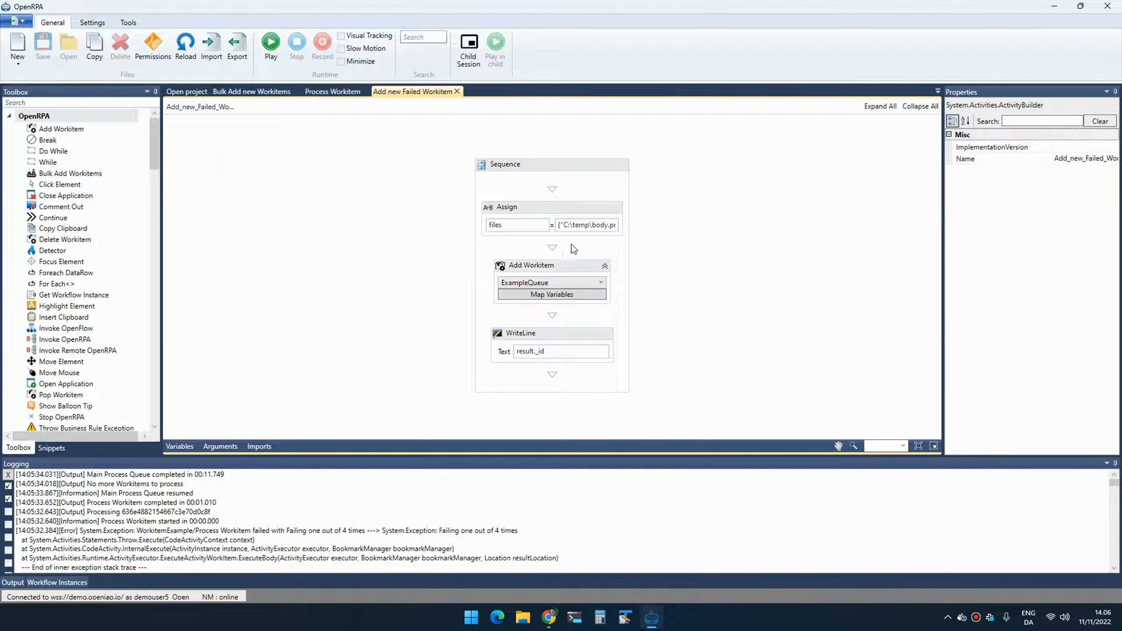
pyautogui.click(578, 220)
pyautogui.click(586, 266)
pyautogui.click(567, 299)
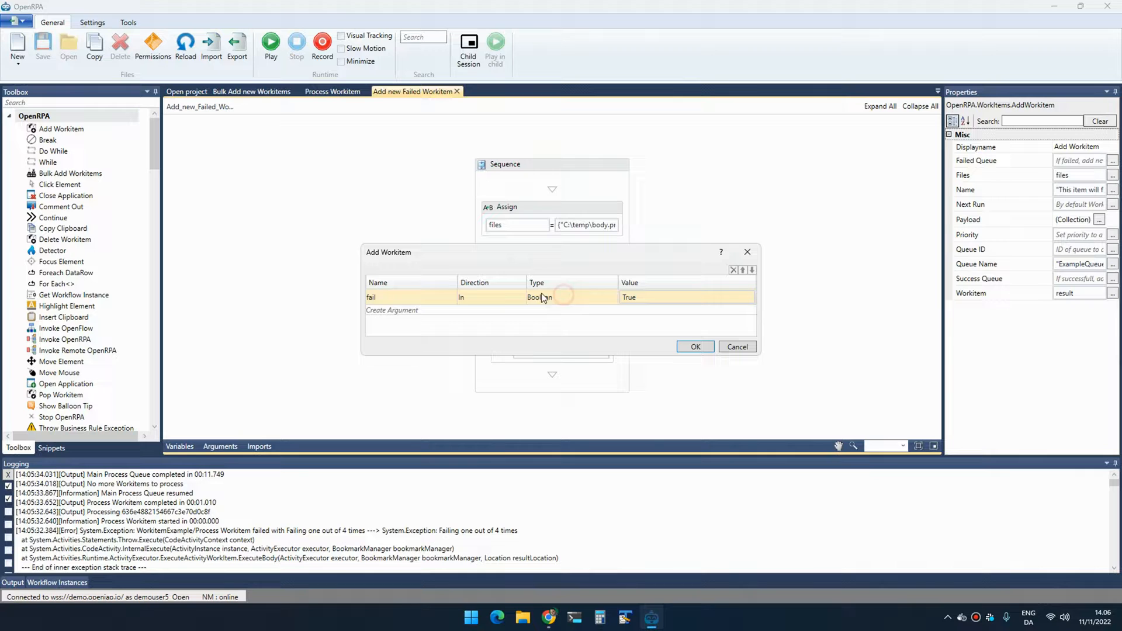
pyautogui.click(422, 297)
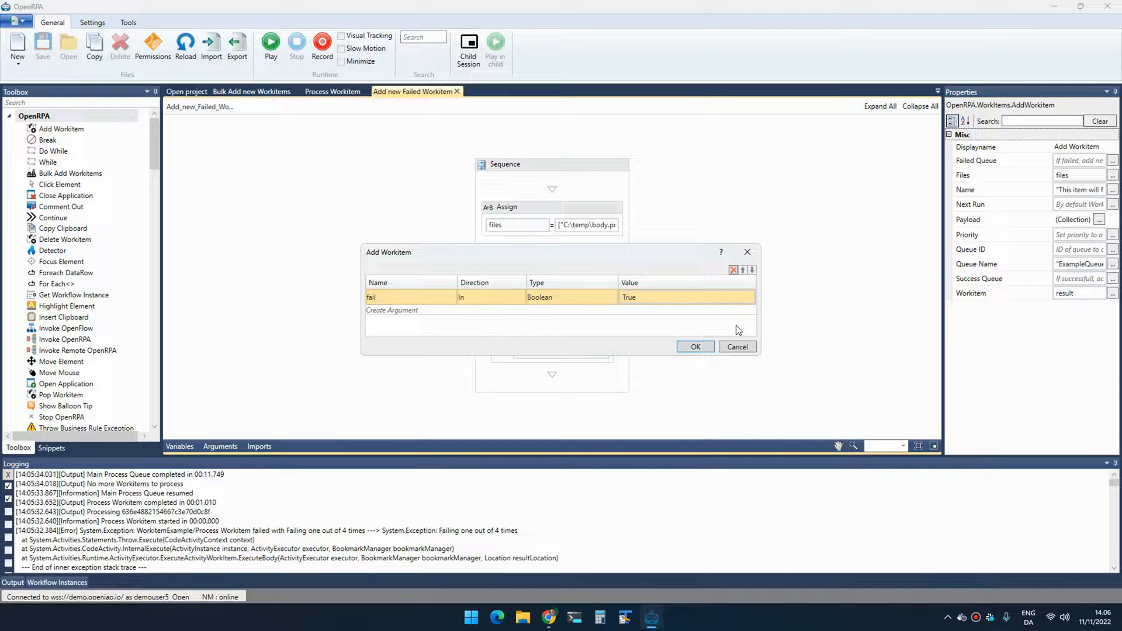
pyautogui.click(739, 345)
# Run the Add new Failed Workitem workflow.
pyautogui.click(563, 200)
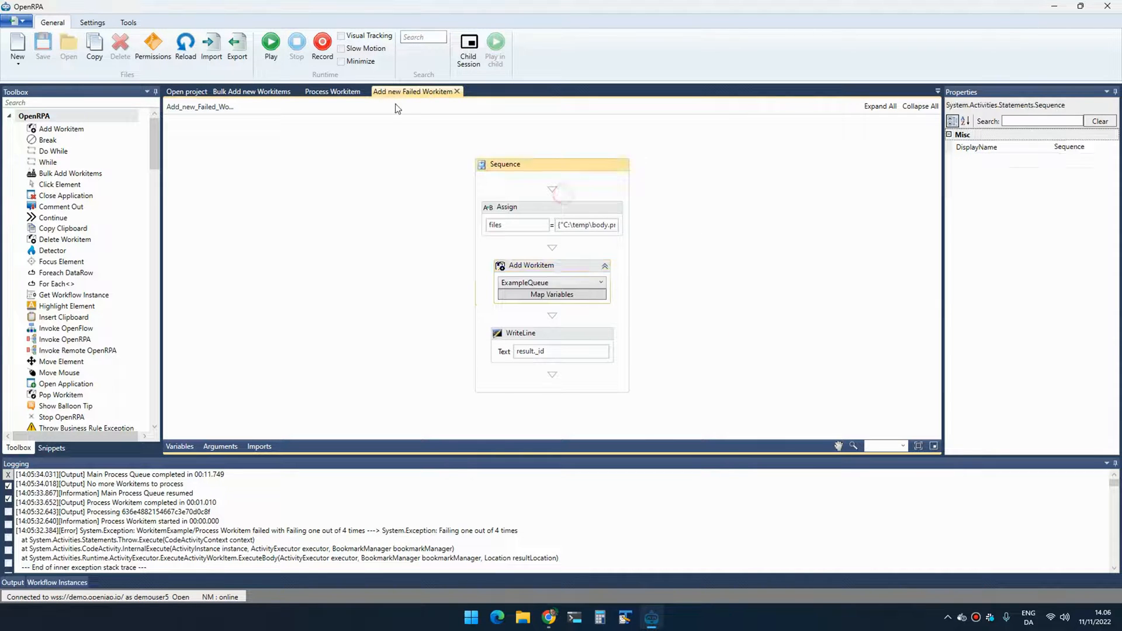
pyautogui.click(271, 42)
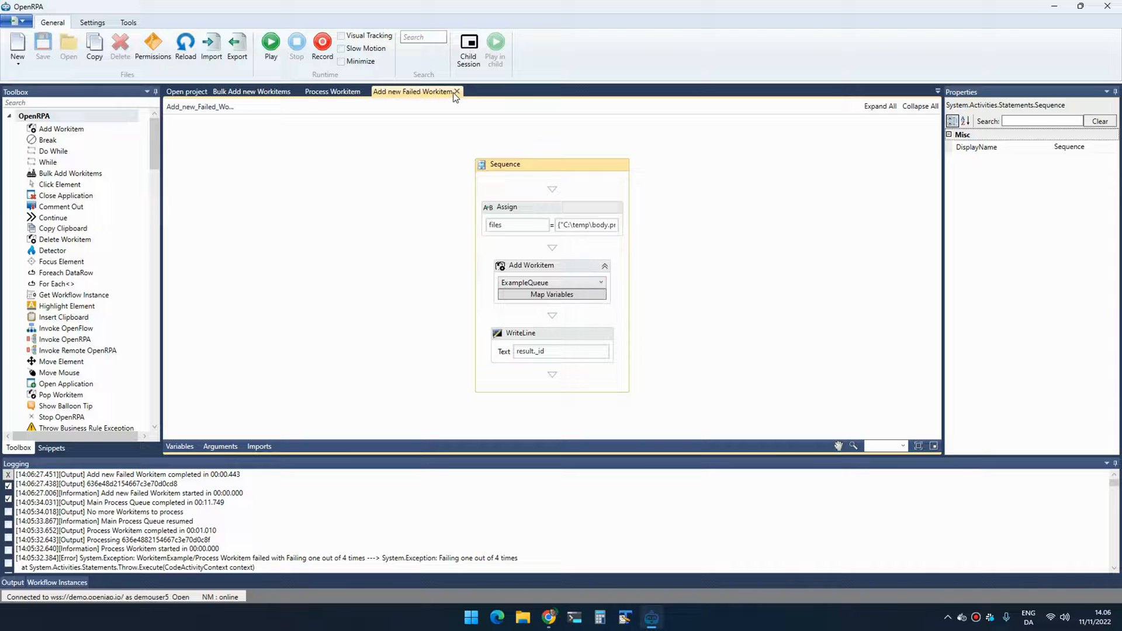
# Reload Work Items, open This item will fail and highlight its fail: true payload key.
pyautogui.hotkey('alt', 'Tab')
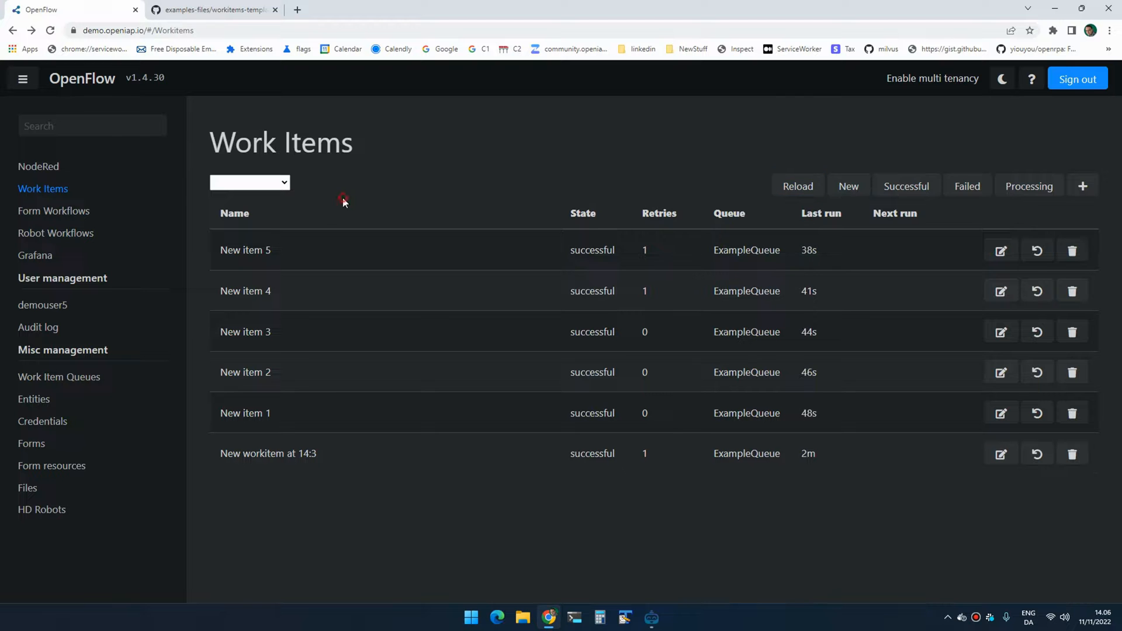
pyautogui.click(798, 186)
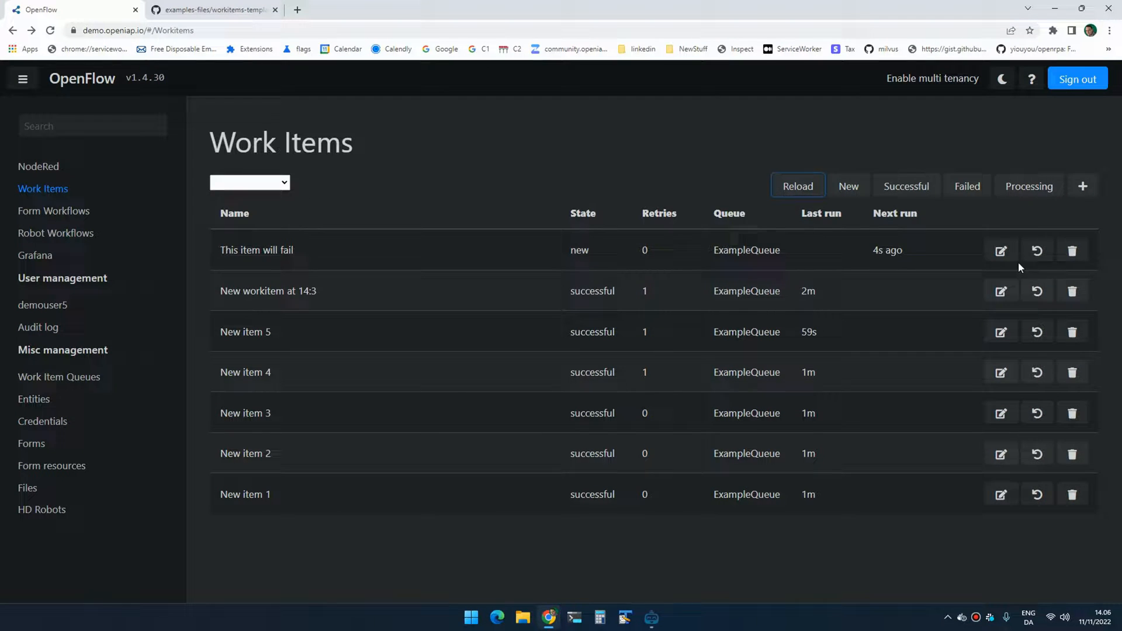
pyautogui.click(1002, 252)
pyautogui.moveTo(224, 385); pyautogui.dragTo(261, 382)
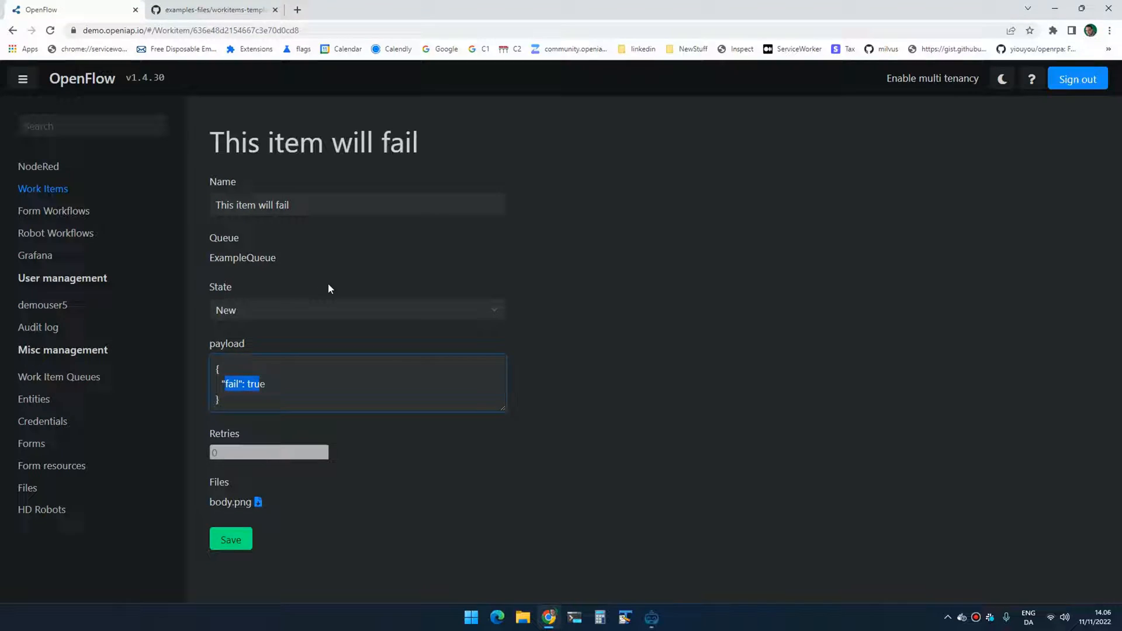
pyautogui.hotkey('alt', 'Tab')
# Review Process Workitem's ContainsKey("fail") exception step, then run Main Process Queue.
pyautogui.click(332, 91)
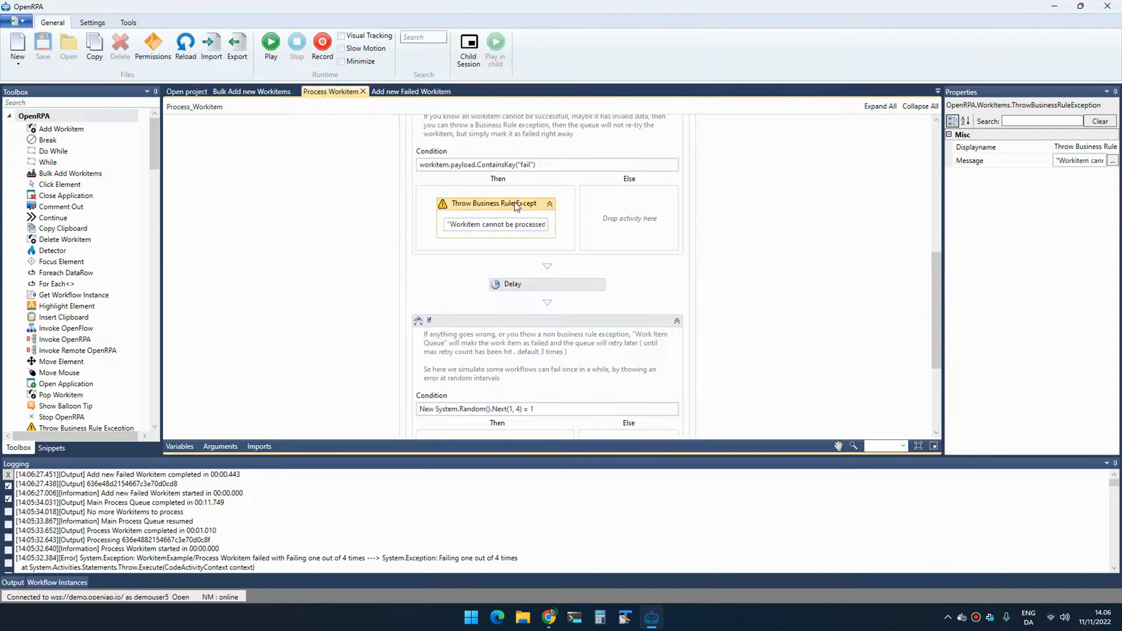
pyautogui.scroll(1, 516, 207)
pyautogui.moveTo(425, 222); pyautogui.dragTo(514, 221)
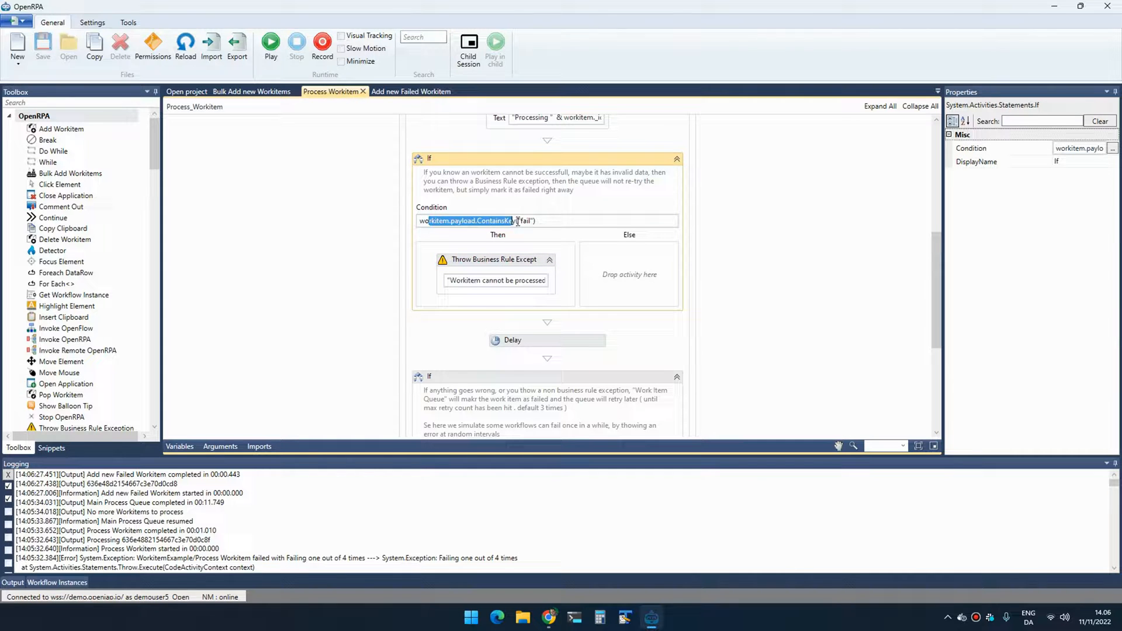
pyautogui.click(534, 262)
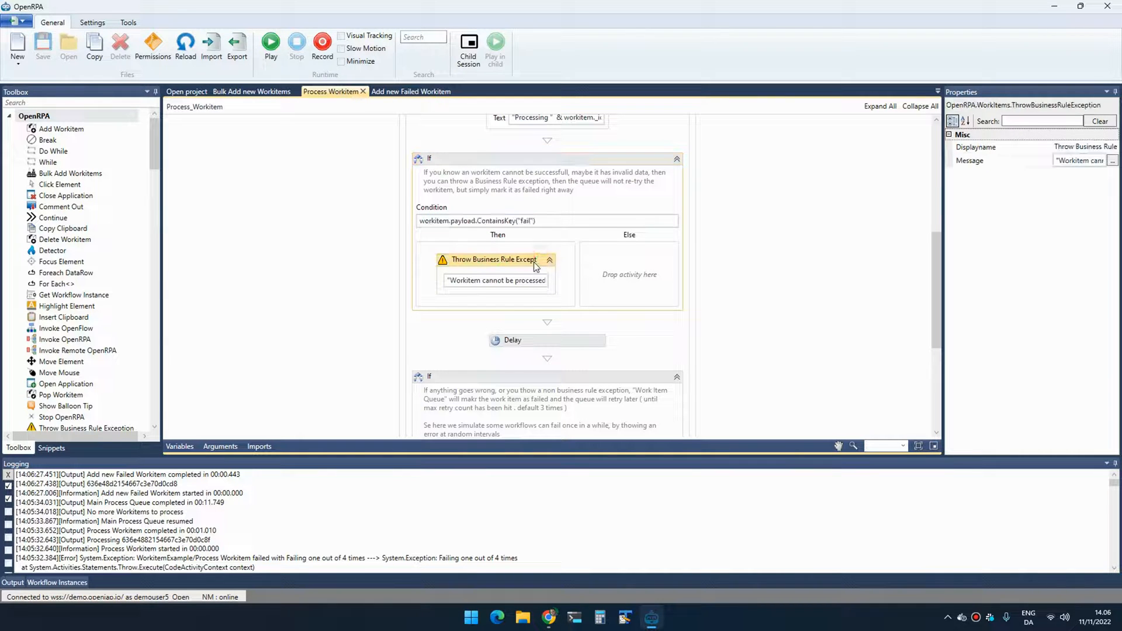
pyautogui.click(273, 49)
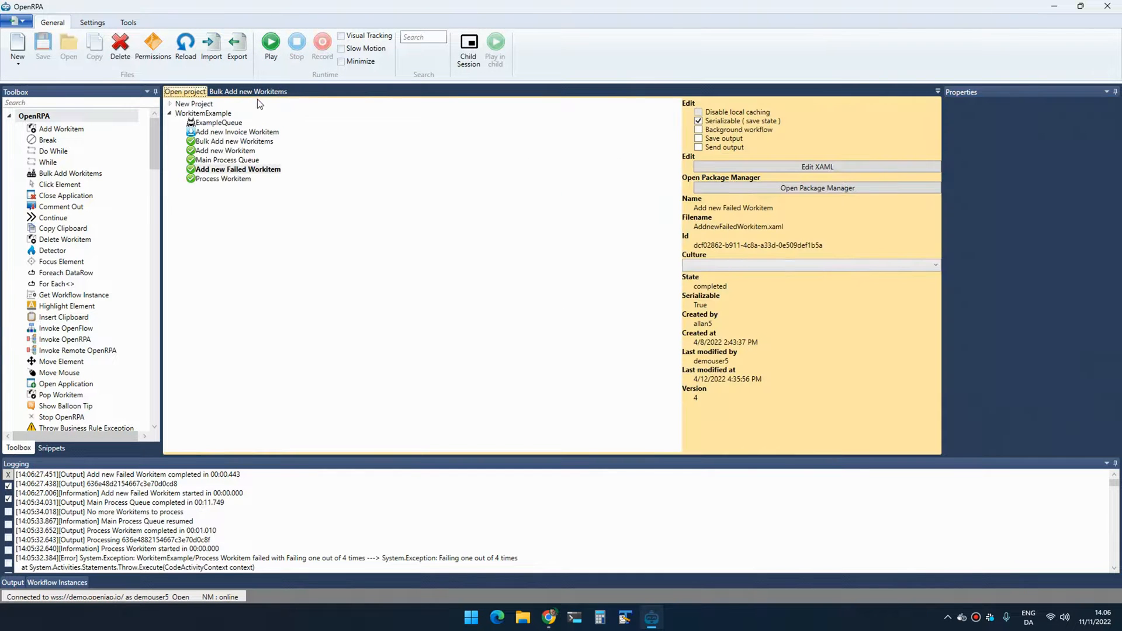
pyautogui.click(226, 160)
pyautogui.click(271, 44)
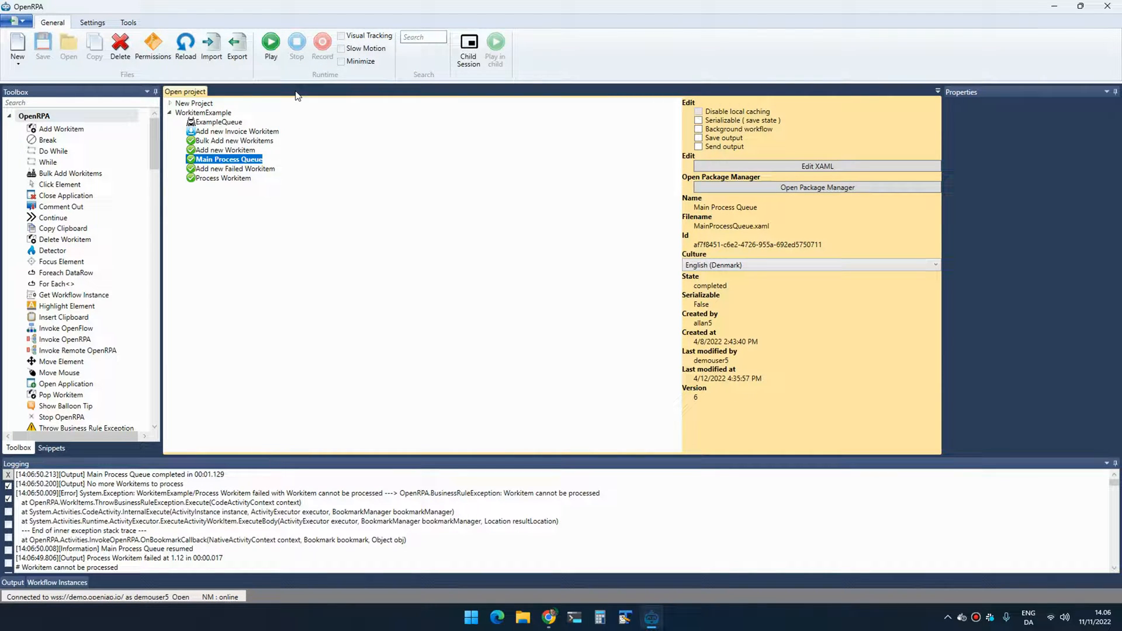
# Go back to OpenFlow's Work Items list and reload it.
pyautogui.hotkey('alt', 'Tab')
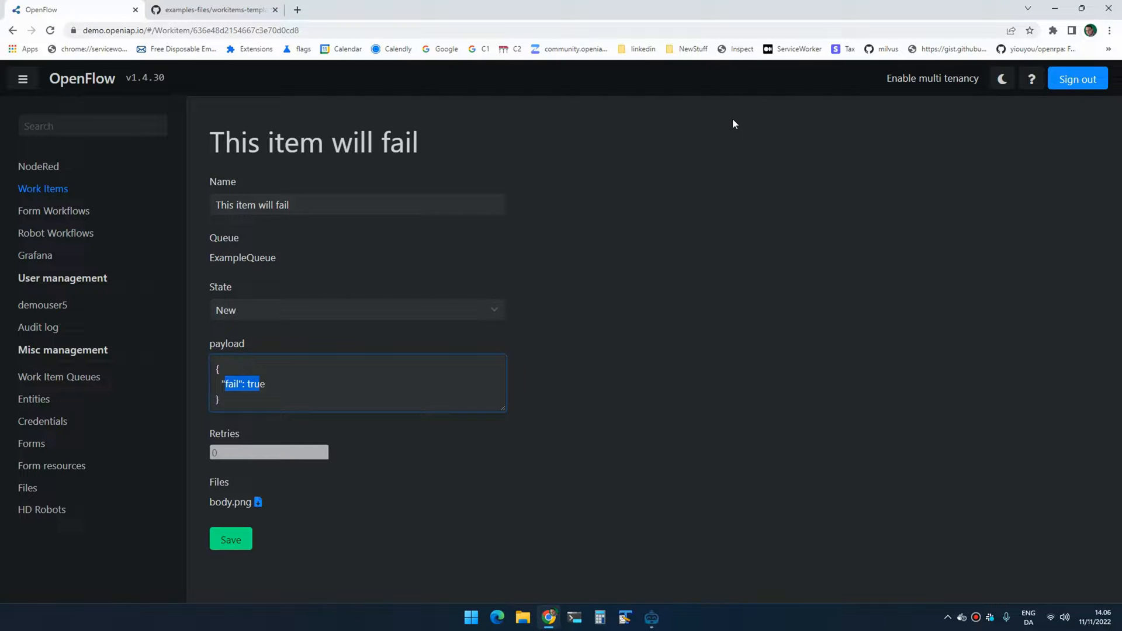
pyautogui.rightClick(466, 144)
pyautogui.click(493, 155)
pyautogui.click(798, 186)
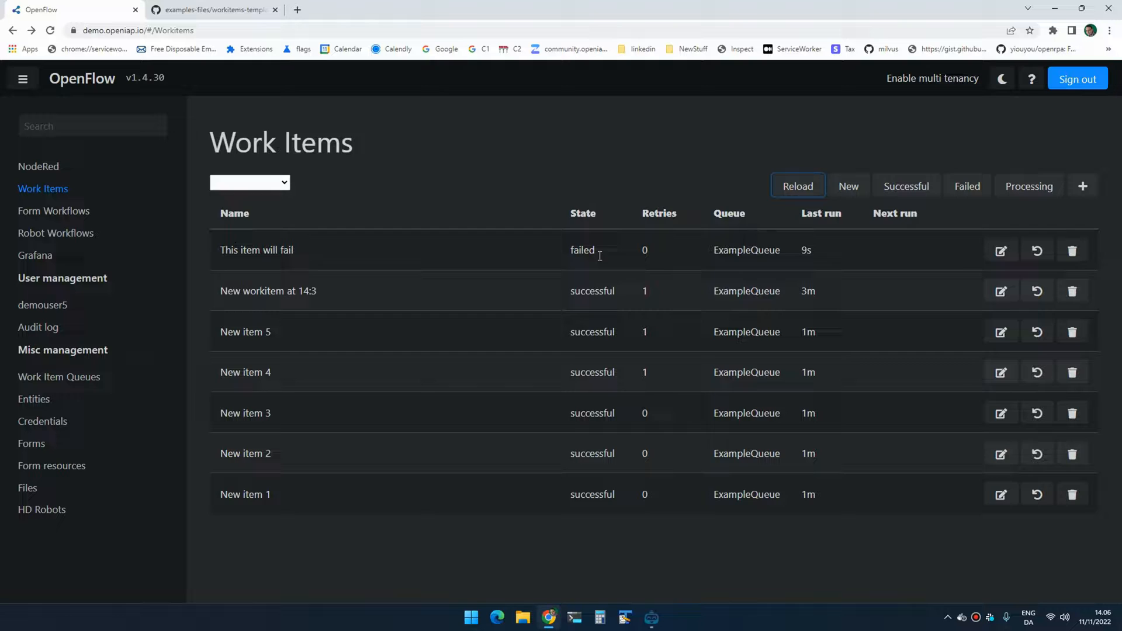
# Open This item will fail, highlight its 'Workitem cannot be processed' error message, then go back.
pyautogui.click(1000, 251)
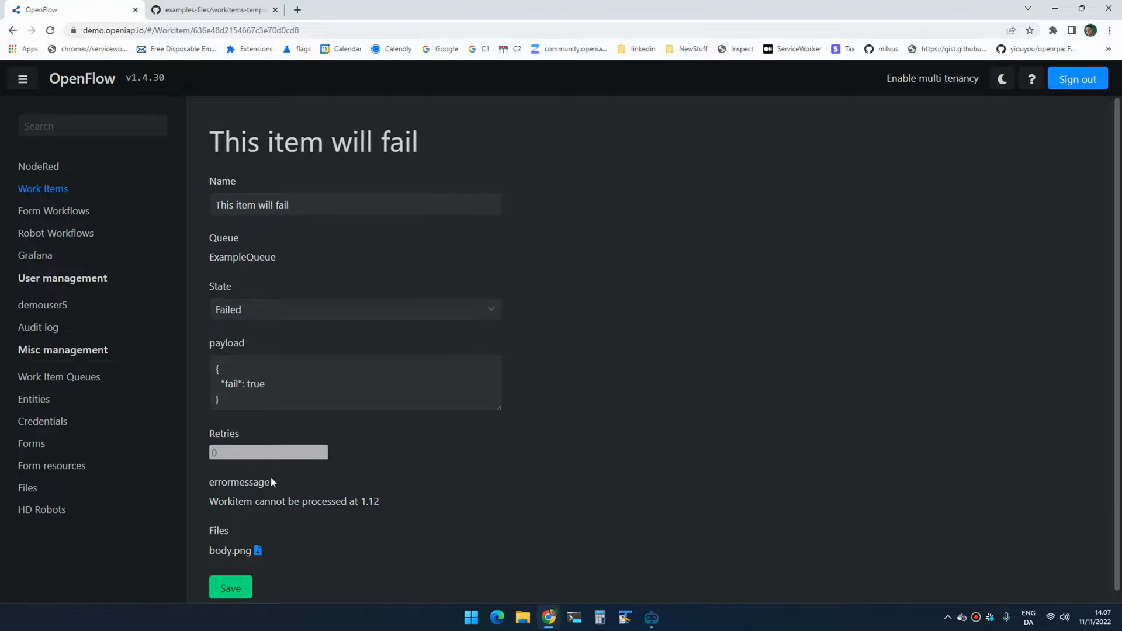
pyautogui.moveTo(230, 482); pyautogui.dragTo(359, 501)
pyautogui.click(526, 489)
pyautogui.rightClick(611, 256)
pyautogui.click(631, 268)
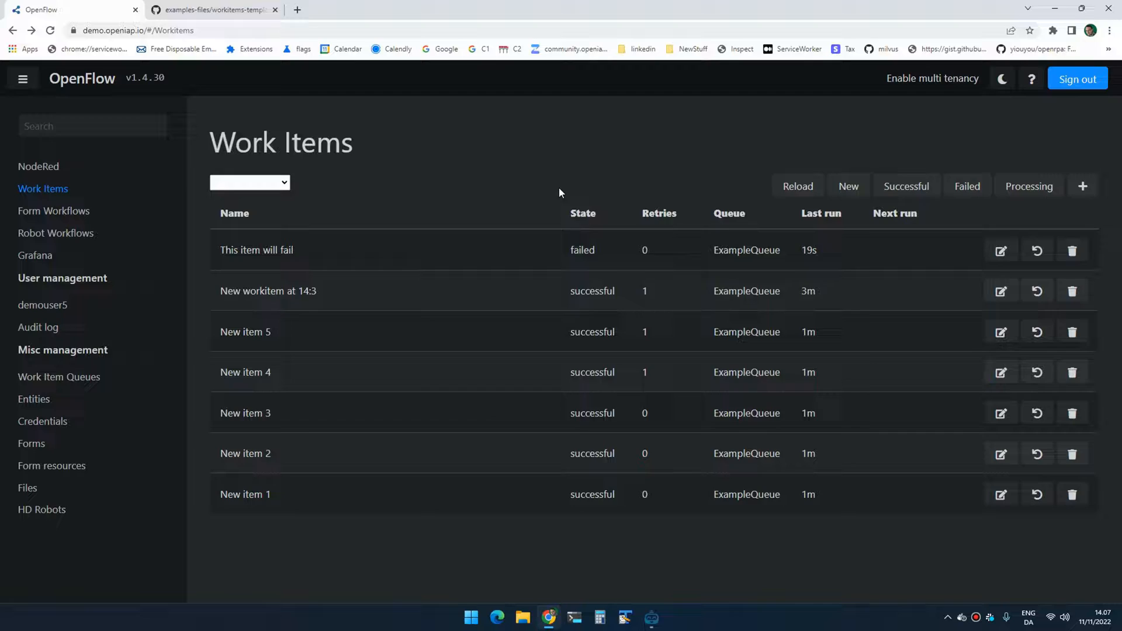
# Run Main Process Queue four times, each reporting no more workitems, then switch to OpenFlow.
pyautogui.hotkey('alt', 'Tab')
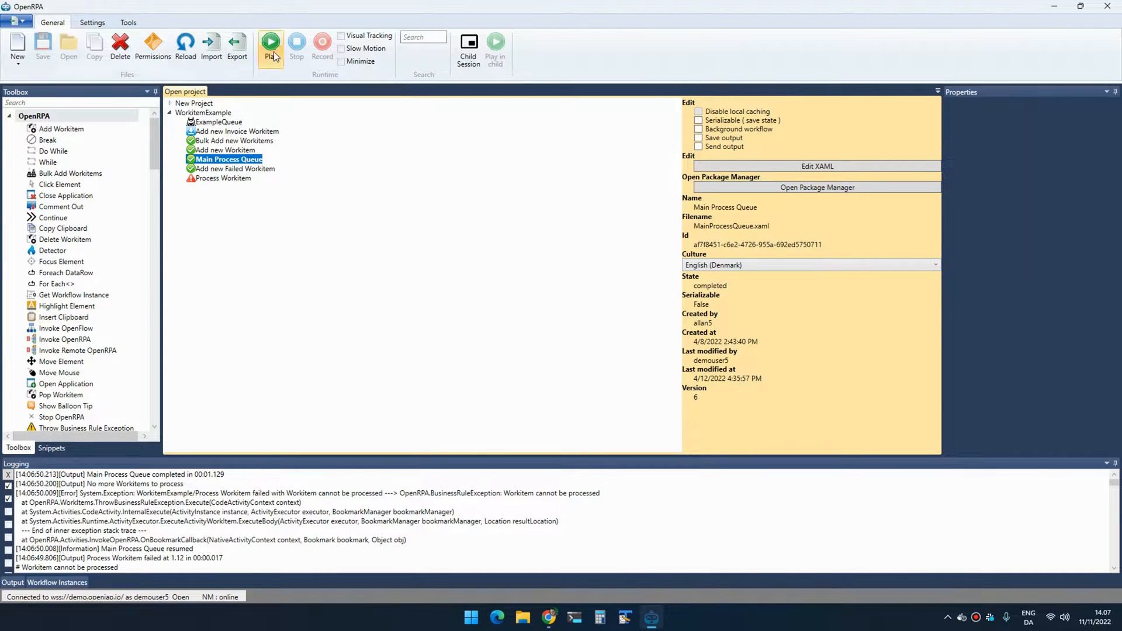
pyautogui.click(272, 46)
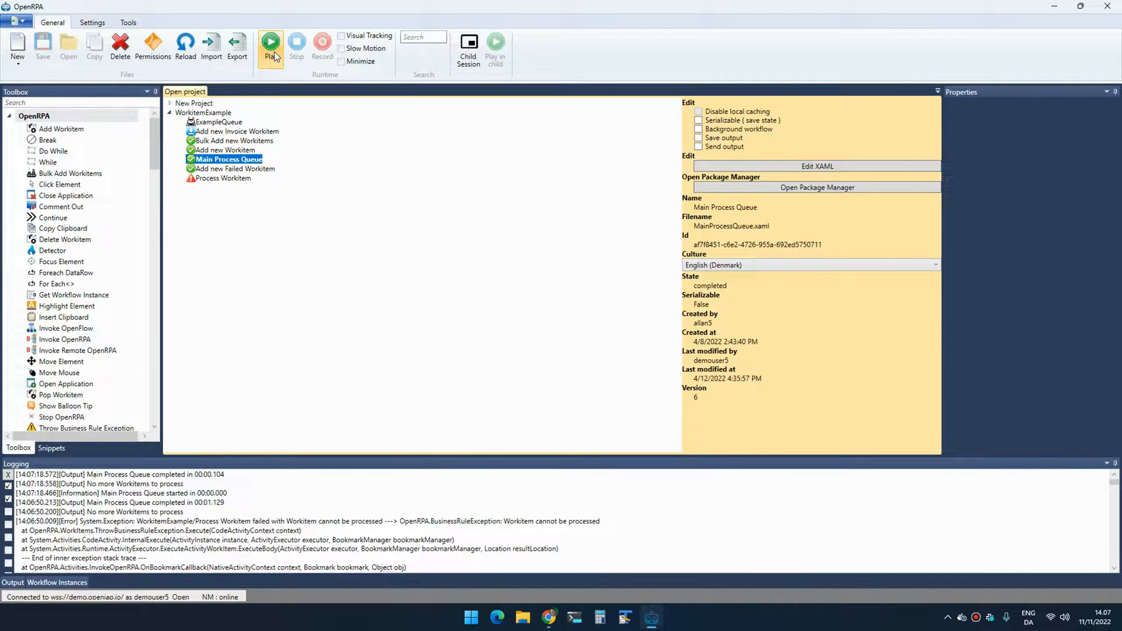
pyautogui.click(273, 46)
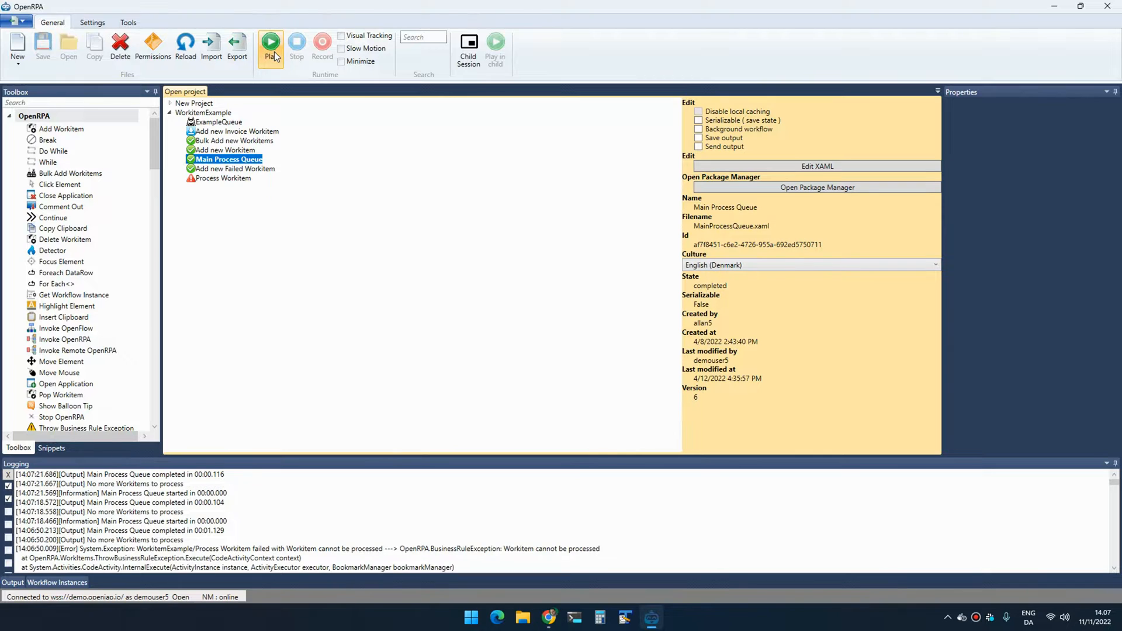
pyautogui.click(272, 48)
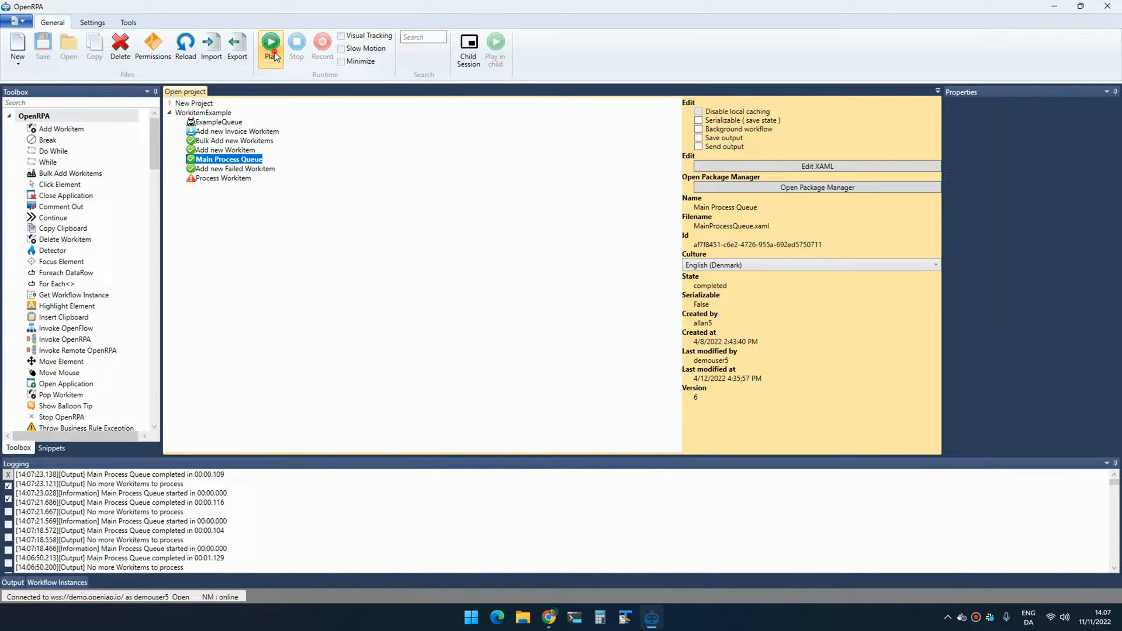
pyautogui.click(273, 48)
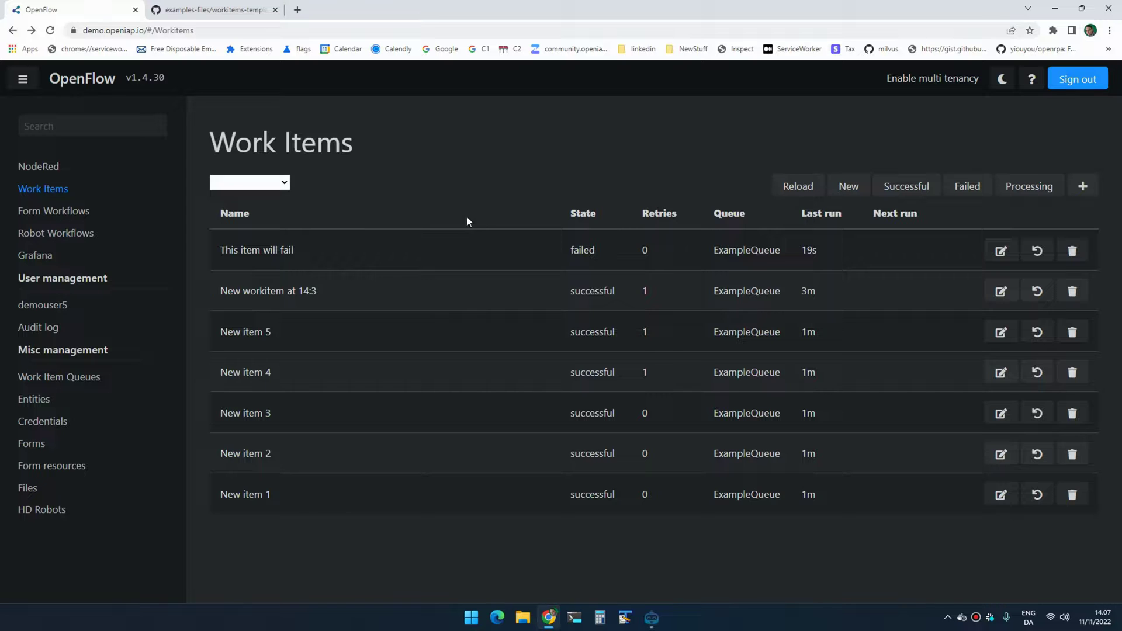
pyautogui.hotkey('alt', 'Tab')
# Assign ExampleQueue the Main Process Queue workflow and the robot user, and save it.
pyautogui.click(59, 378)
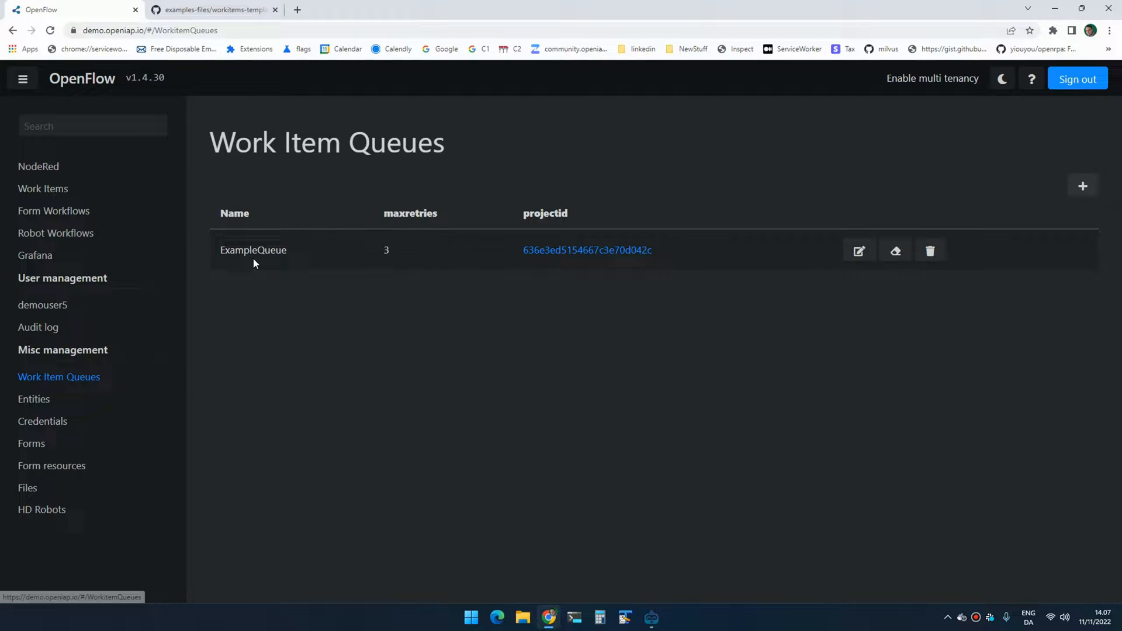
pyautogui.click(253, 249)
pyautogui.scroll(-5, 574, 288)
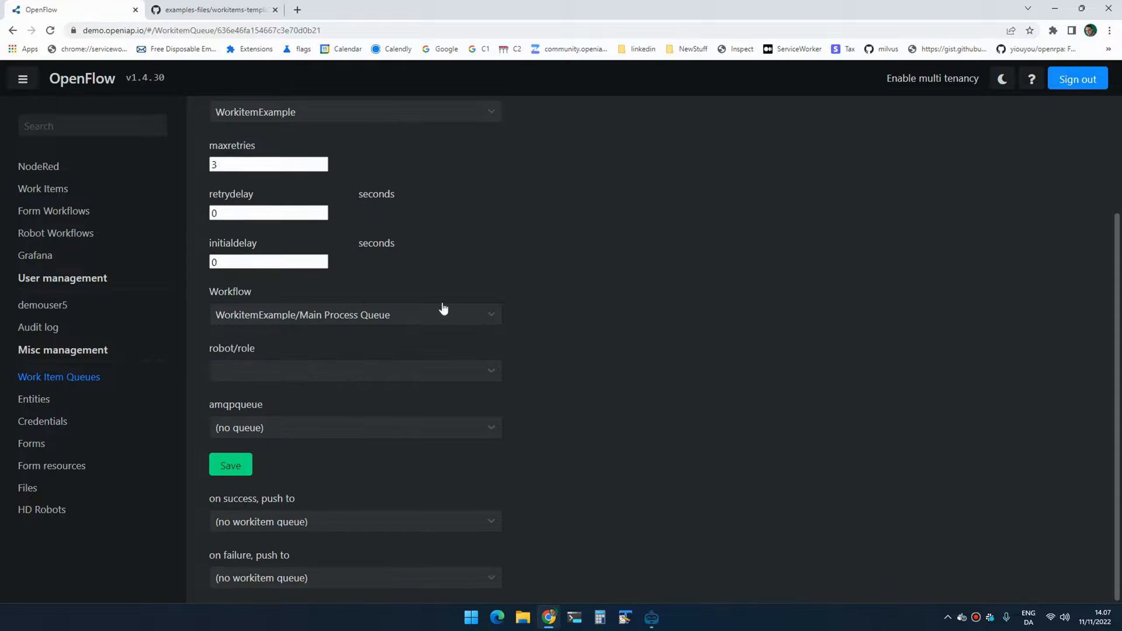
pyautogui.click(324, 315)
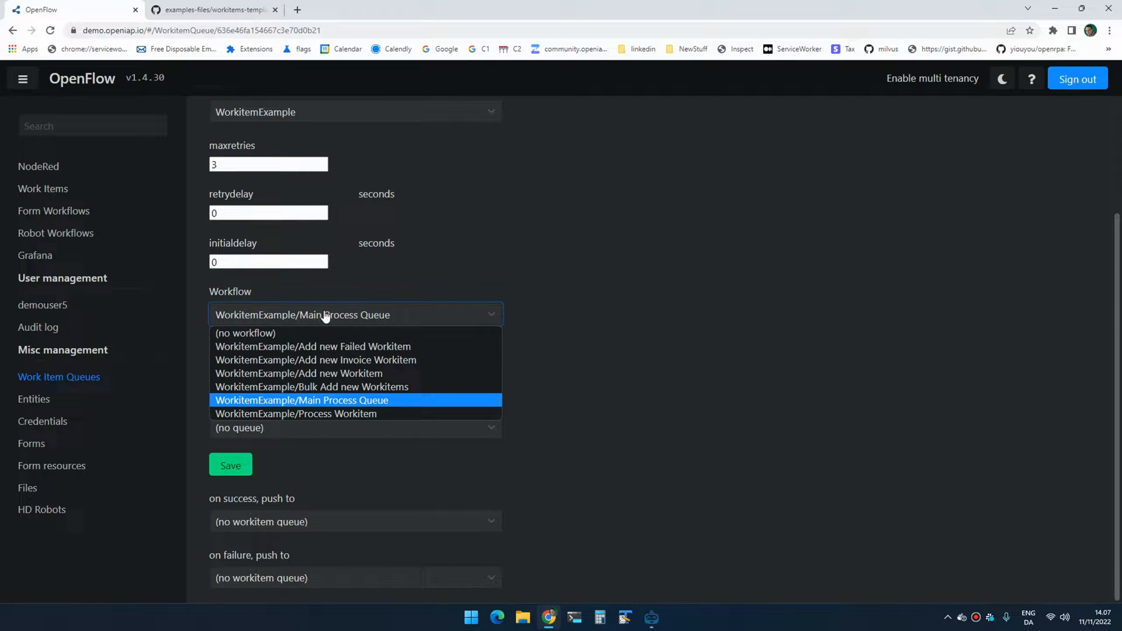
pyautogui.click(295, 401)
pyautogui.click(307, 378)
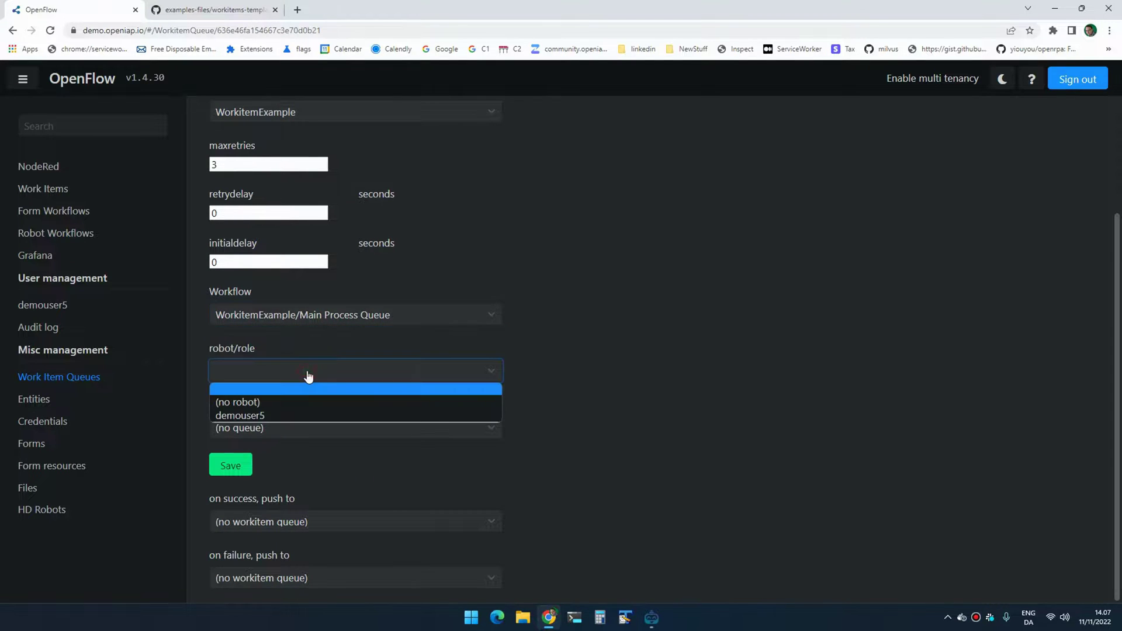
pyautogui.click(273, 408)
pyautogui.click(644, 370)
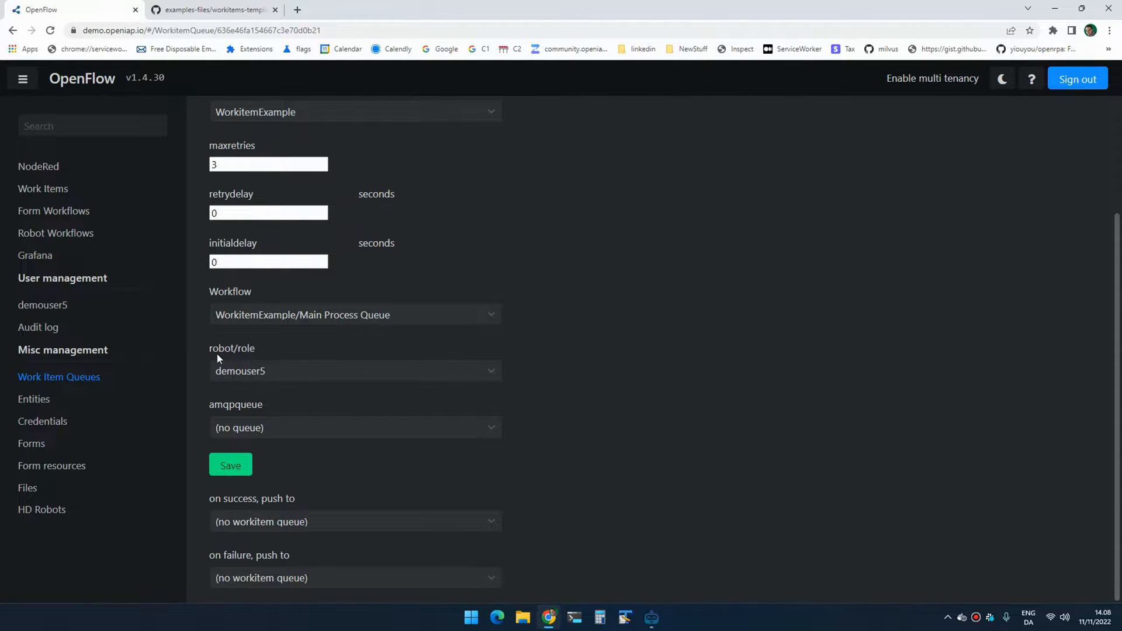
pyautogui.click(229, 464)
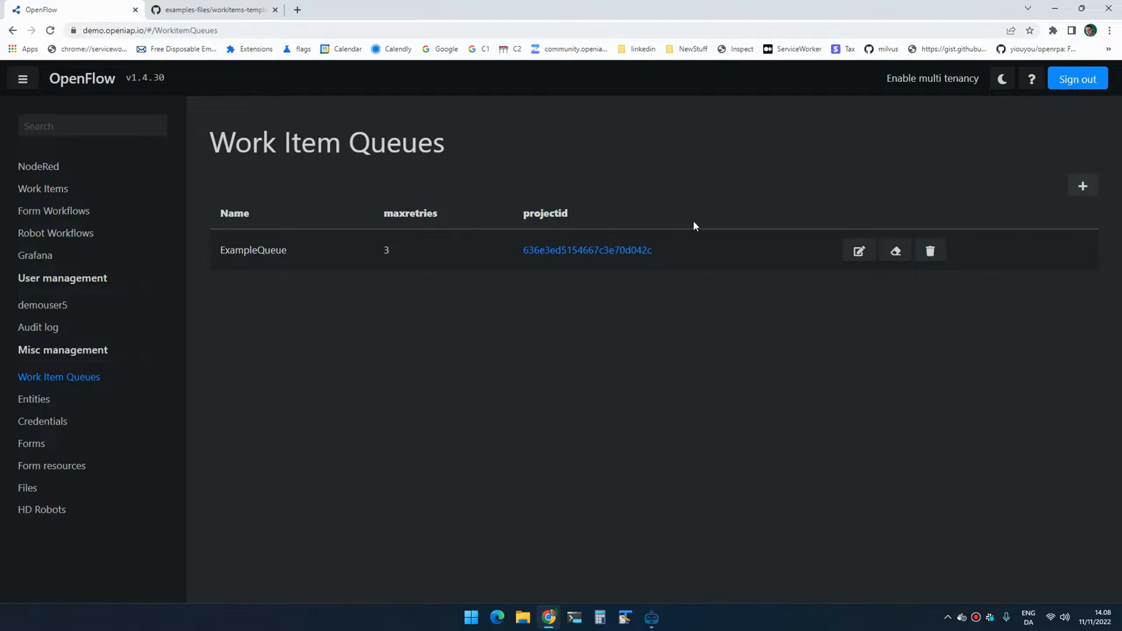
# Purge all work items from ExampleQueue and go to the Work Items list.
pyautogui.click(896, 254)
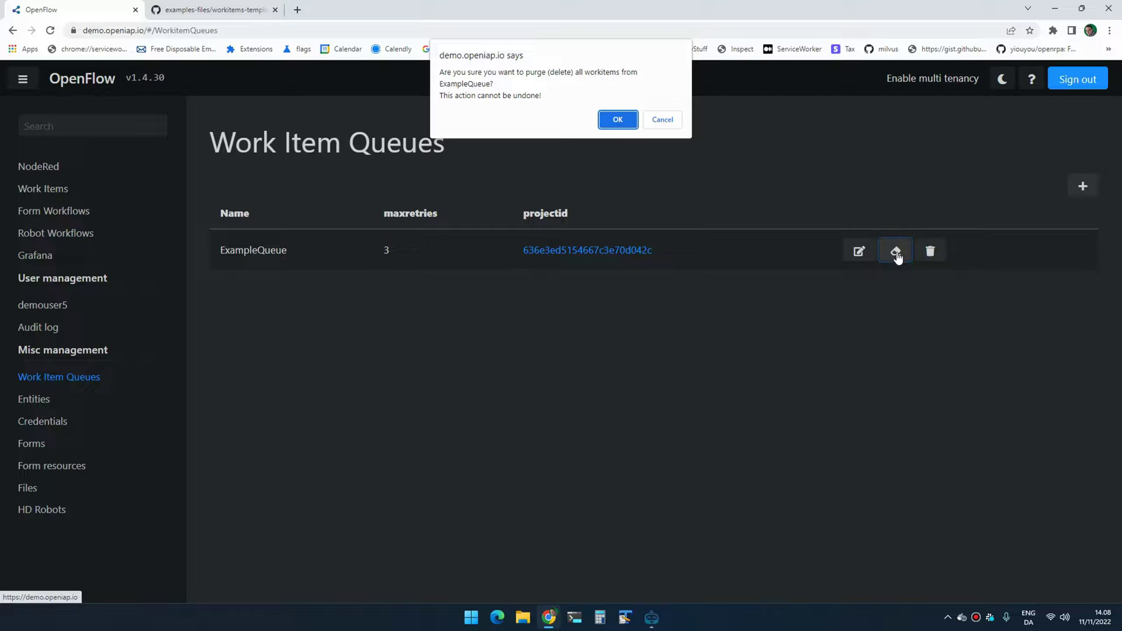
pyautogui.click(617, 119)
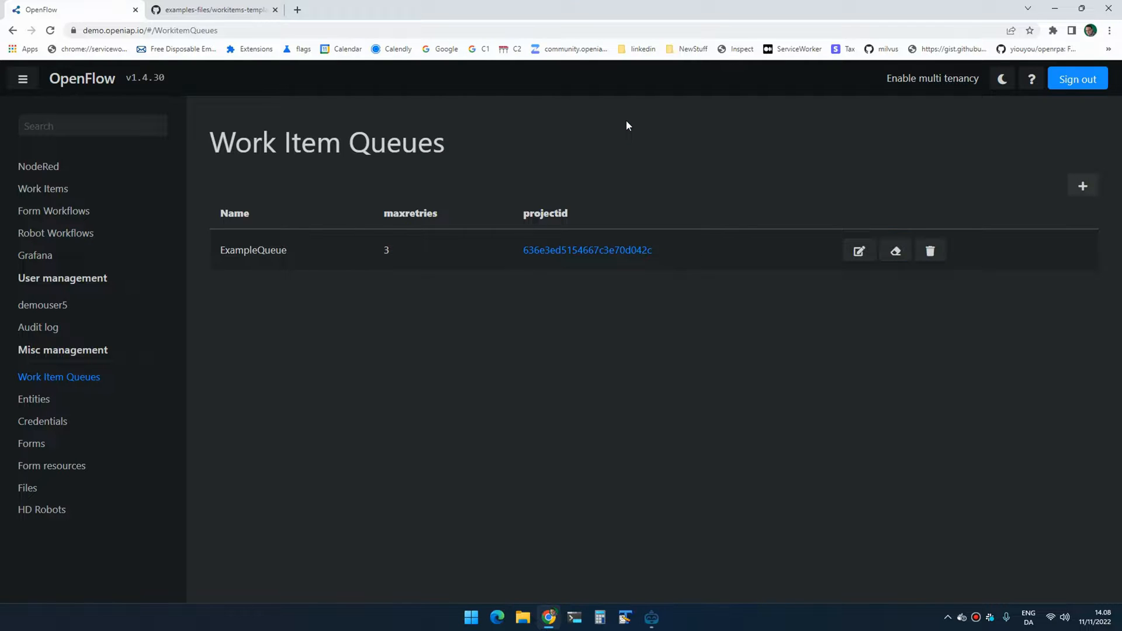
pyautogui.click(42, 188)
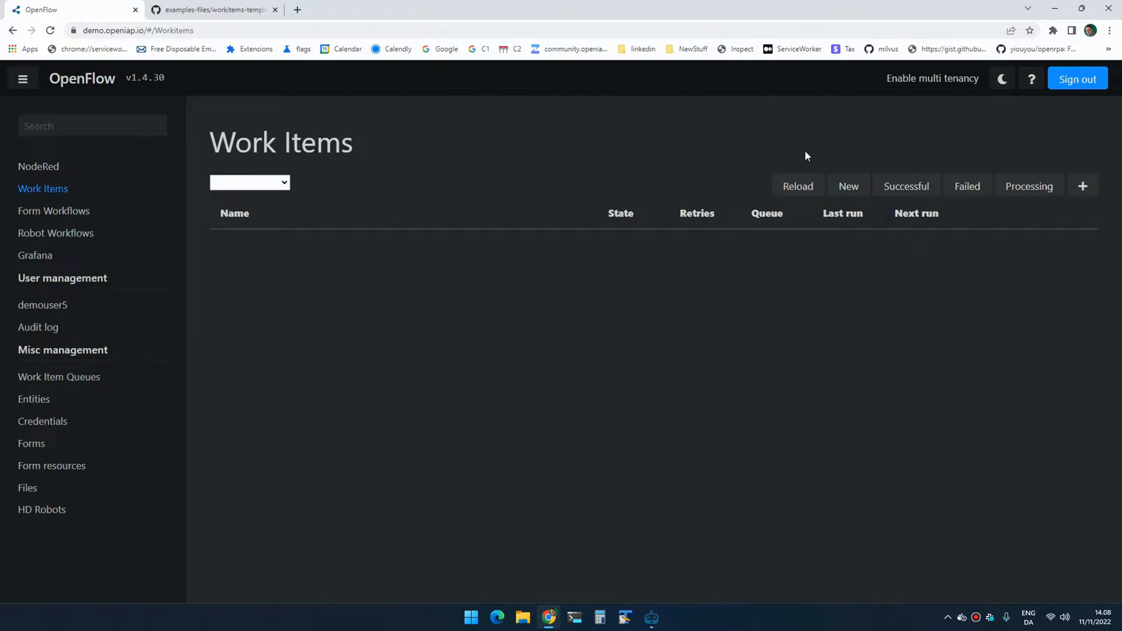
# Clear the OpenRPA log and run the Add new Workitem workflow.
pyautogui.click(651, 617)
pyautogui.click(7, 475)
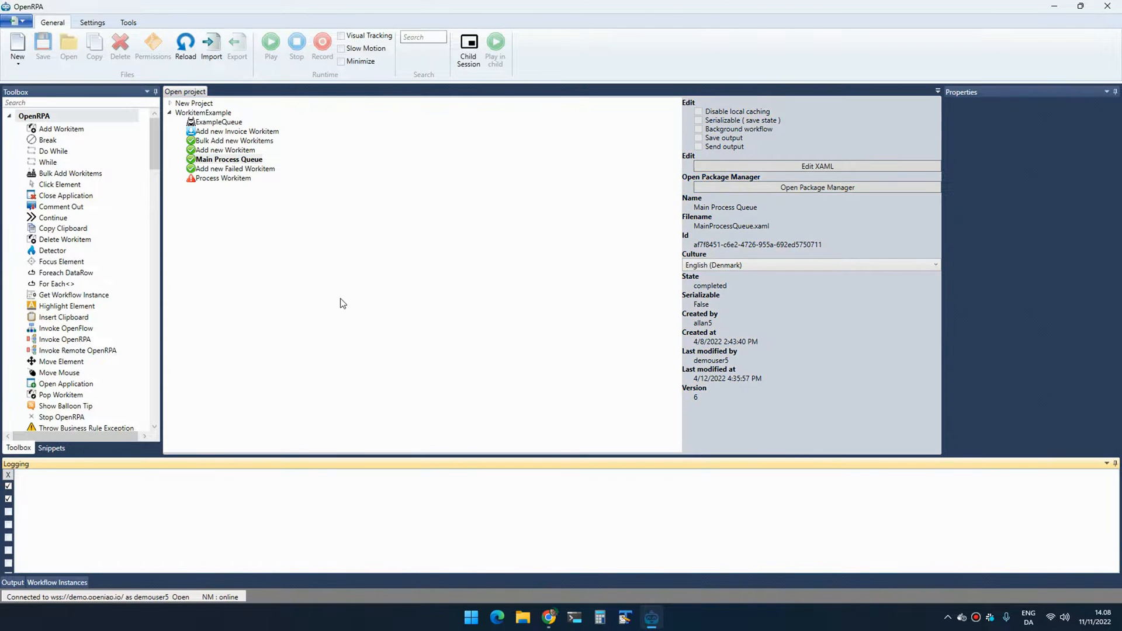
pyautogui.click(231, 169)
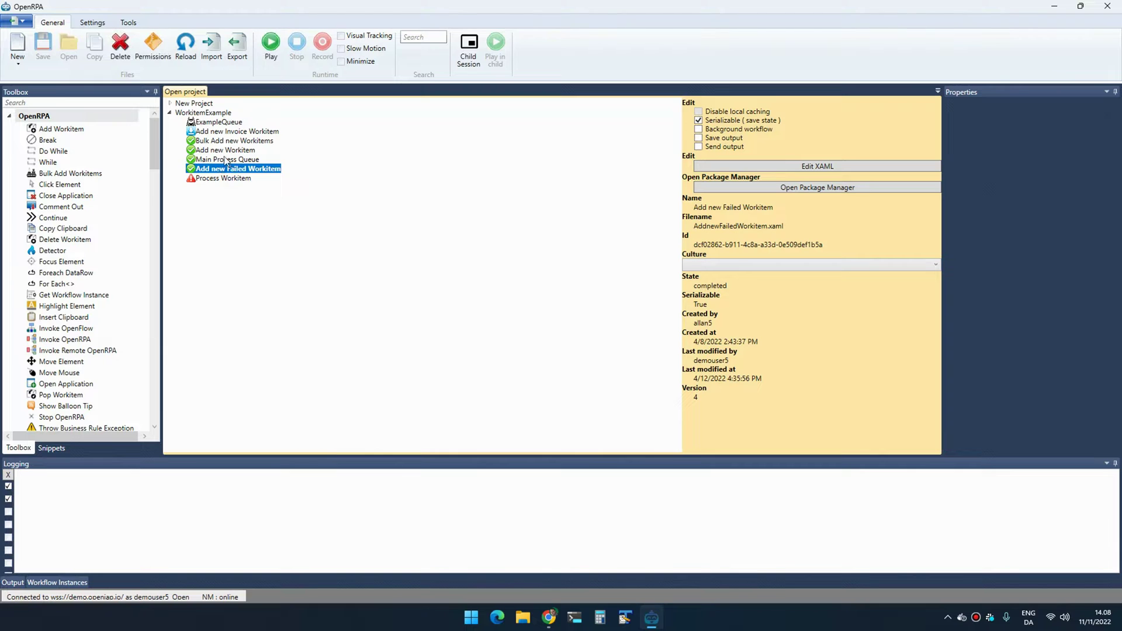
pyautogui.click(218, 140)
pyautogui.click(224, 149)
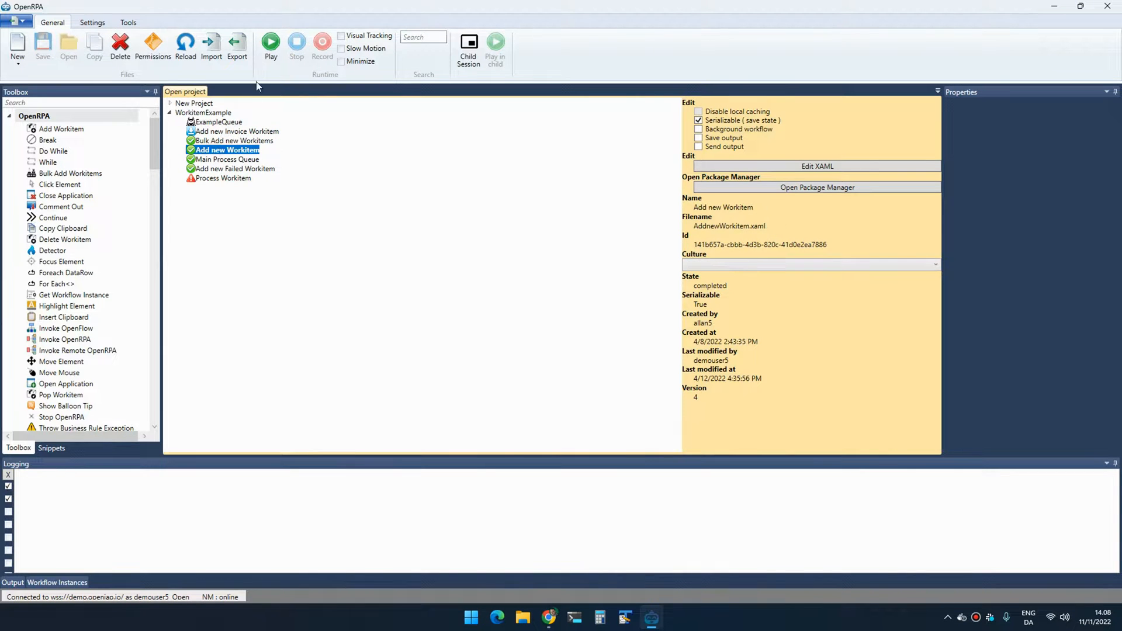
pyautogui.click(270, 41)
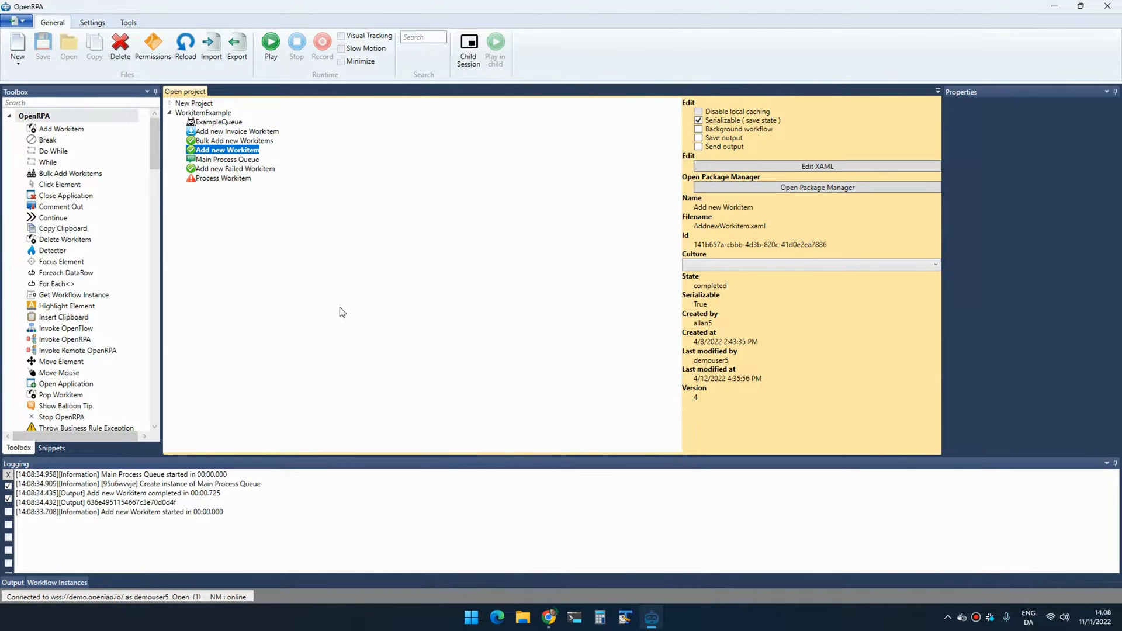
# Reload the OpenFlow work items until the new item shows successful, then check the robot log.
pyautogui.hotkey('alt', 'Tab')
pyautogui.click(798, 186)
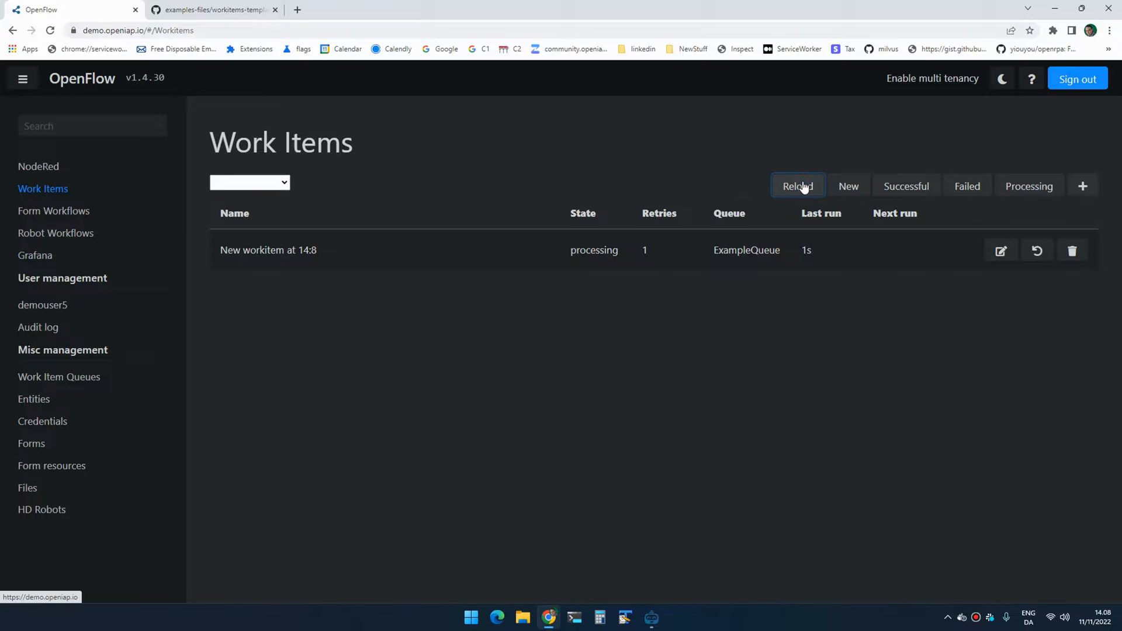
pyautogui.click(795, 187)
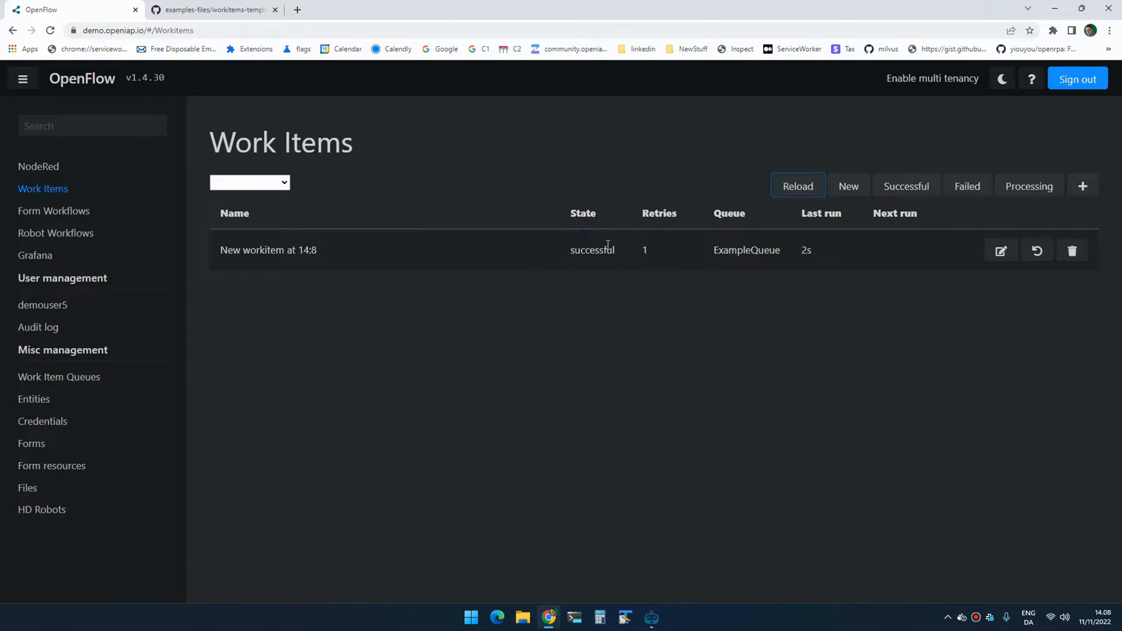
pyautogui.hotkey('alt', 'Tab')
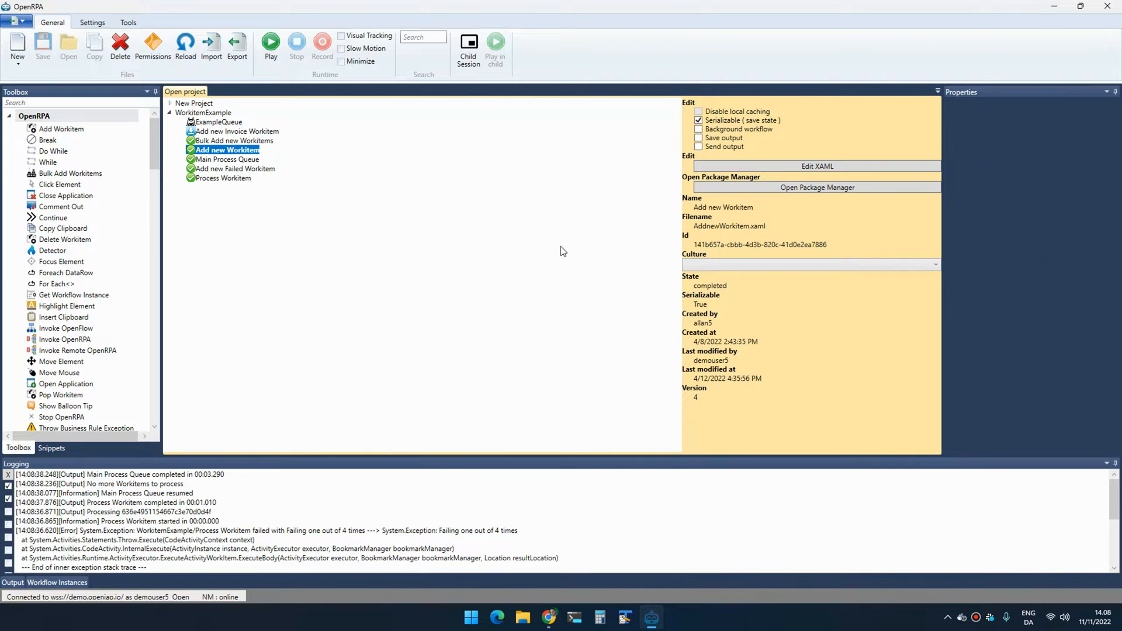
# Delete the finished work item and save a new test item into ExampleQueue.
pyautogui.hotkey('alt', 'Tab')
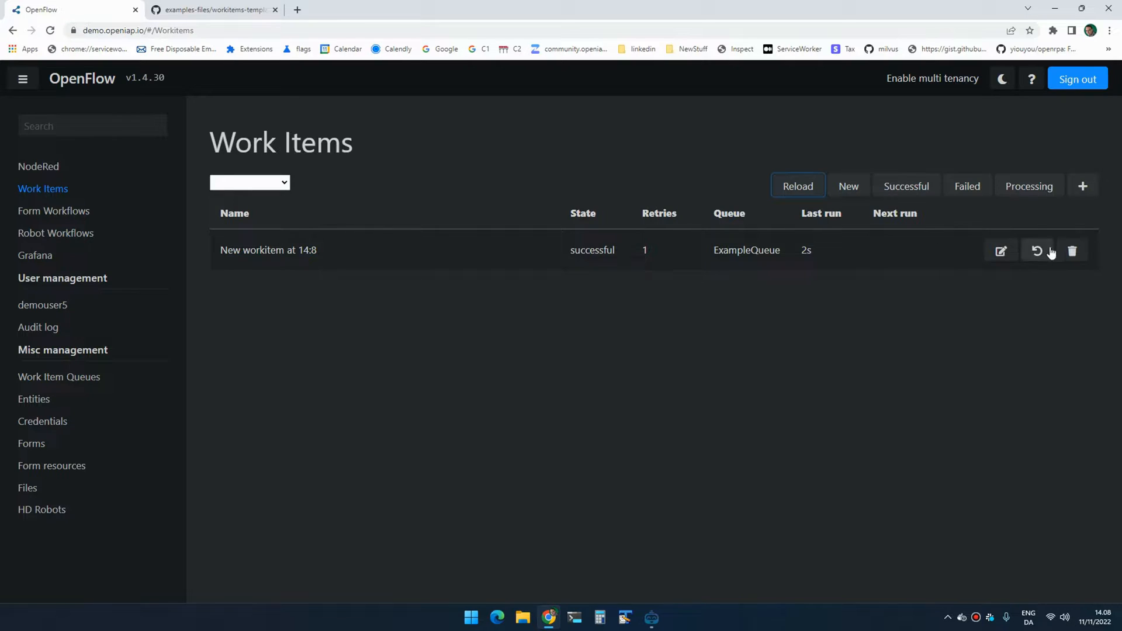
pyautogui.click(1074, 250)
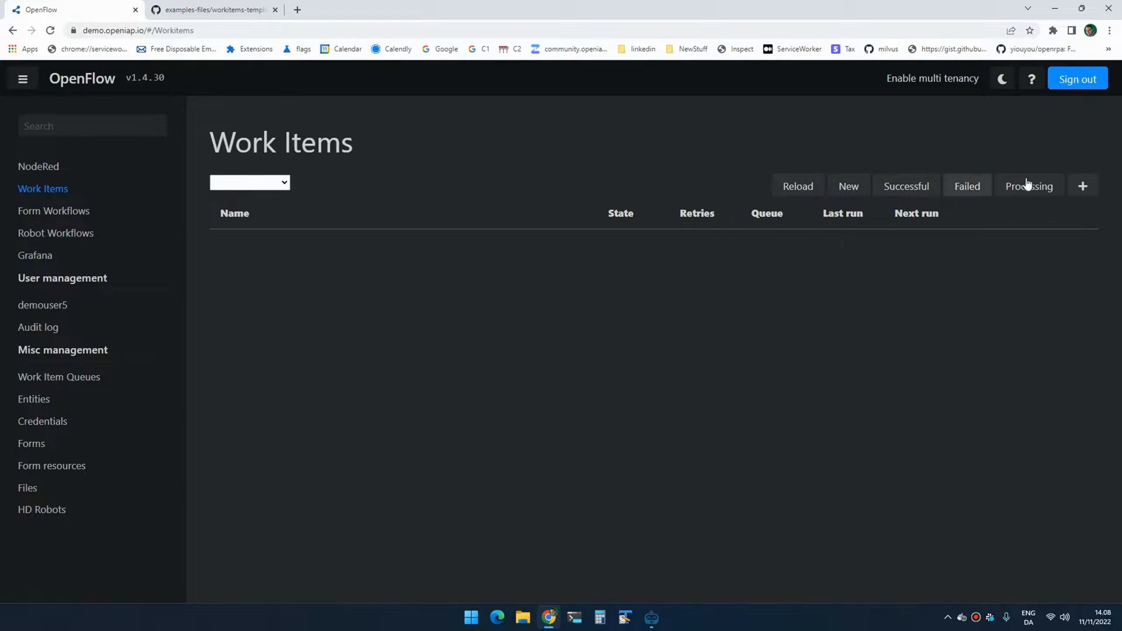
pyautogui.click(1083, 186)
pyautogui.click(322, 171)
pyautogui.write('wefwfew')
pyautogui.click(249, 256)
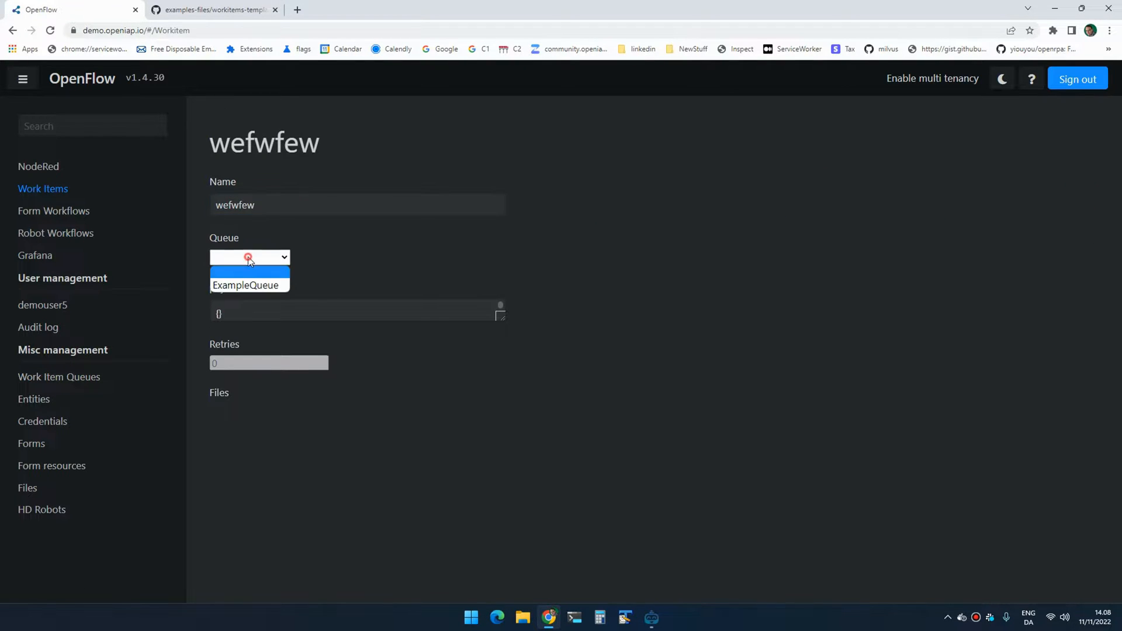
pyautogui.click(244, 285)
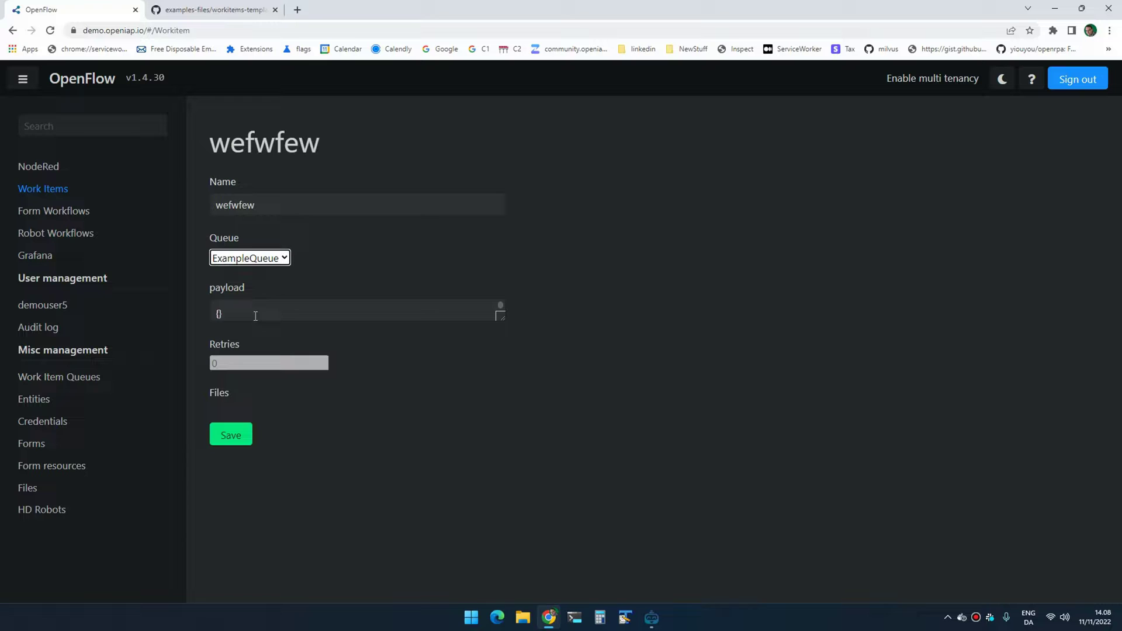
pyautogui.click(229, 434)
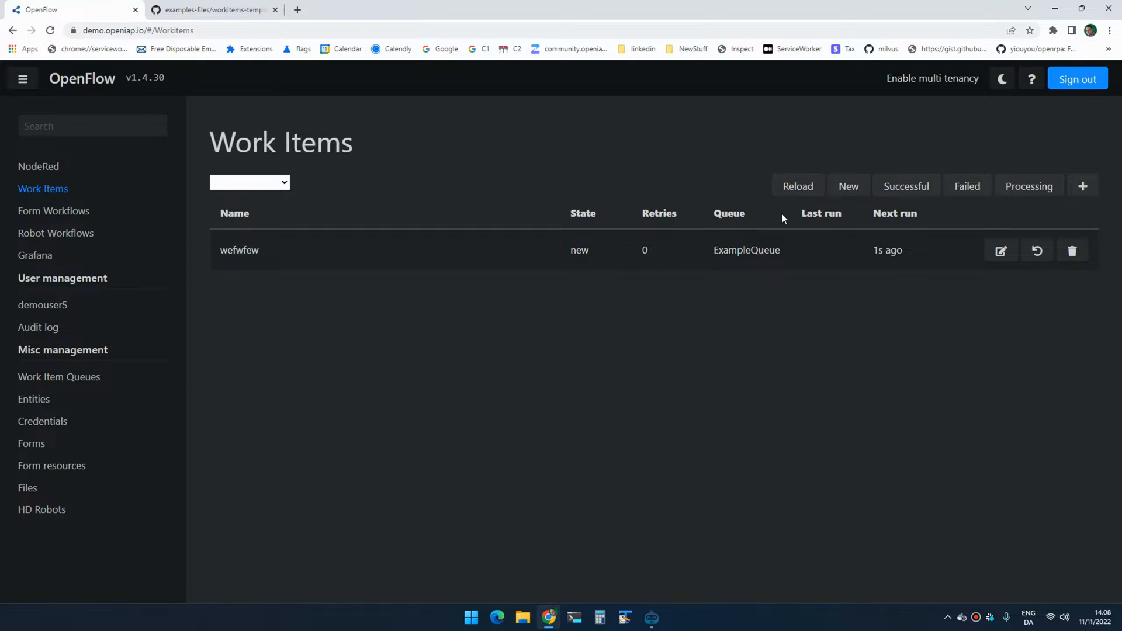
# Reload the work items list until the new item finishes successfully.
pyautogui.click(797, 186)
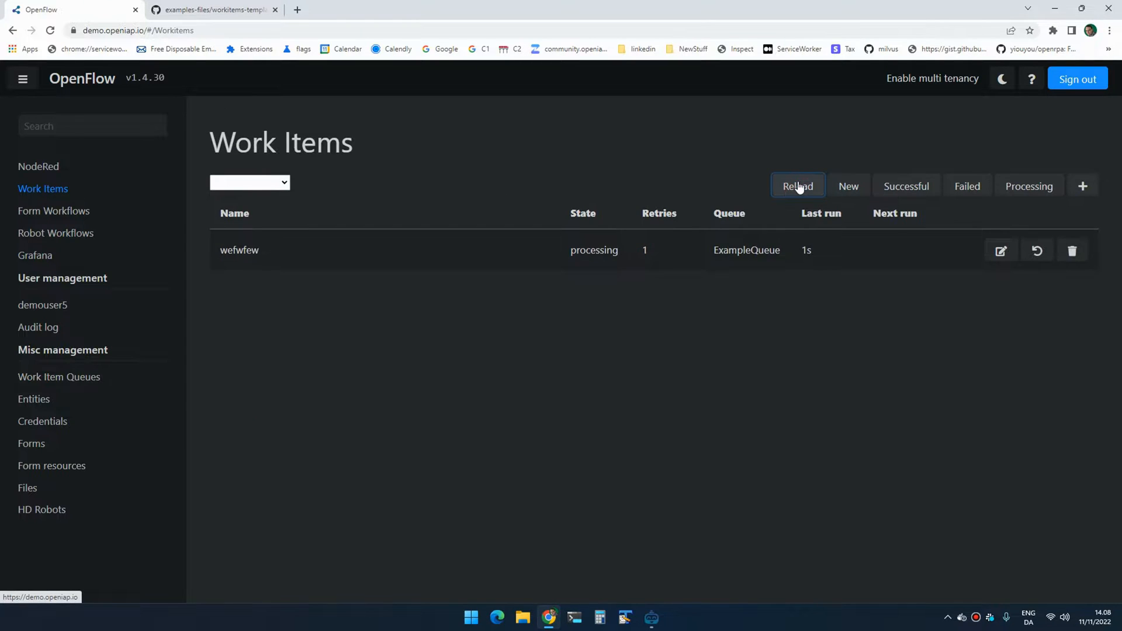
pyautogui.click(798, 186)
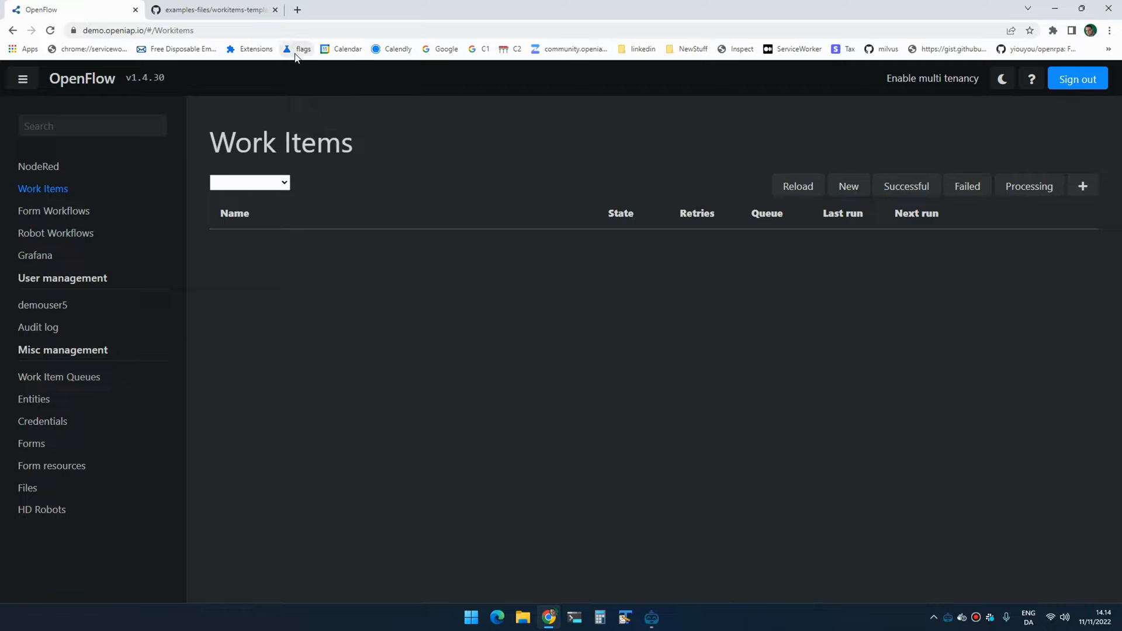
pyautogui.click(297, 9)
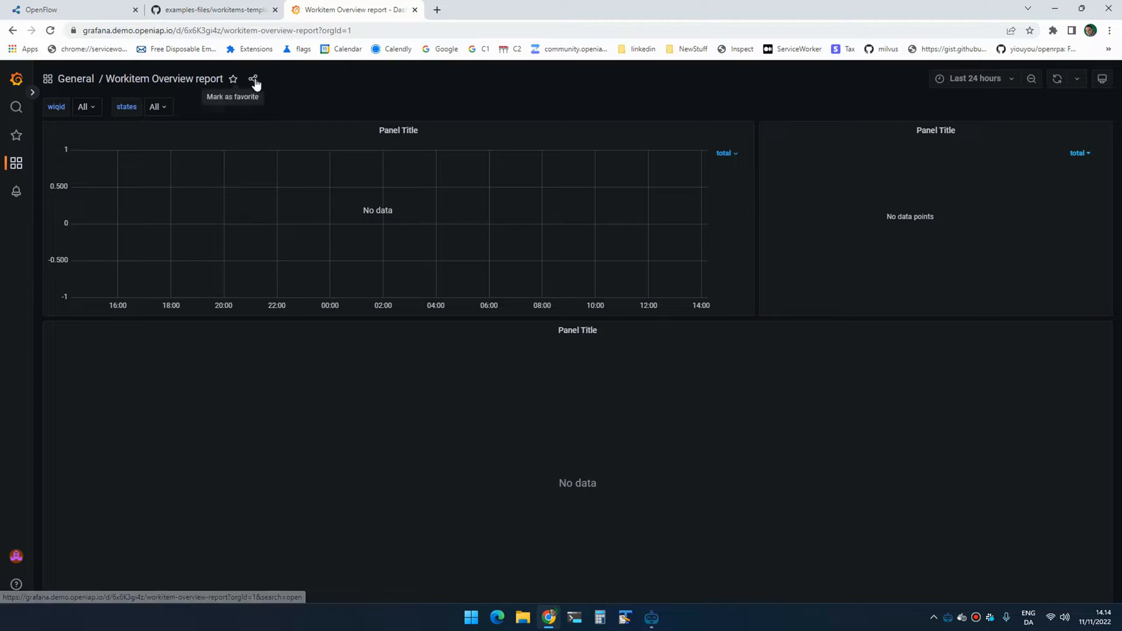
pyautogui.click(85, 106)
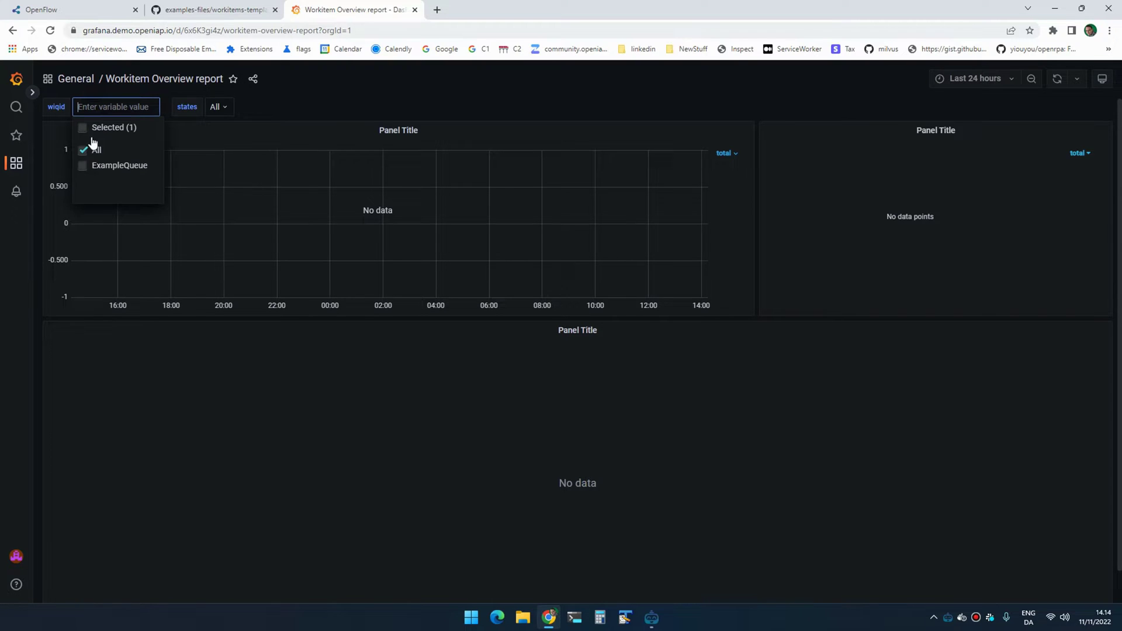
pyautogui.click(250, 103)
pyautogui.click(175, 111)
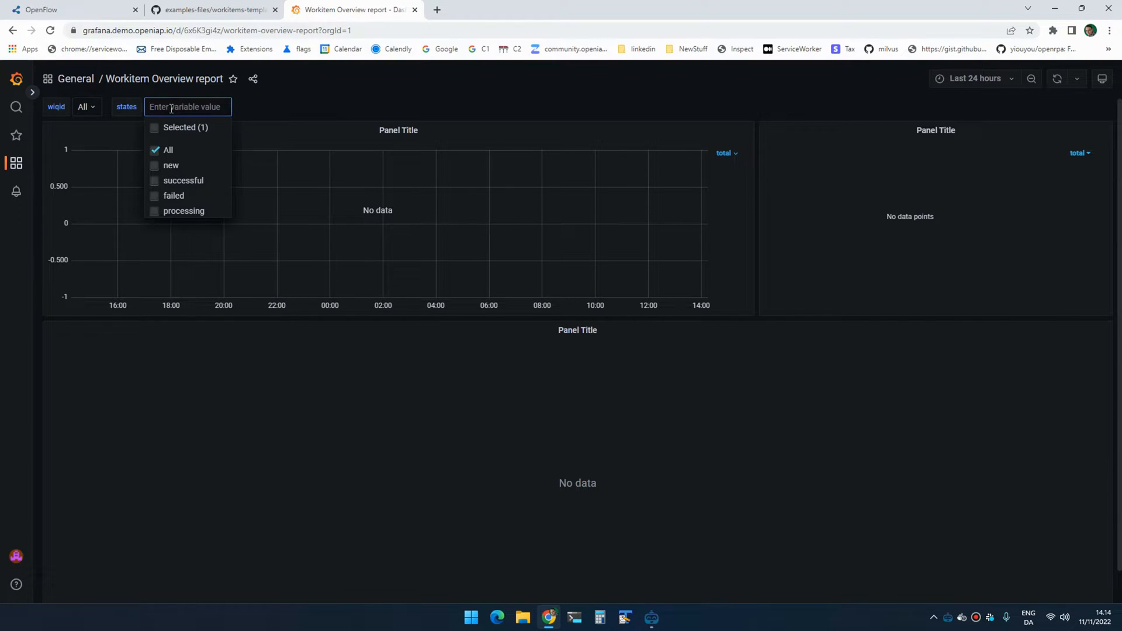
pyautogui.click(349, 106)
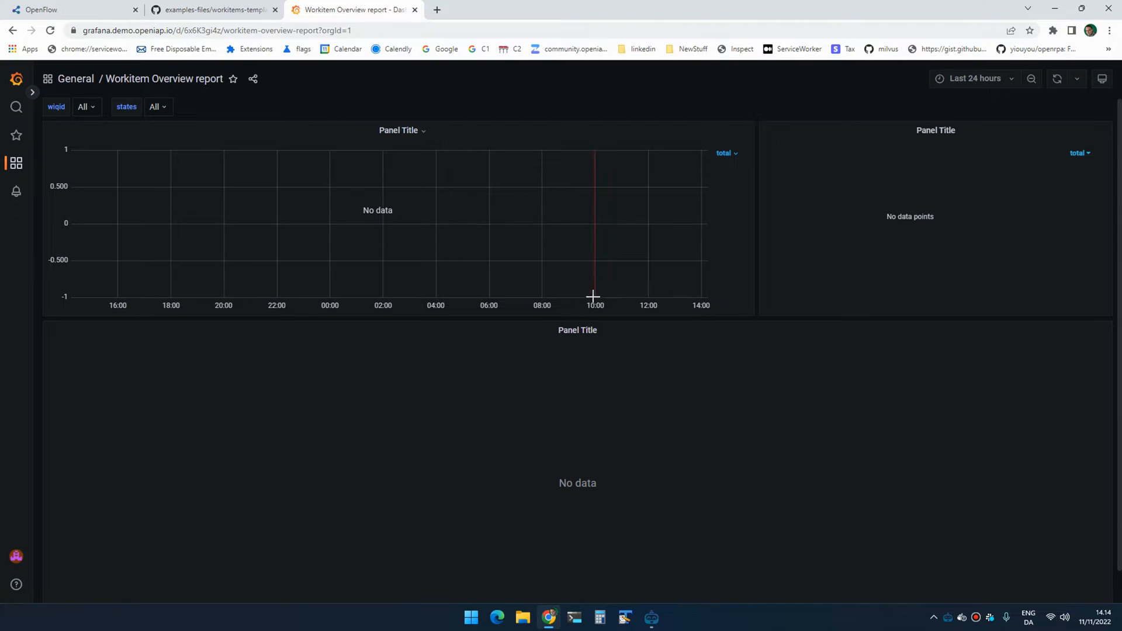
# Change the Bulk Add new Workitems count from 5 to 15 and run the workflow.
pyautogui.click(652, 616)
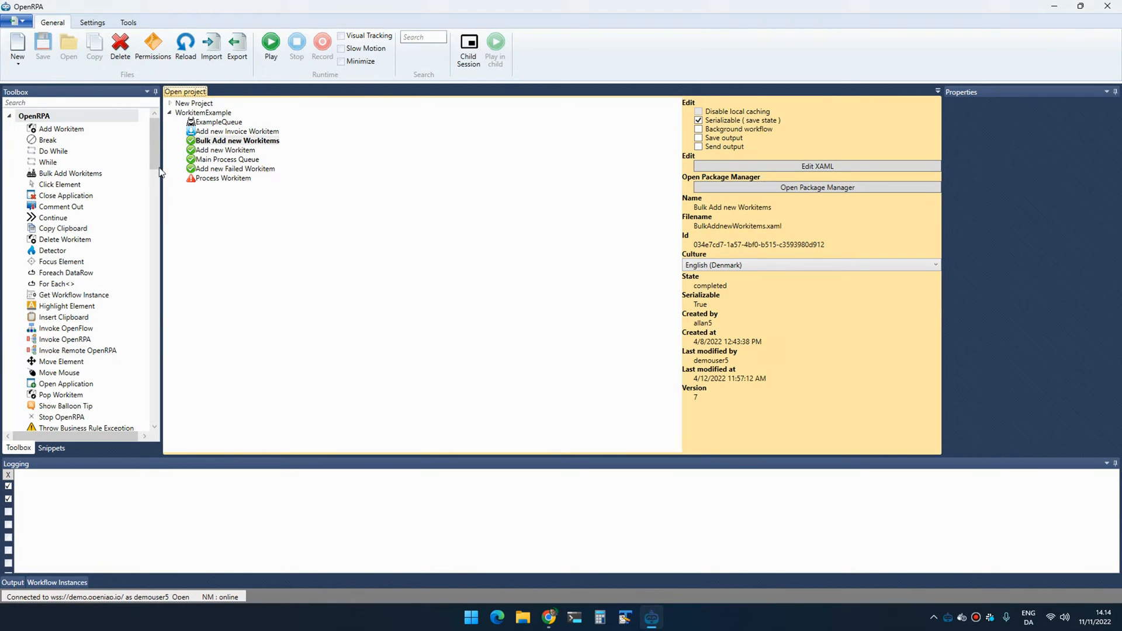
pyautogui.doubleClick(236, 140)
pyautogui.click(574, 200)
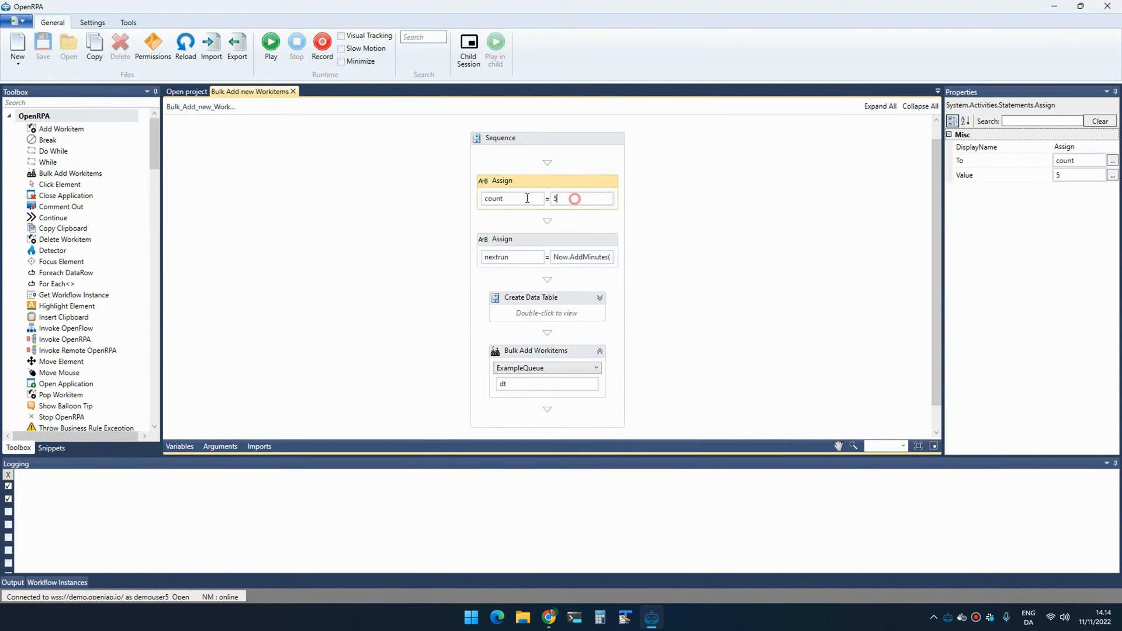
pyautogui.moveTo(574, 198); pyautogui.dragTo(526, 198)
pyautogui.write('15')
pyautogui.click(596, 139)
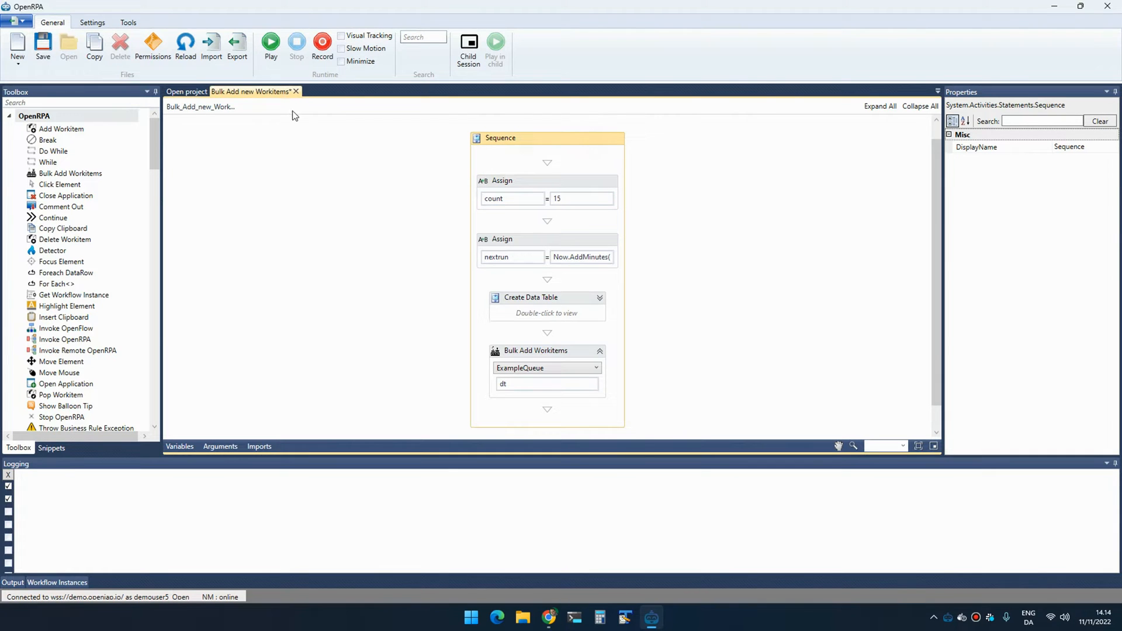
pyautogui.click(272, 45)
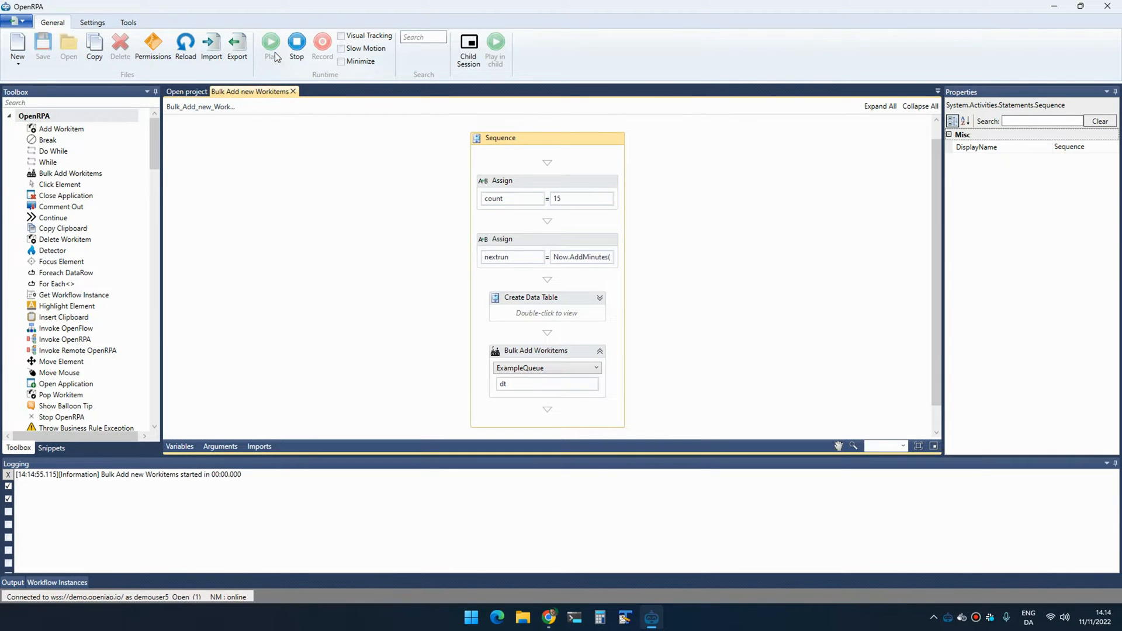
pyautogui.click(293, 92)
# Reload the Workitem Overview report to show the bulk items and set auto-refresh to 5s.
pyautogui.click(1055, 7)
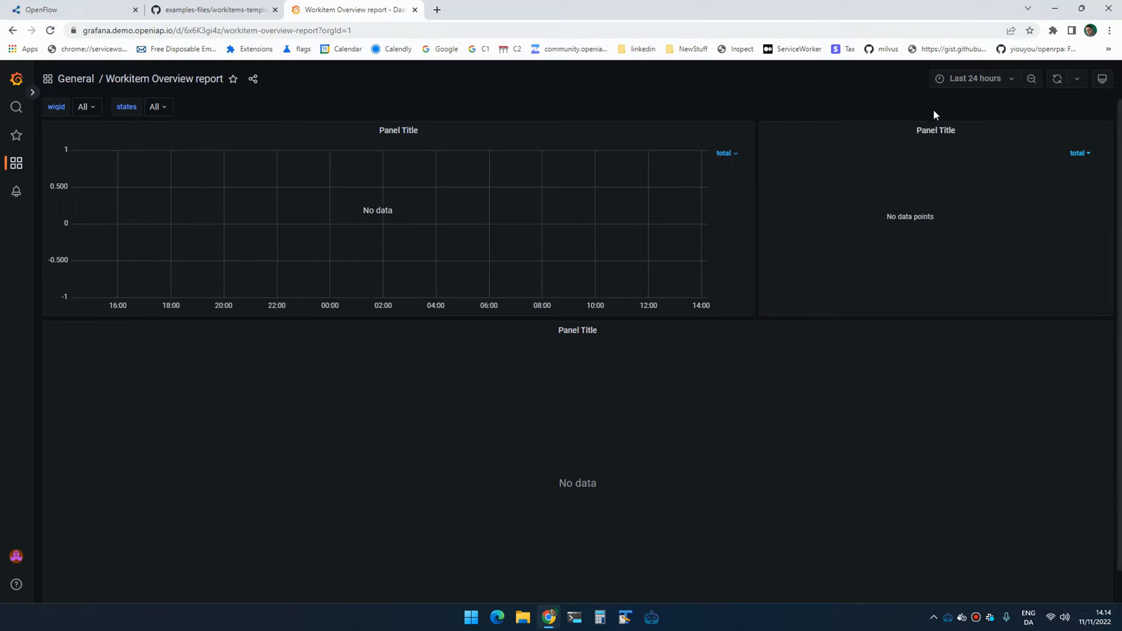
pyautogui.click(1059, 79)
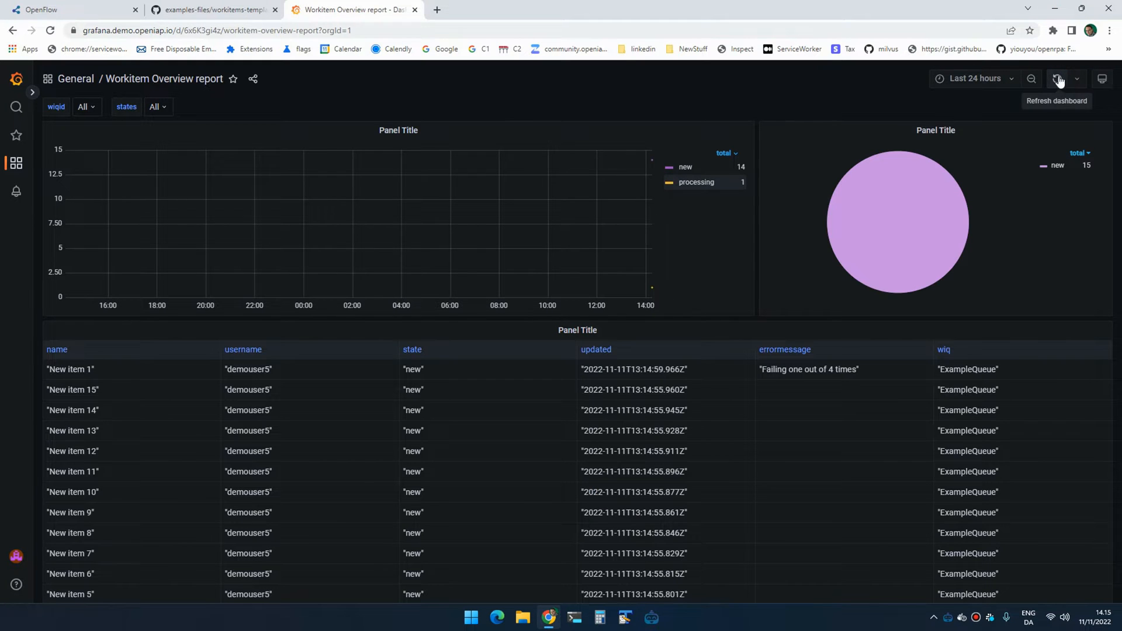
pyautogui.click(1058, 79)
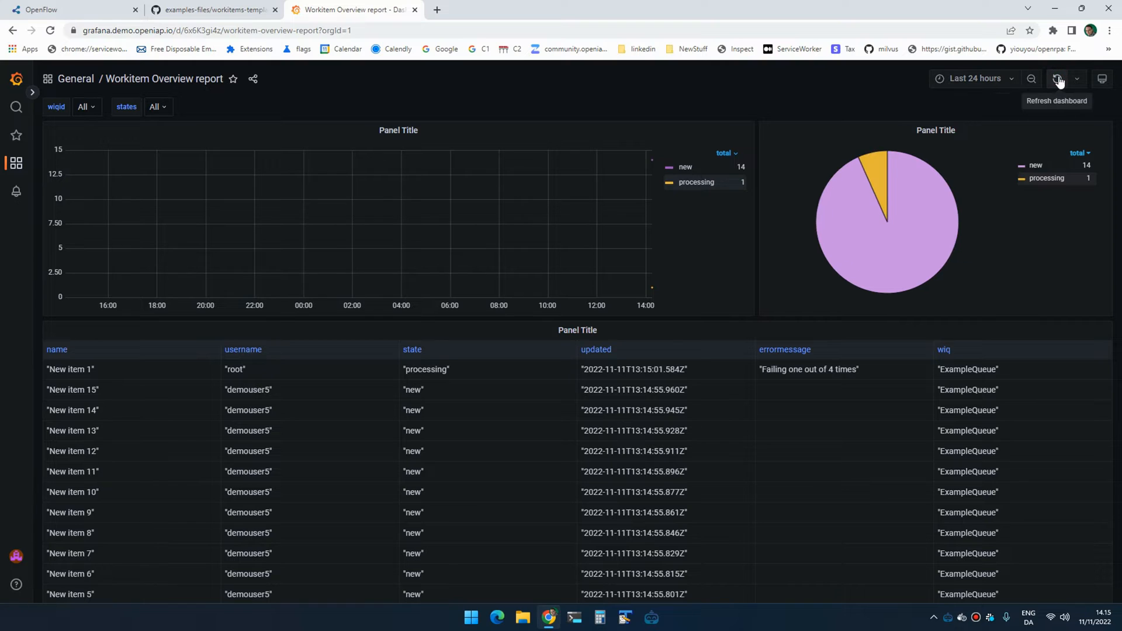
pyautogui.click(1059, 80)
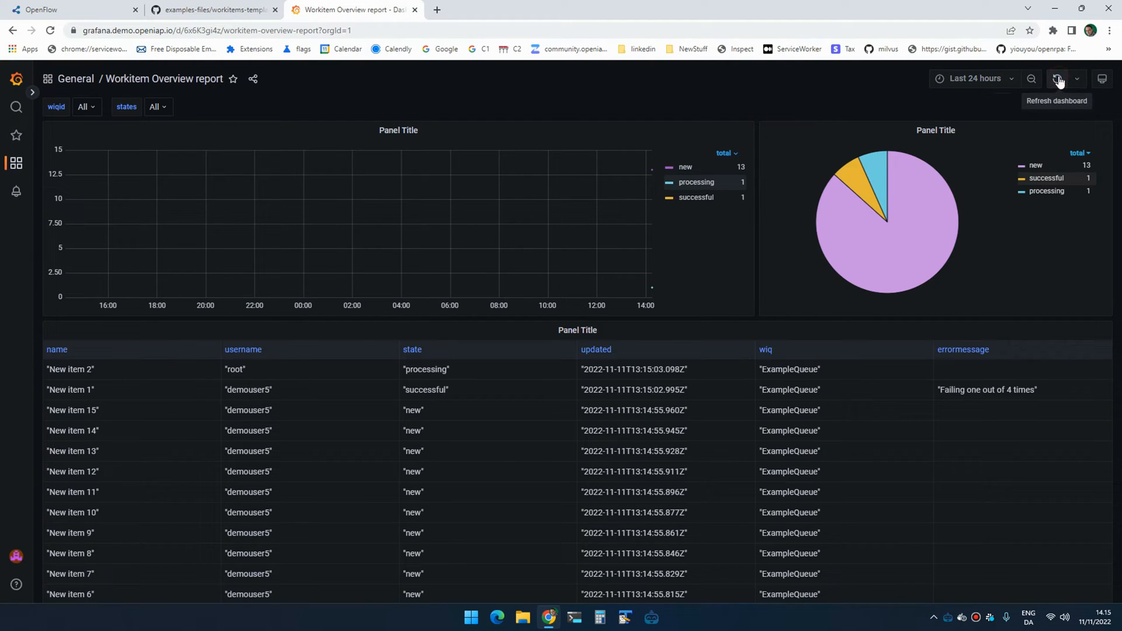
pyautogui.click(1078, 79)
pyautogui.click(1075, 126)
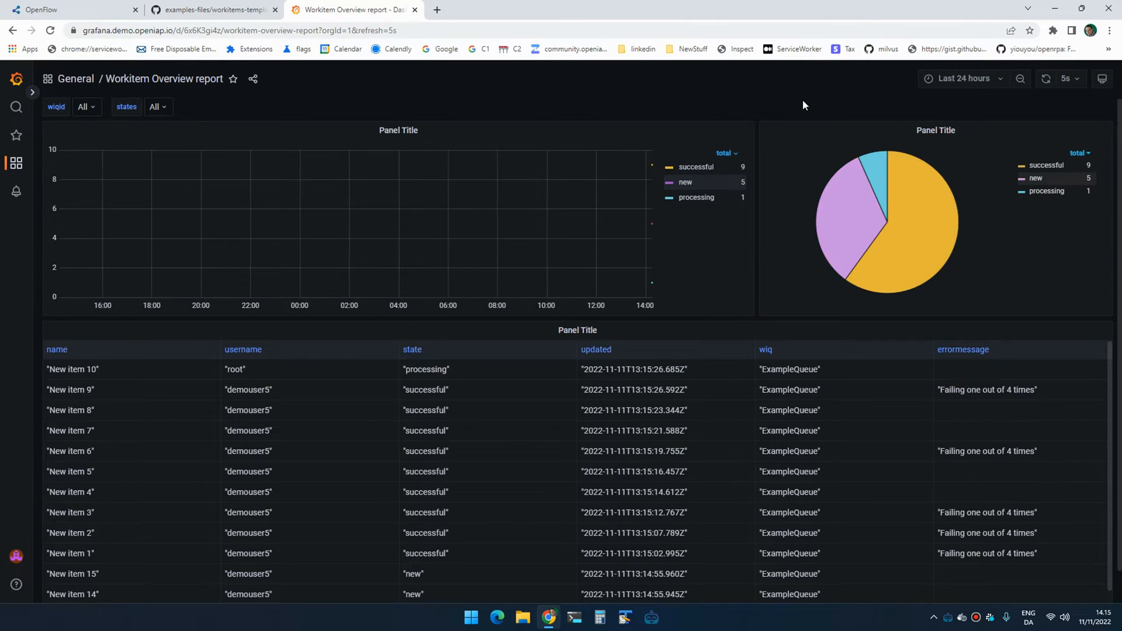
pyautogui.click(85, 107)
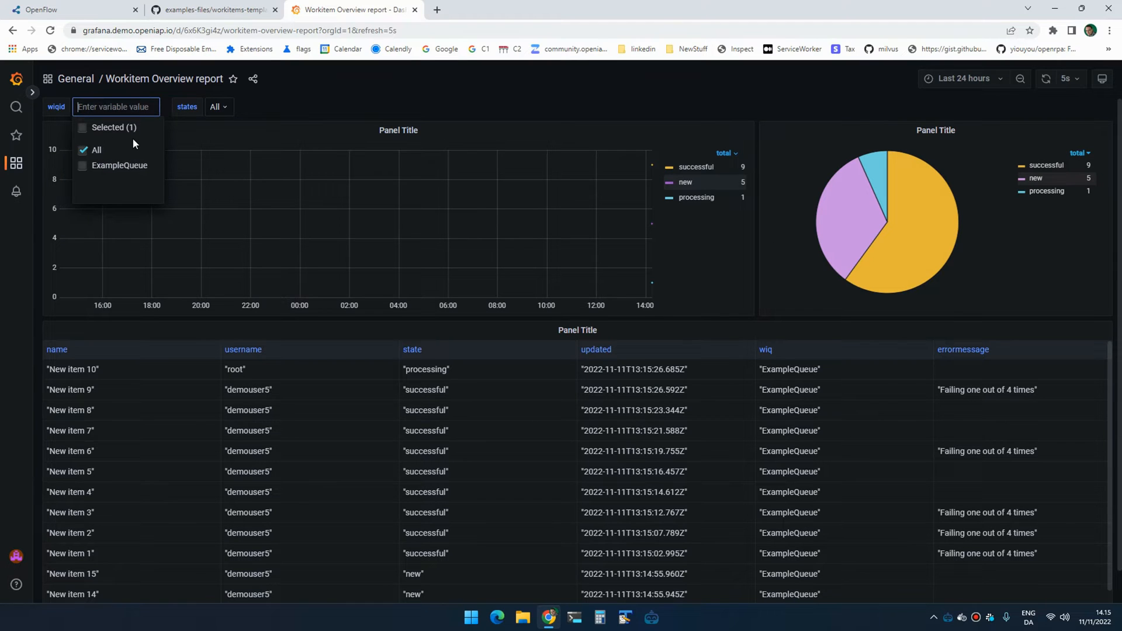
pyautogui.click(316, 100)
pyautogui.click(158, 106)
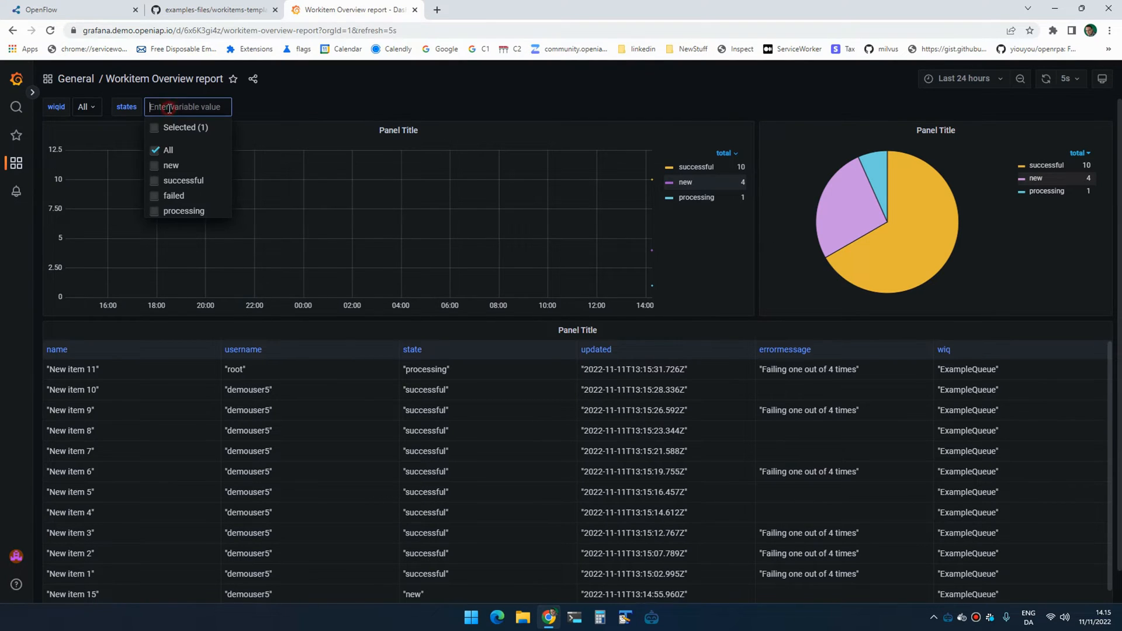
pyautogui.click(174, 196)
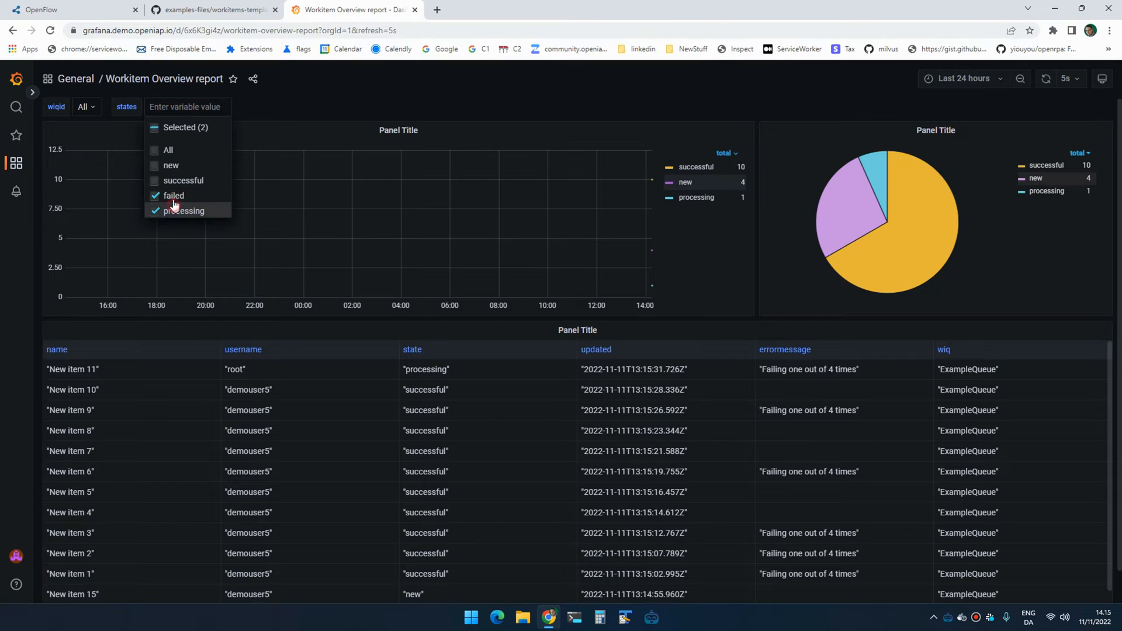
pyautogui.click(352, 110)
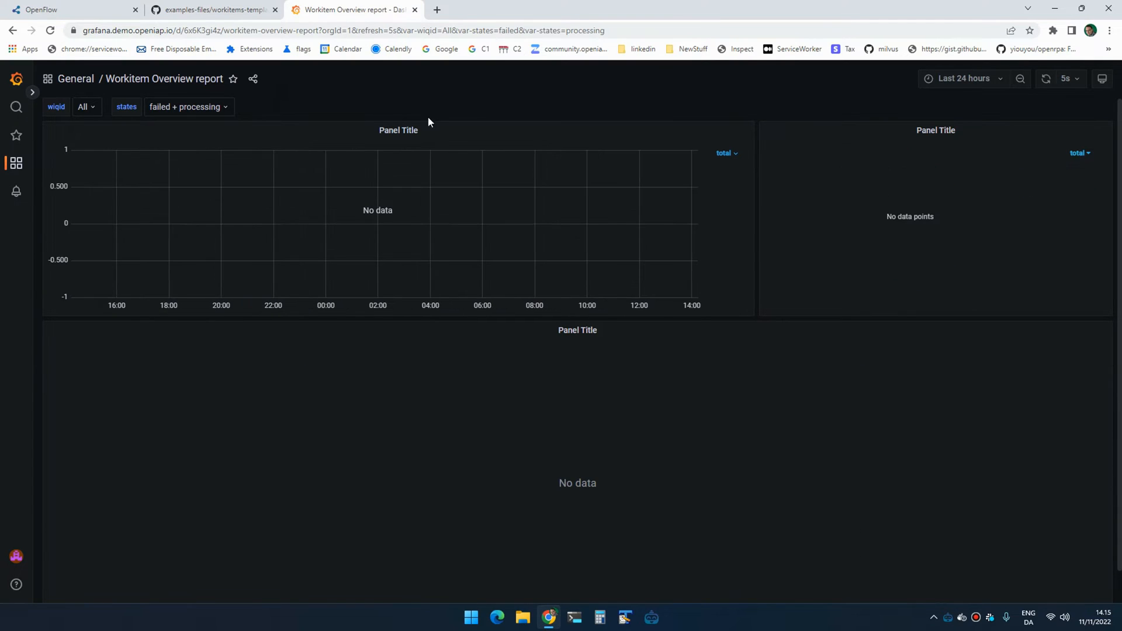
pyautogui.click(187, 106)
pyautogui.click(176, 157)
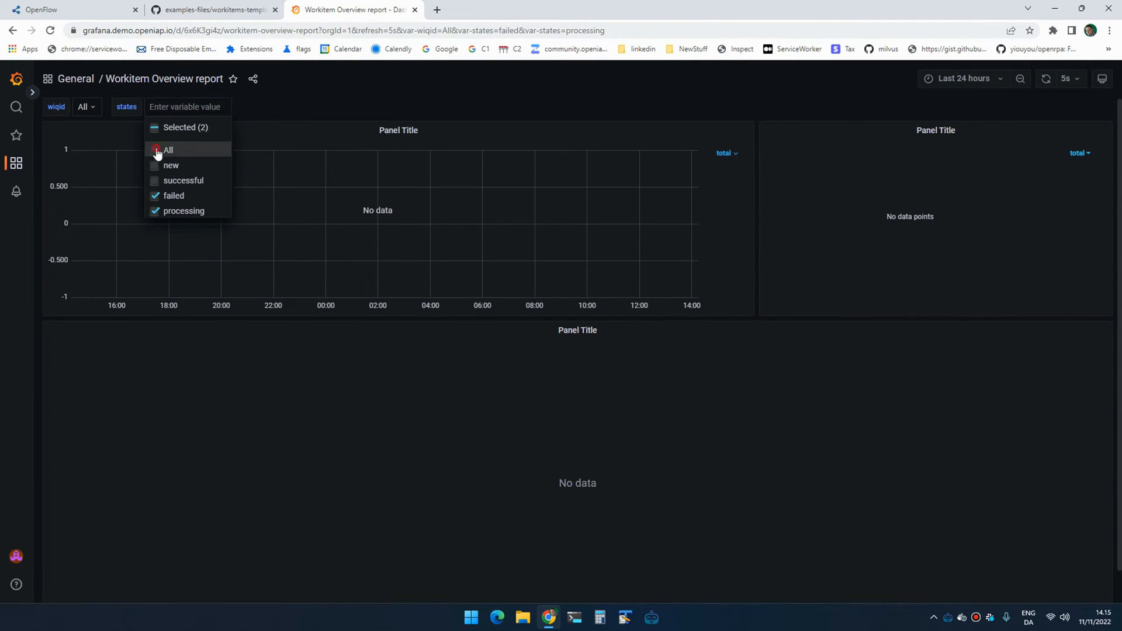
pyautogui.click(368, 110)
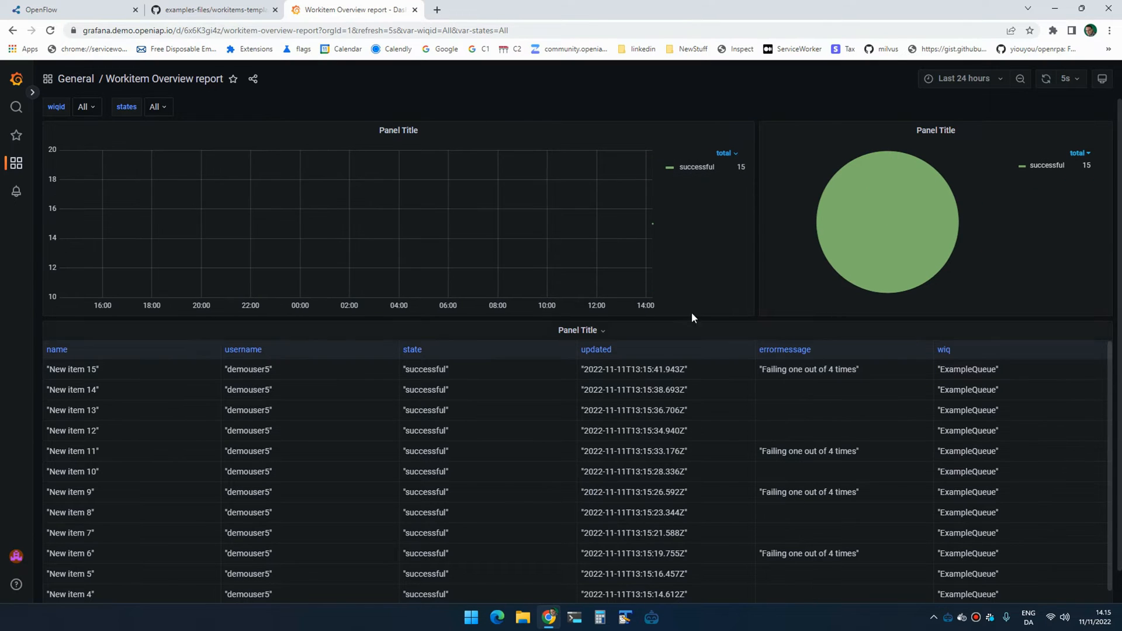
# Run the Add new Failed Workitem workflow from the OpenRPA project tree.
pyautogui.hotkey('alt', 'Tab')
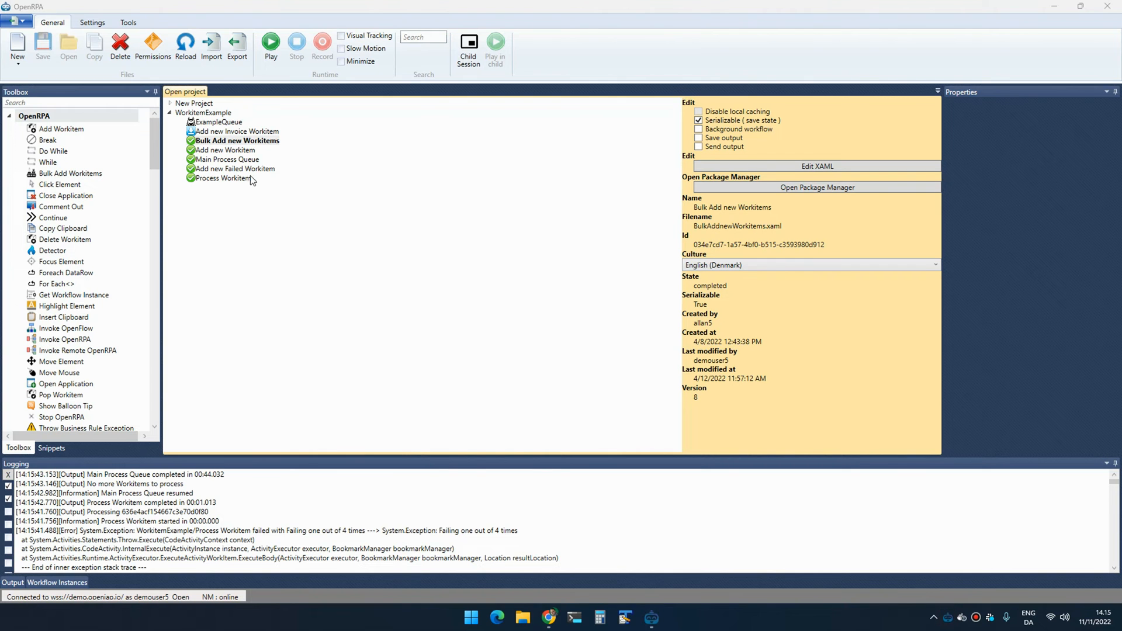
pyautogui.click(226, 160)
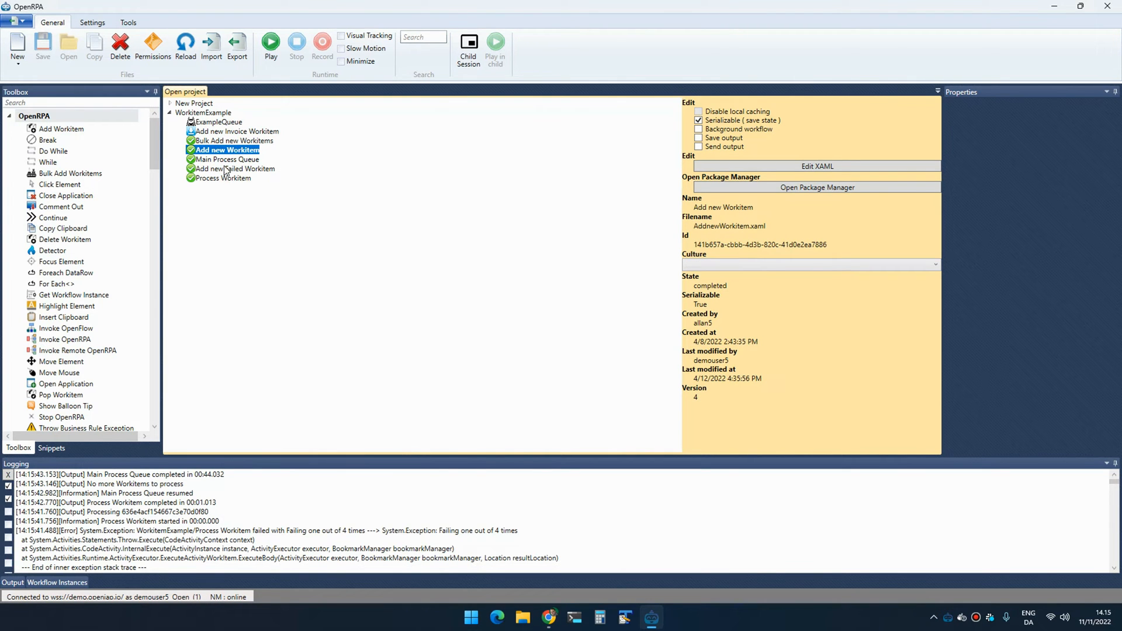
pyautogui.click(225, 169)
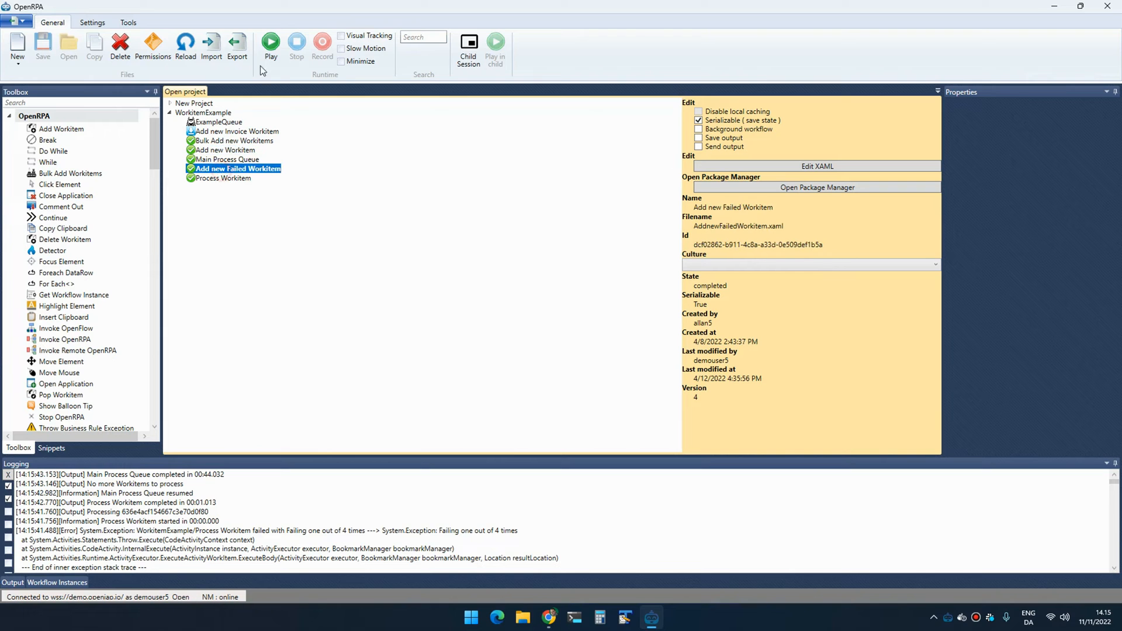
pyautogui.click(271, 41)
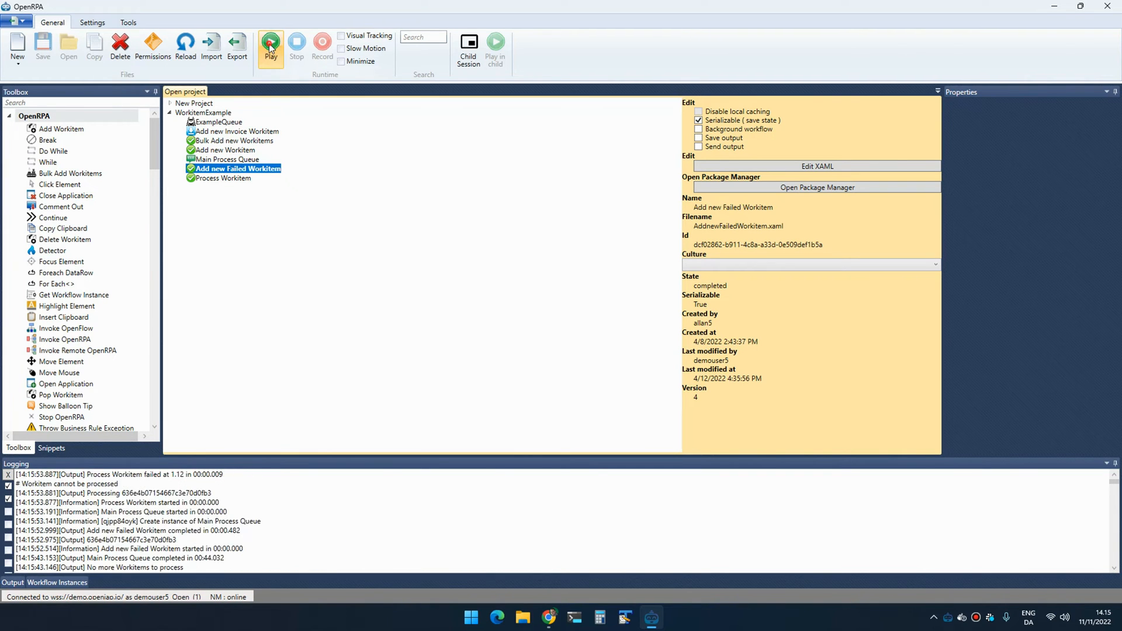
# Reload the Grafana report to show the second failed workitem alongside the 15 successful.
pyautogui.hotkey('alt', 'Tab')
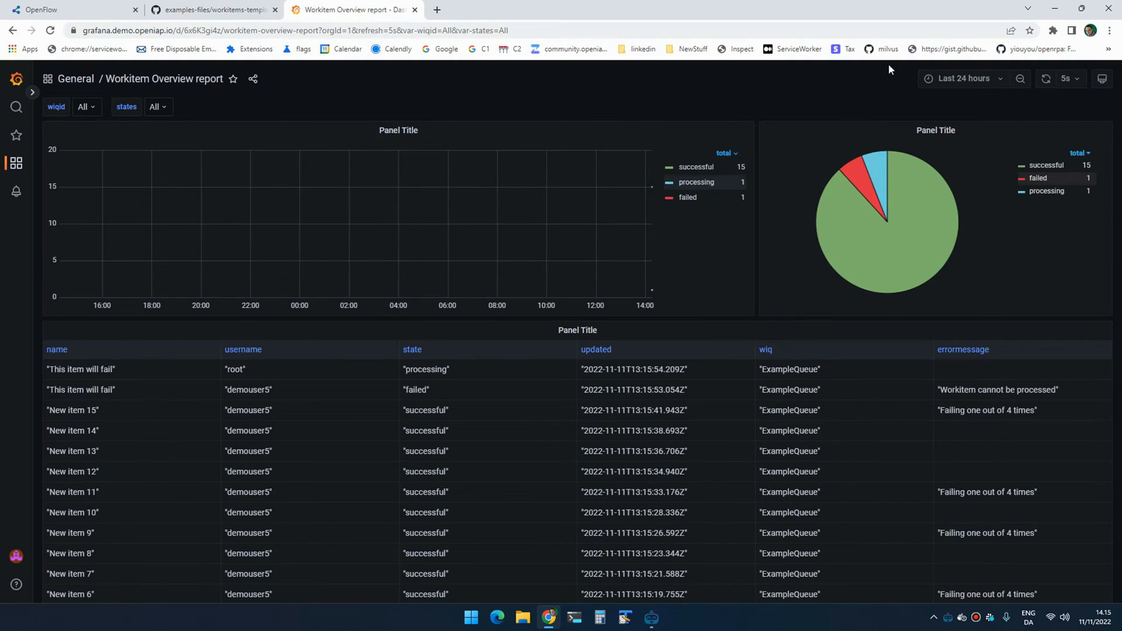
pyautogui.click(1047, 82)
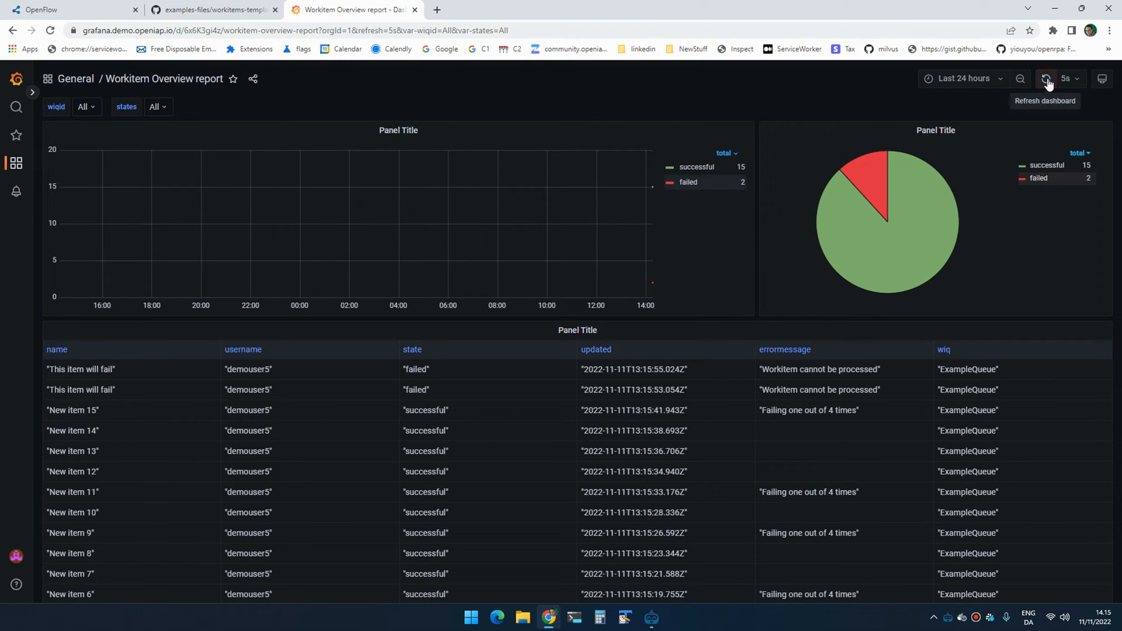